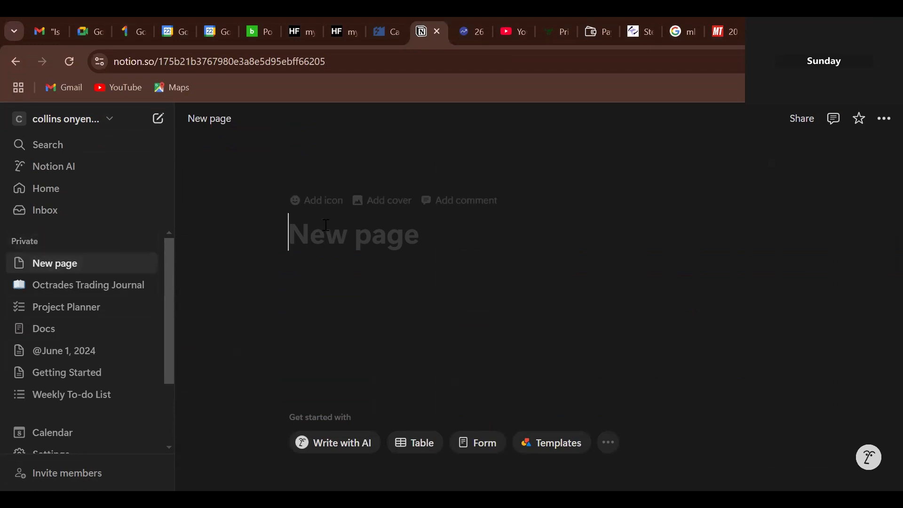
# - Type '2025 Trading Journal' as the page title, correcting the typos
pyautogui.write('2')
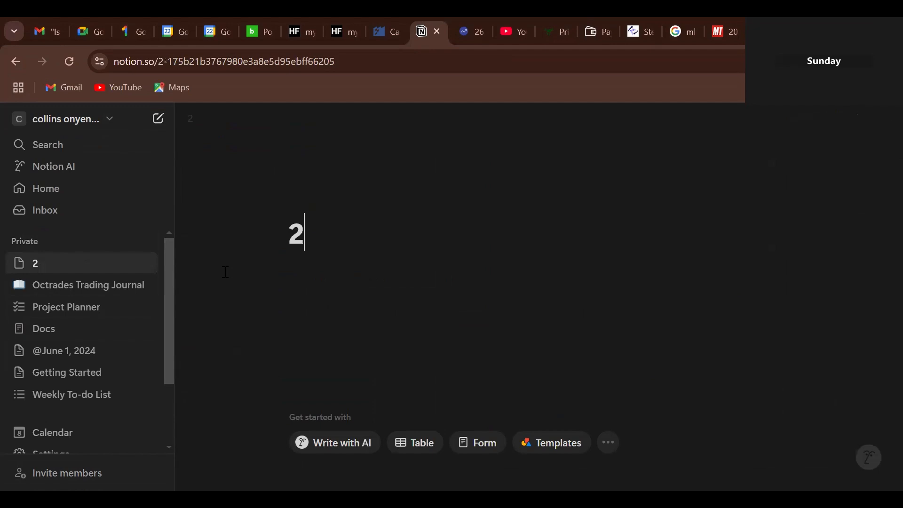
pyautogui.write('025')
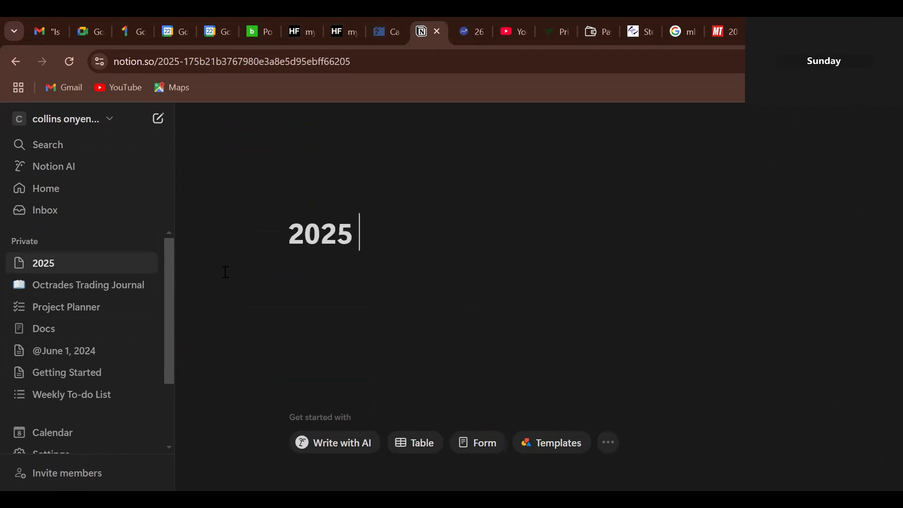
pyautogui.write(' O')
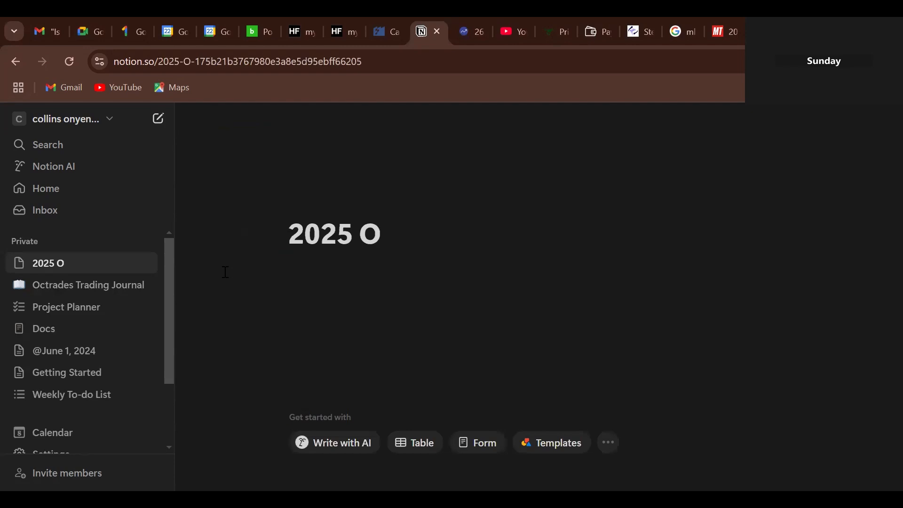
pyautogui.press('BackSpace')
pyautogui.write('Tradin')
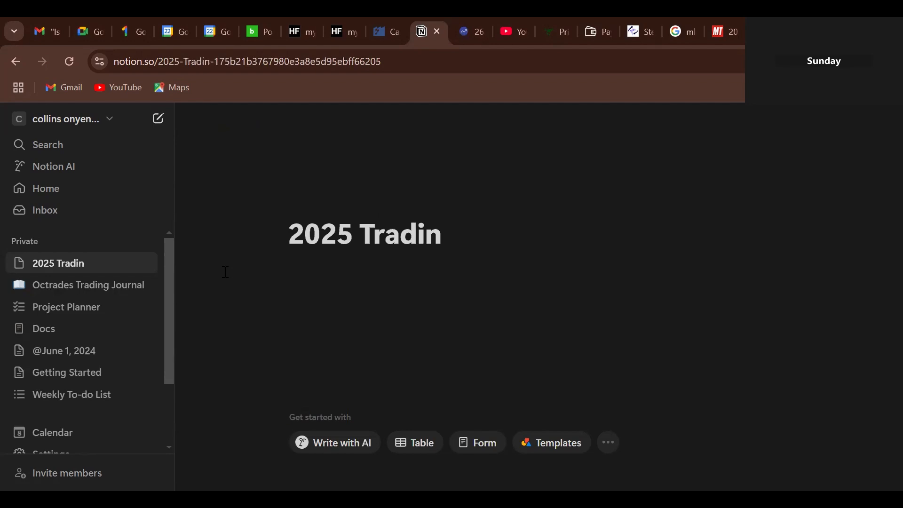
pyautogui.write('g JOU')
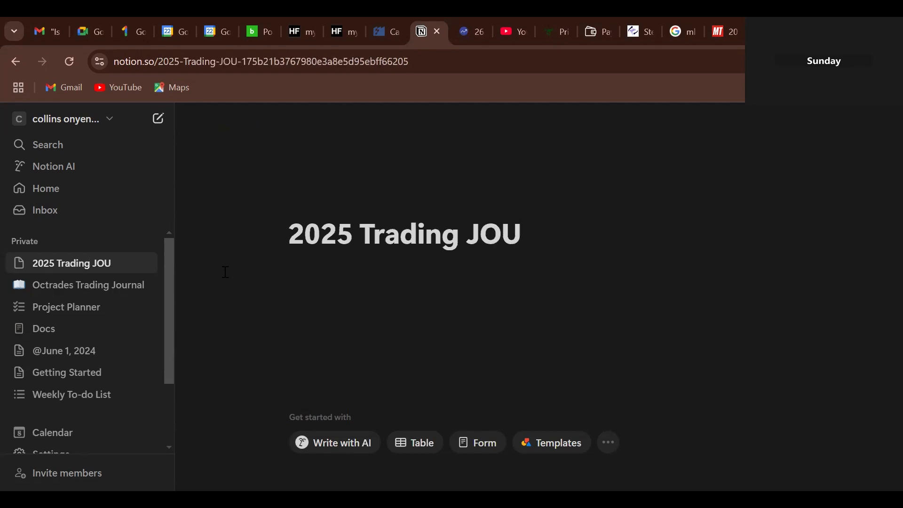
pyautogui.press('BackSpace')
pyautogui.press('BackSpace')
pyautogui.write('o')
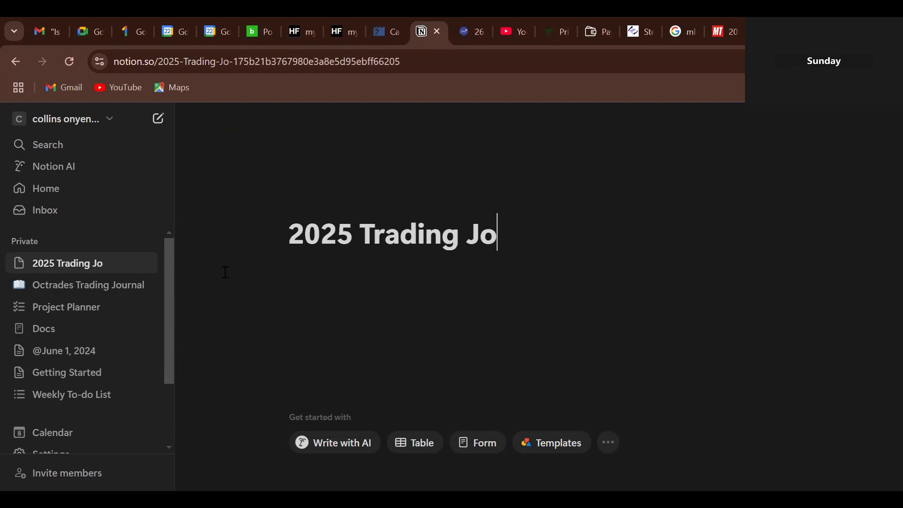
pyautogui.write('urnal')
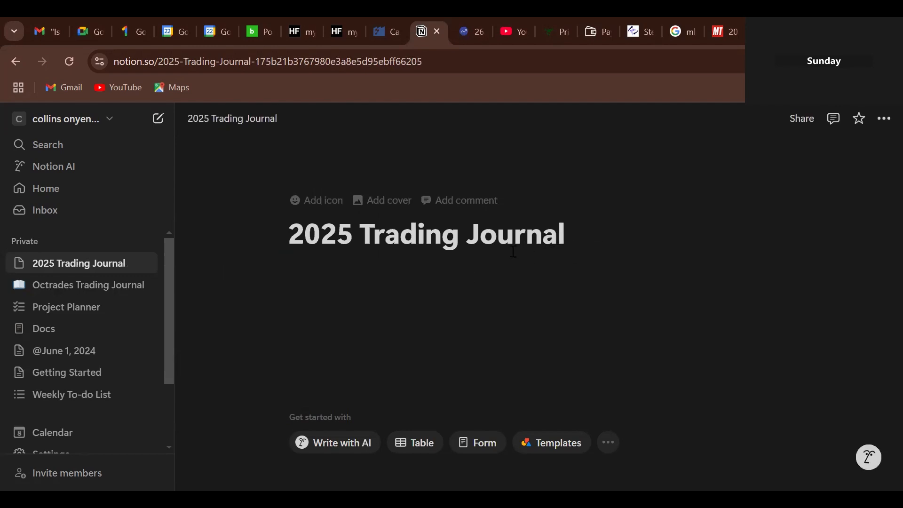
# - Insert 'Octrades' before 'Trading' so the title reads '2025 Octrades Trading Journal'
pyautogui.click(360, 232)
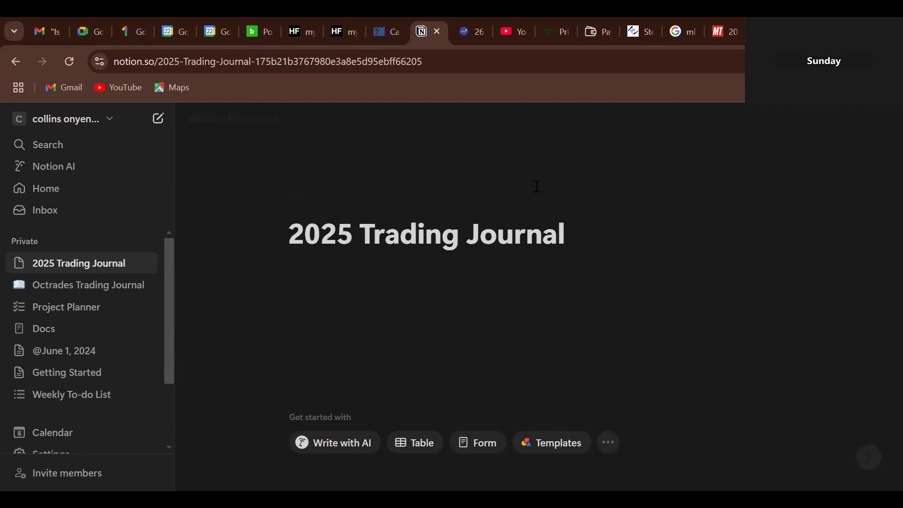
pyautogui.write('Oc')
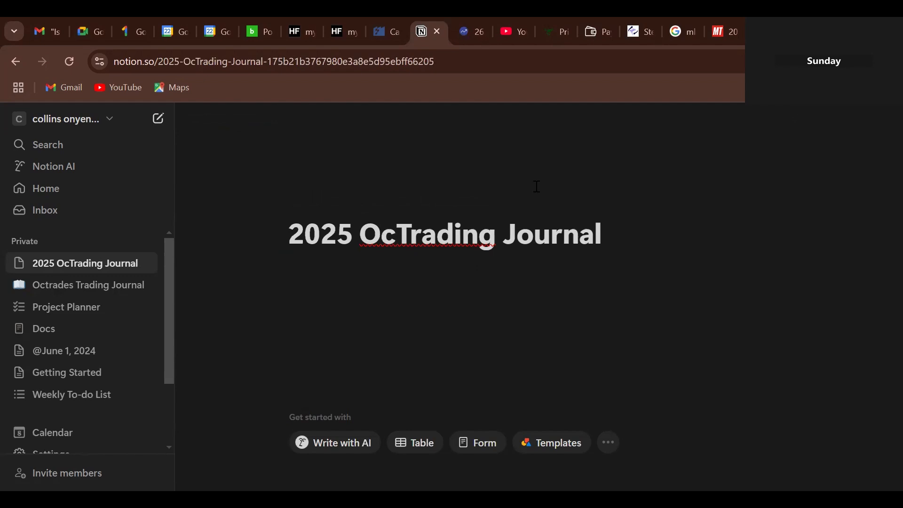
pyautogui.write('trad')
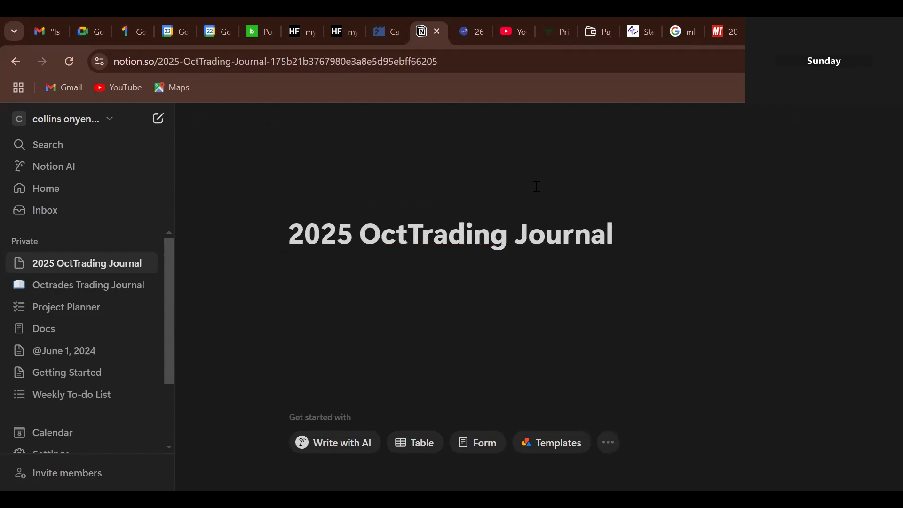
pyautogui.write('es')
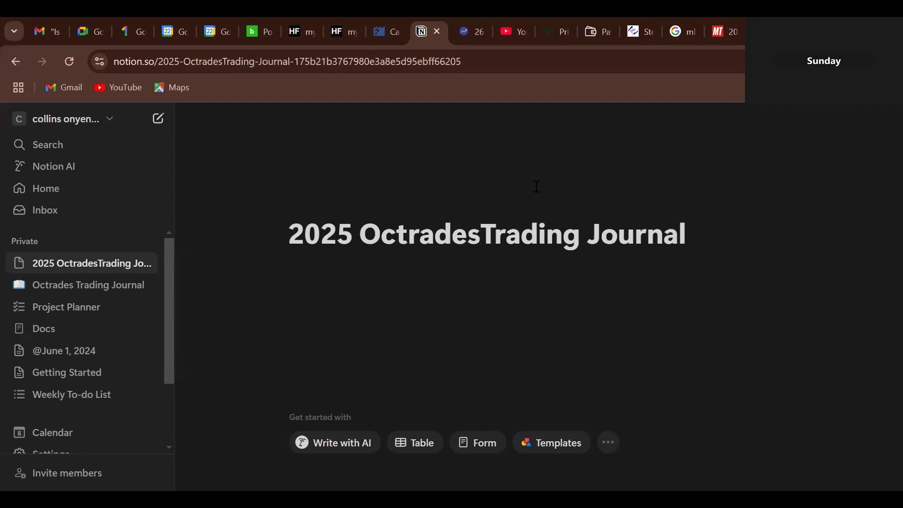
pyautogui.click(693, 228)
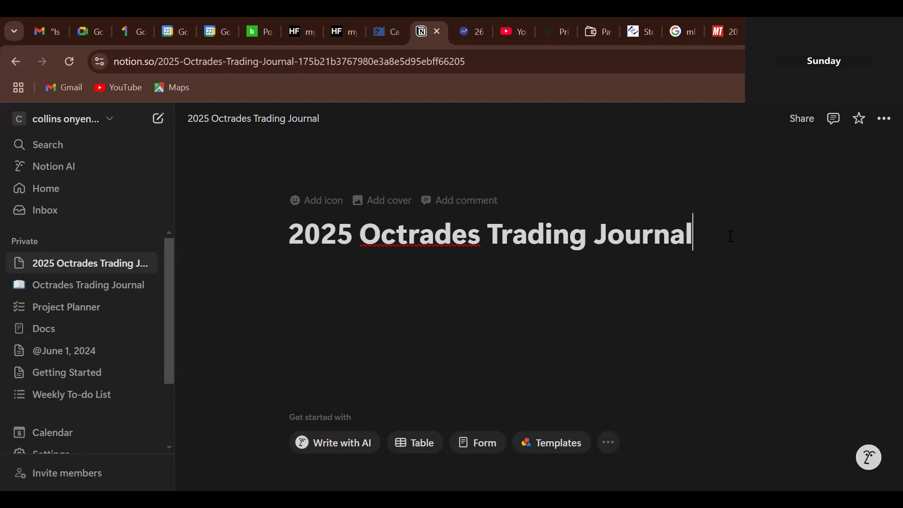
# - Convert the page into a table database
pyautogui.click(417, 452)
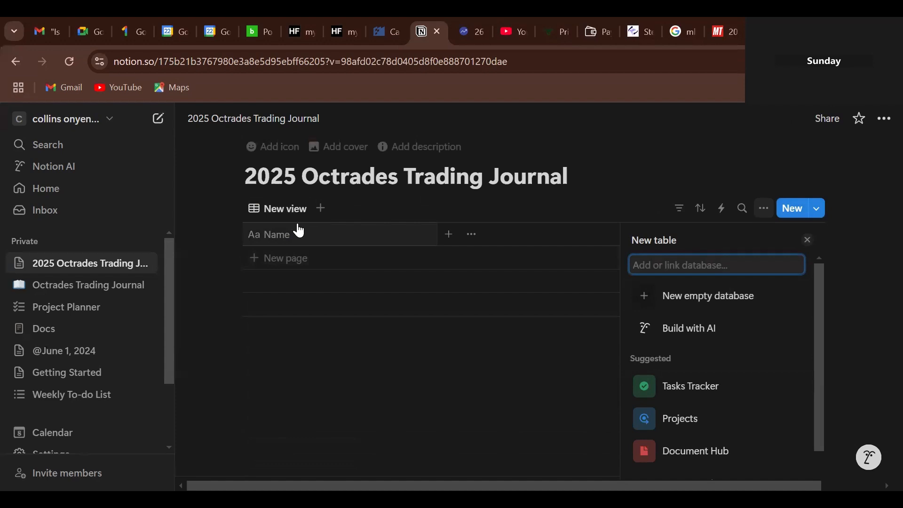
pyautogui.click(259, 210)
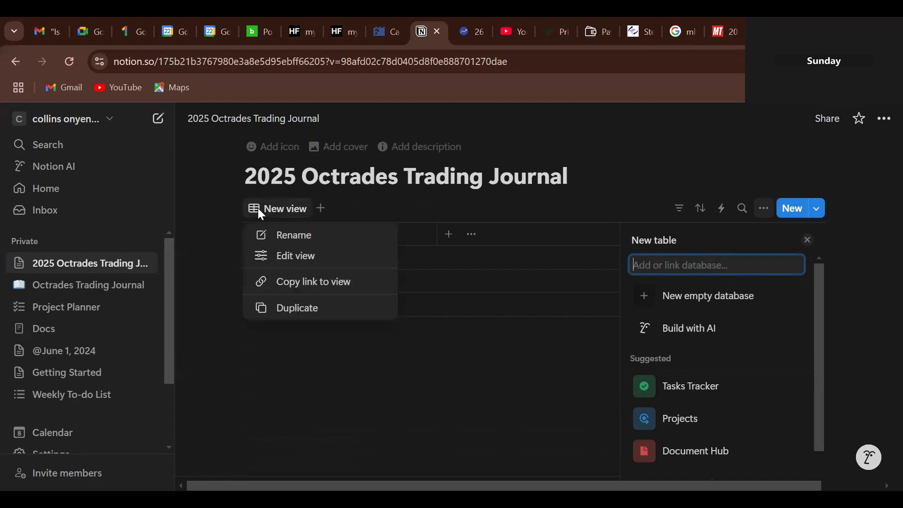
pyautogui.click(411, 342)
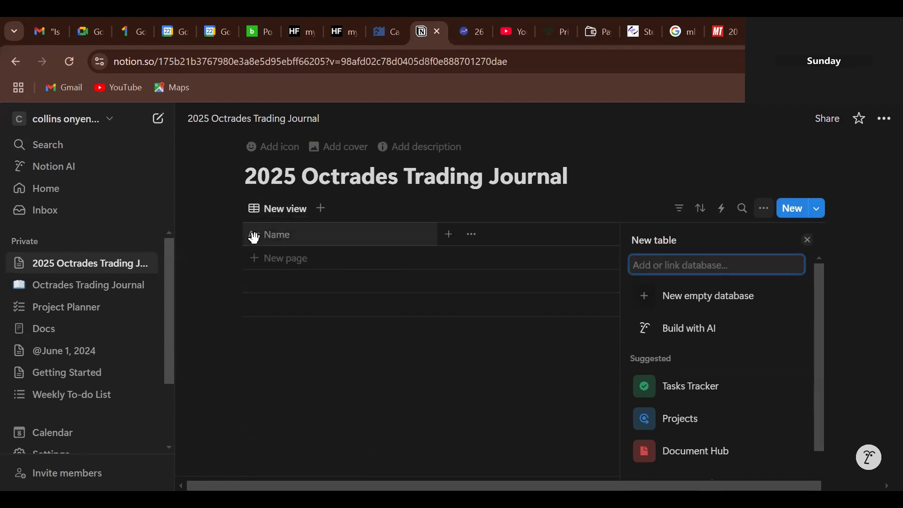
# - Rename the Name column to 'S/N' and narrow it
pyautogui.click(254, 235)
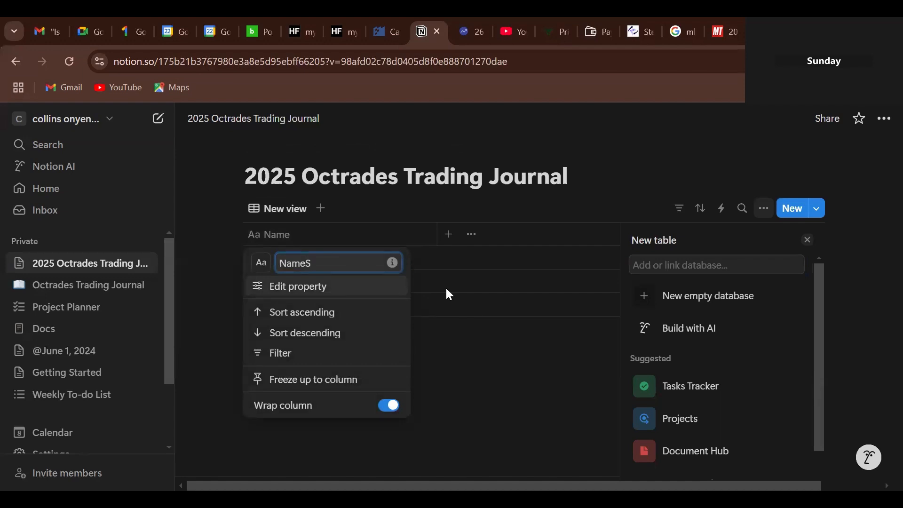
pyautogui.press('BackSpace')
pyautogui.press('BackSpace')
pyautogui.press('BackSpace')
pyautogui.press('BackSpace')
pyautogui.write('S')
pyautogui.write('?')
pyautogui.write('/N')
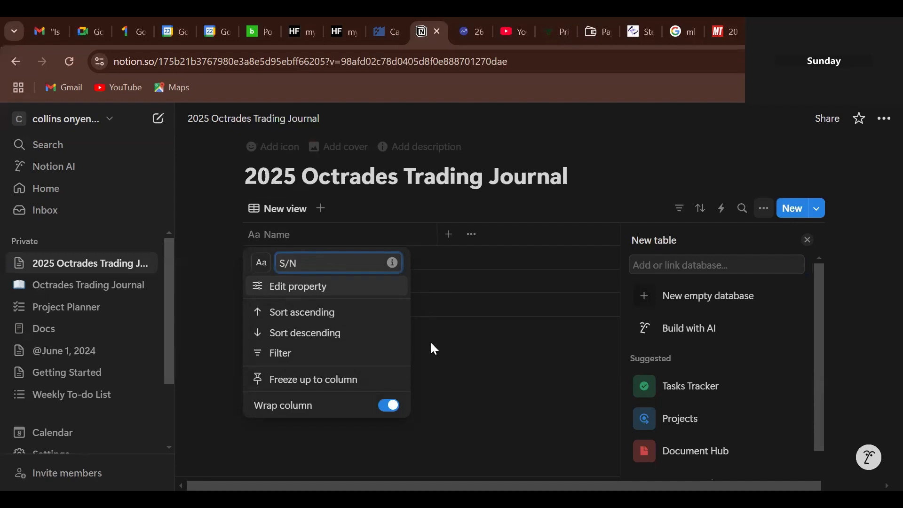
pyautogui.click(461, 352)
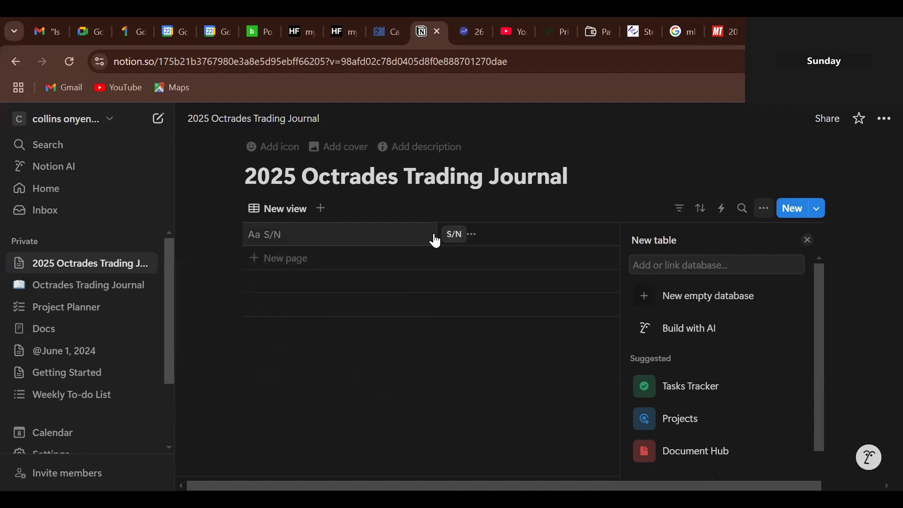
pyautogui.moveTo(438, 234); pyautogui.dragTo(282, 258)
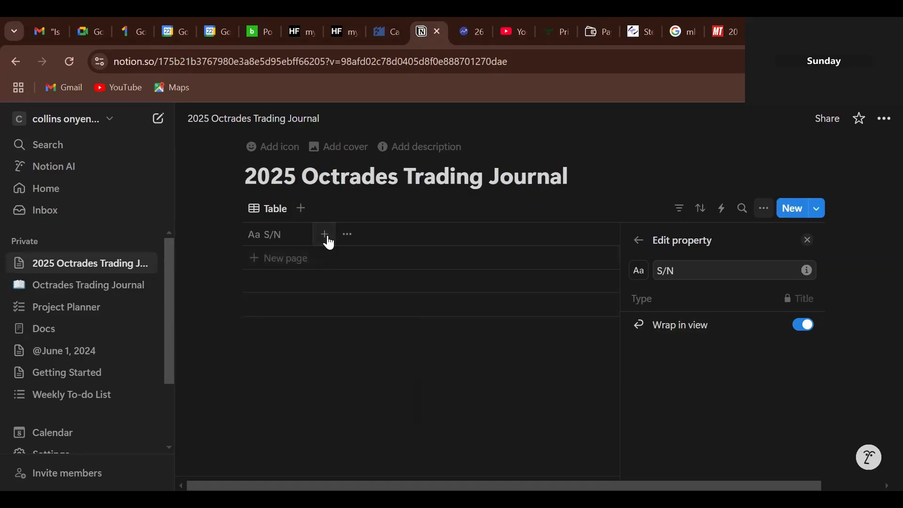
# - Add a Created time column to the table
pyautogui.press('Escape')
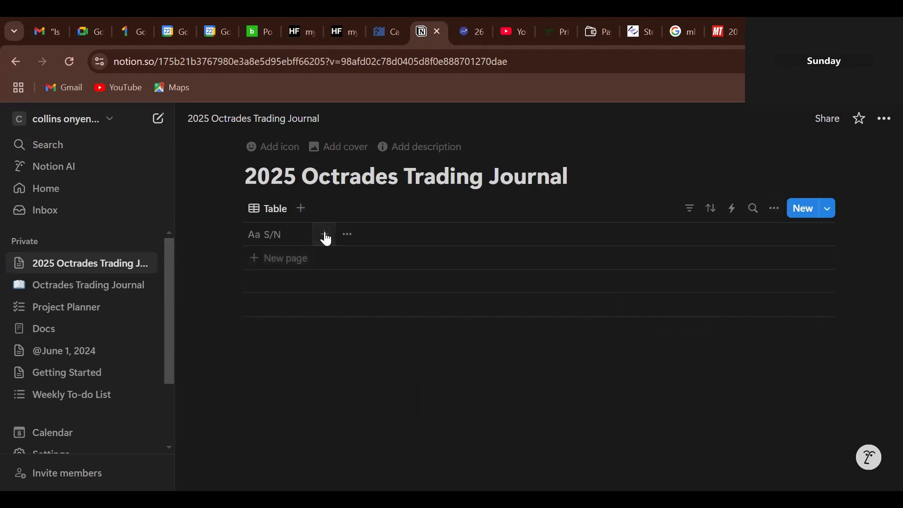
pyautogui.click(325, 235)
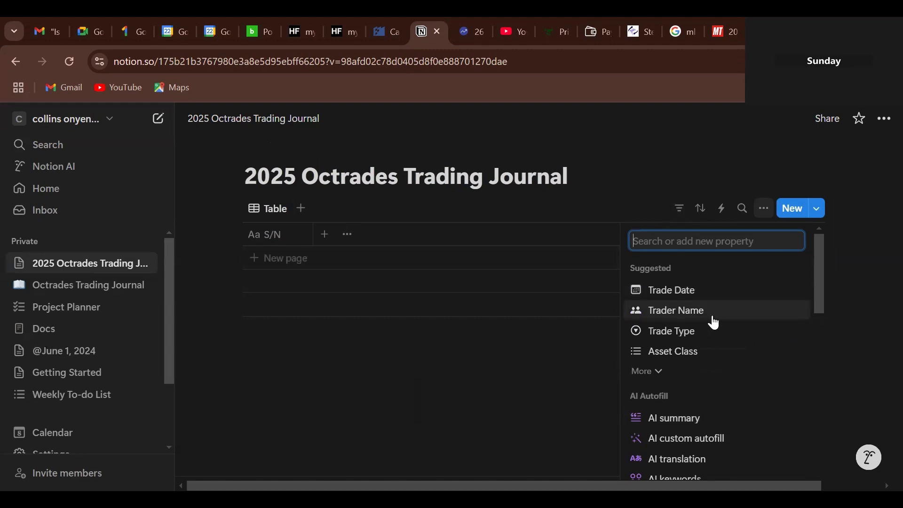
pyautogui.write('T')
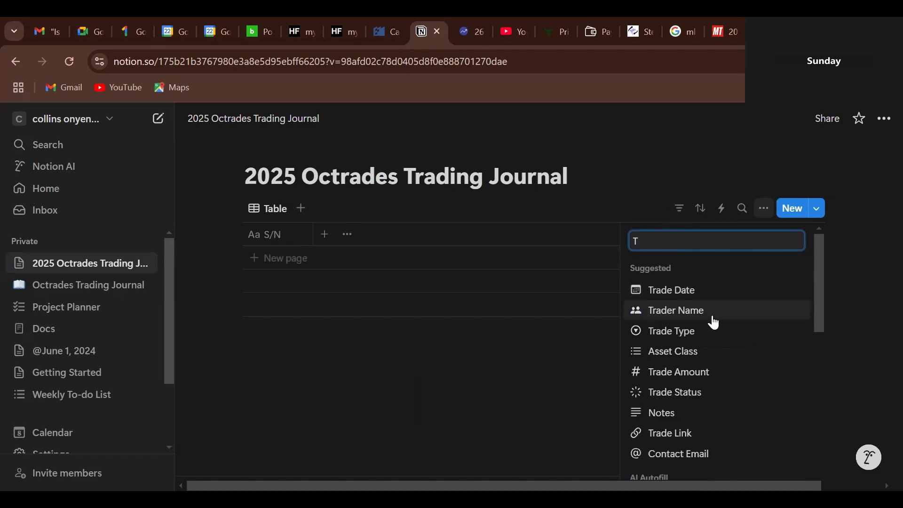
pyautogui.write('i')
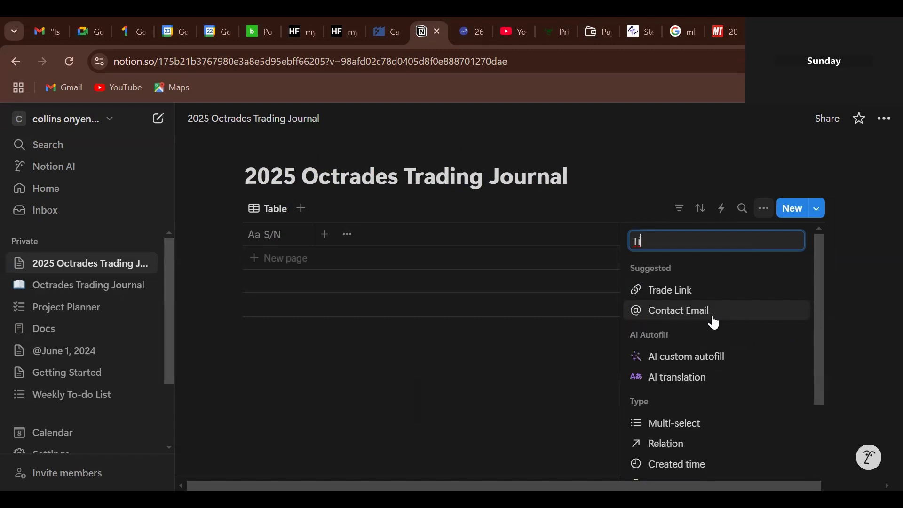
pyautogui.write('me')
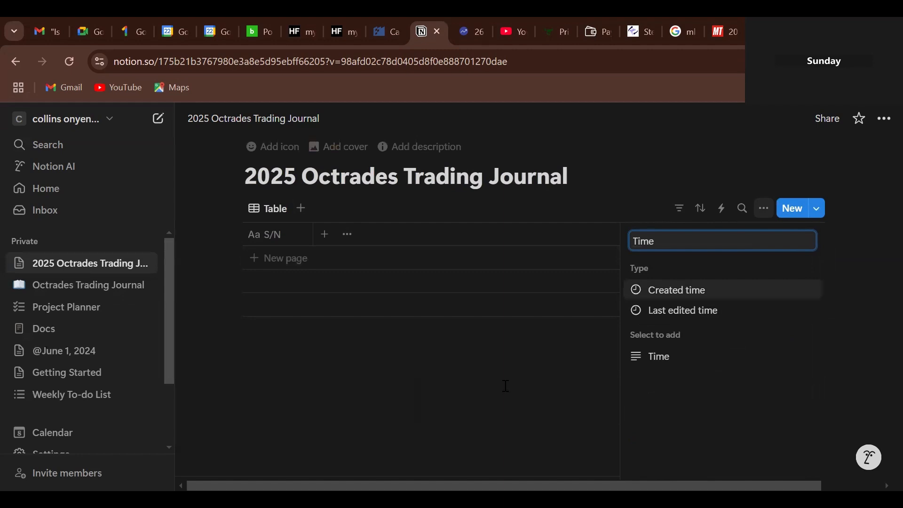
pyautogui.press('Return')
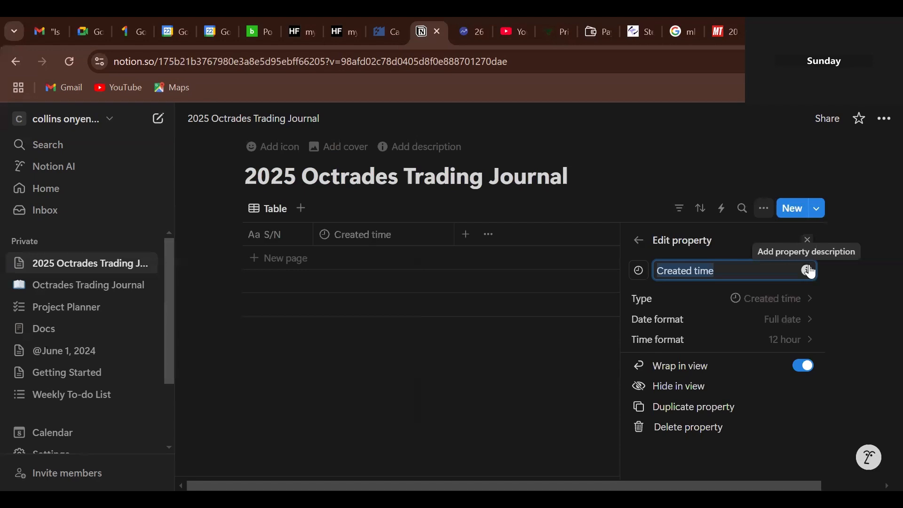
pyautogui.click(807, 241)
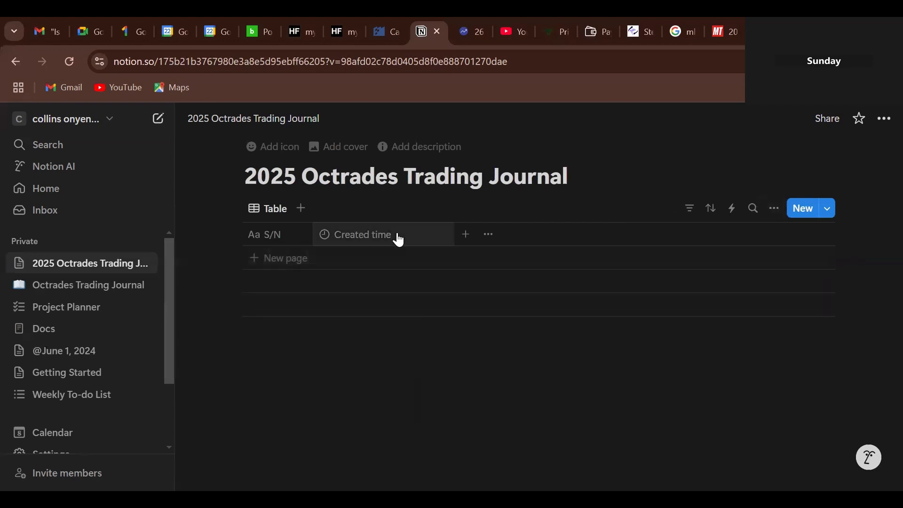
# - Rename the Created time column to 'Time' and narrow it
pyautogui.click(402, 239)
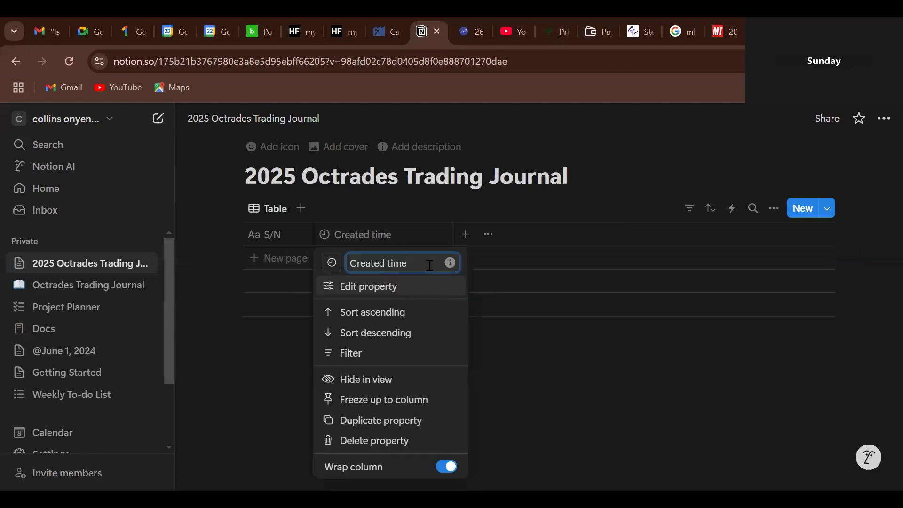
pyautogui.press('BackSpace')
pyautogui.press('BackSpace')
pyautogui.press('BackSpace')
pyautogui.press('BackSpace')
pyautogui.press('BackSpace')
pyautogui.press('BackSpace')
pyautogui.press('BackSpace')
pyautogui.press('BackSpace')
pyautogui.press('BackSpace')
pyautogui.press('BackSpace')
pyautogui.press('BackSpace')
pyautogui.press('BackSpace')
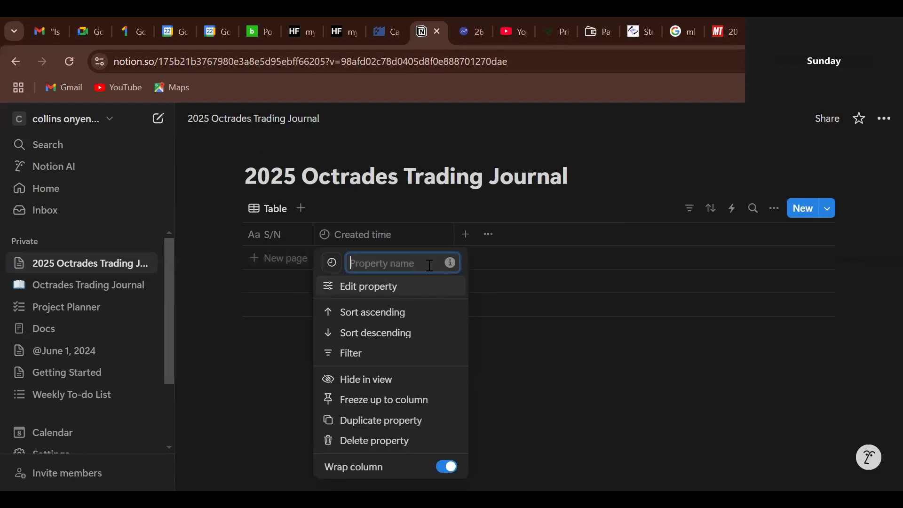
pyautogui.write('Time')
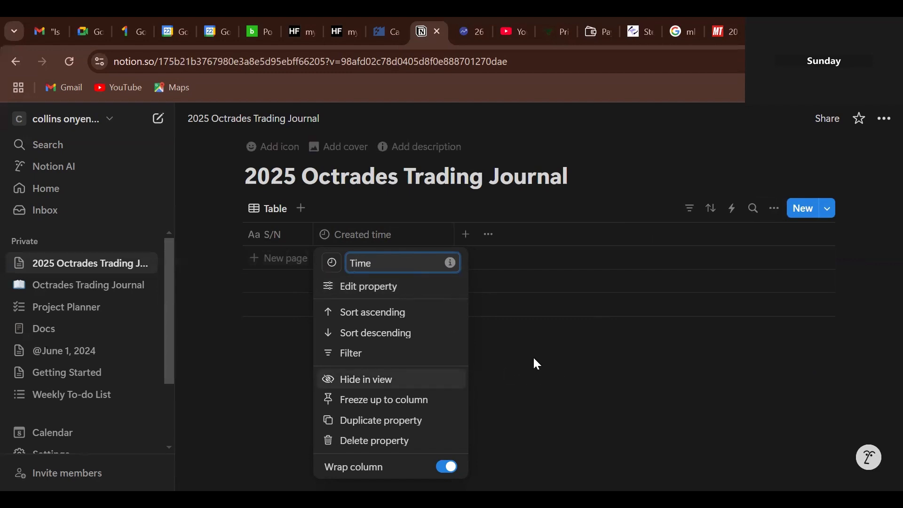
pyautogui.click(525, 373)
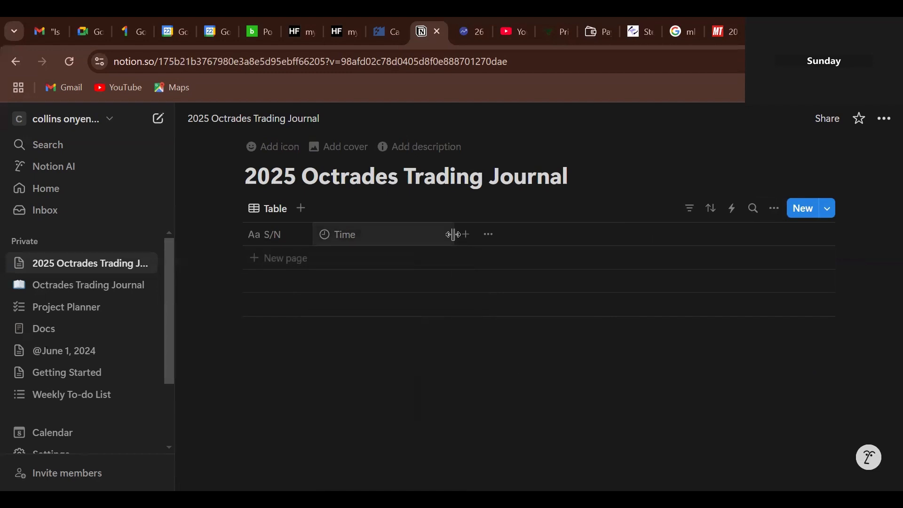
pyautogui.moveTo(454, 235); pyautogui.dragTo(383, 242)
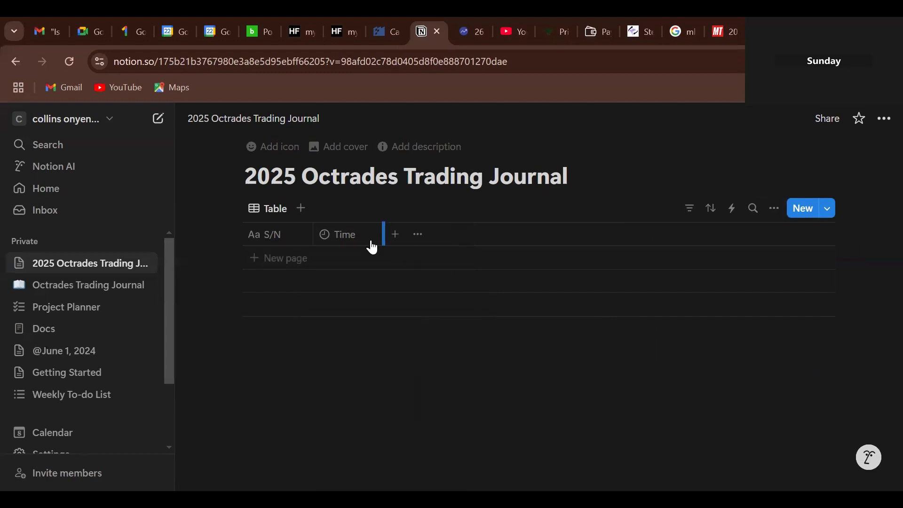
# - Add a 'Dates' column with the Date property type
pyautogui.click(394, 238)
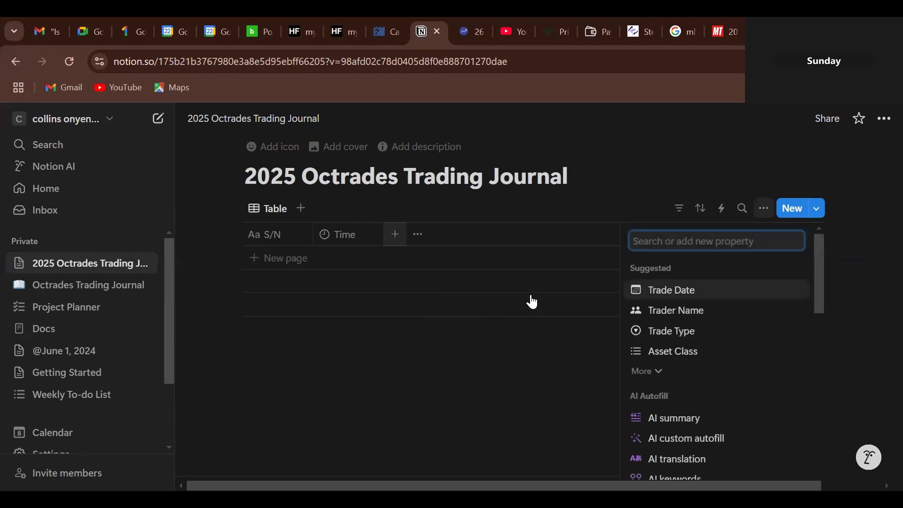
pyautogui.write('D')
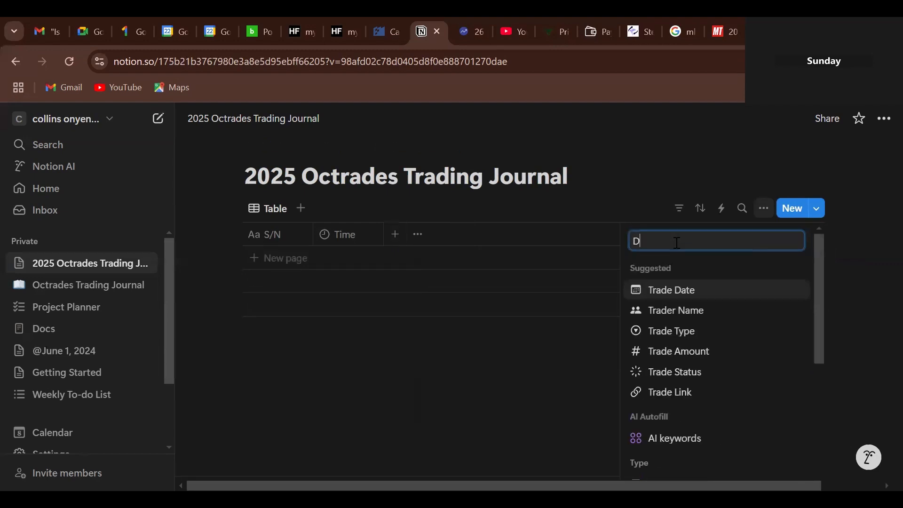
pyautogui.write('ates')
pyautogui.press('Return')
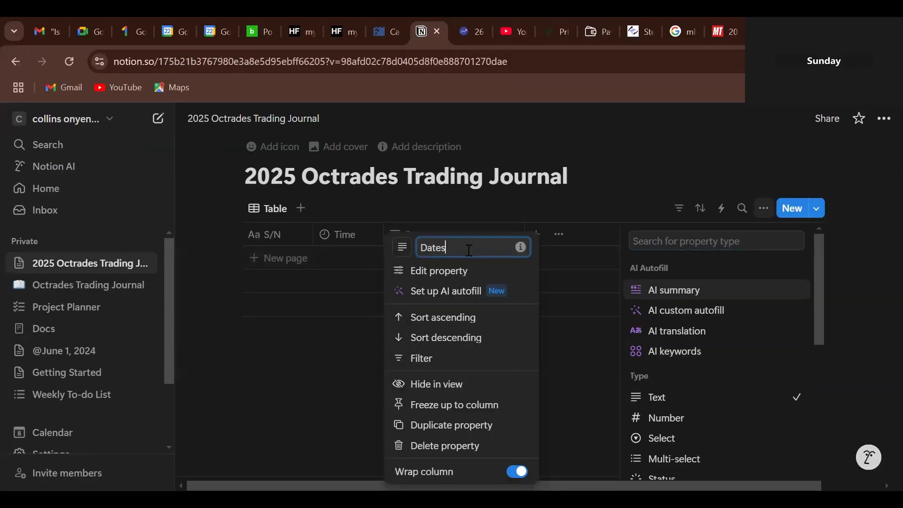
pyautogui.click(462, 281)
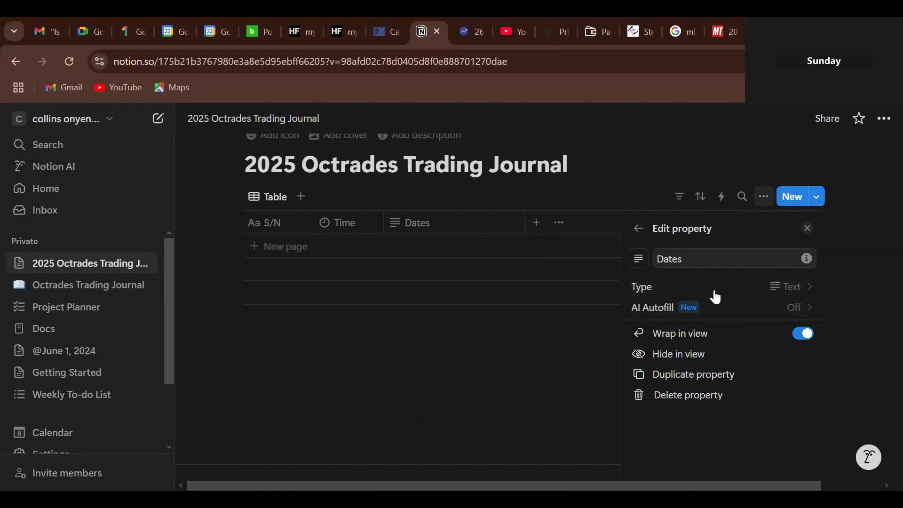
pyautogui.click(772, 293)
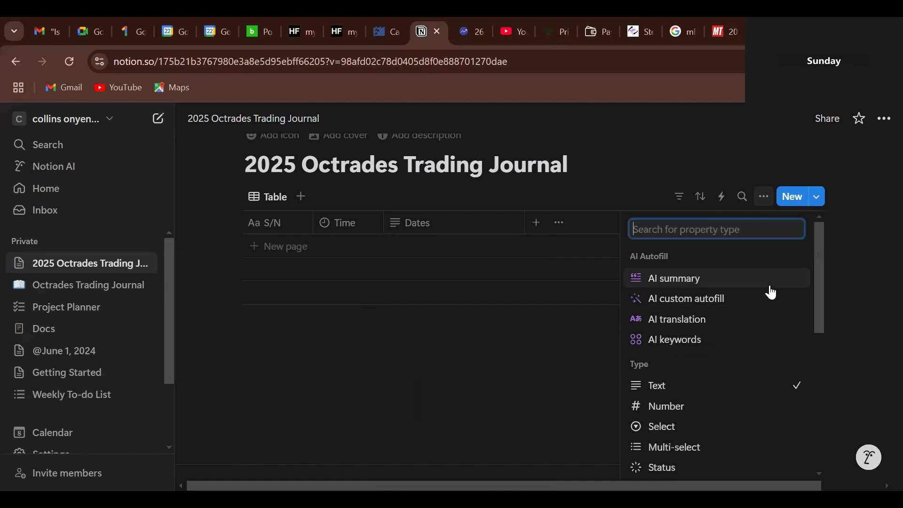
pyautogui.moveTo(819, 340); pyautogui.dragTo(820, 382)
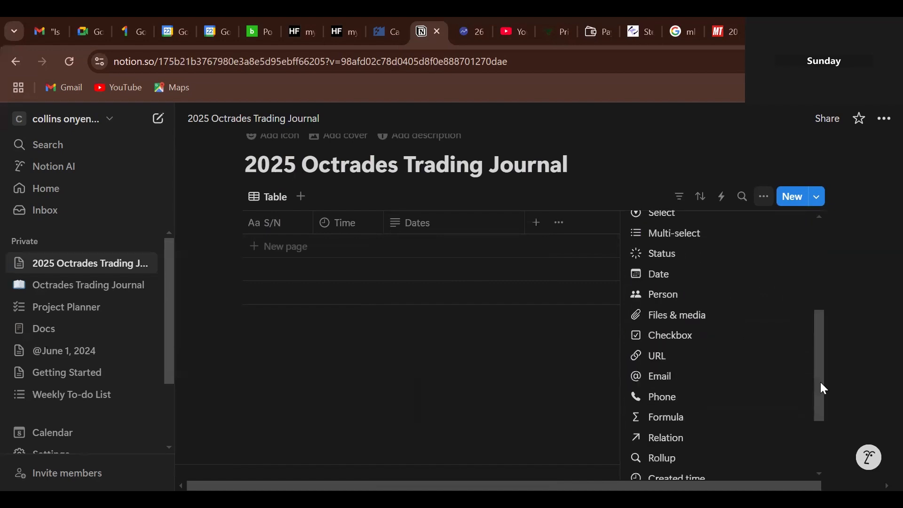
pyautogui.click(659, 284)
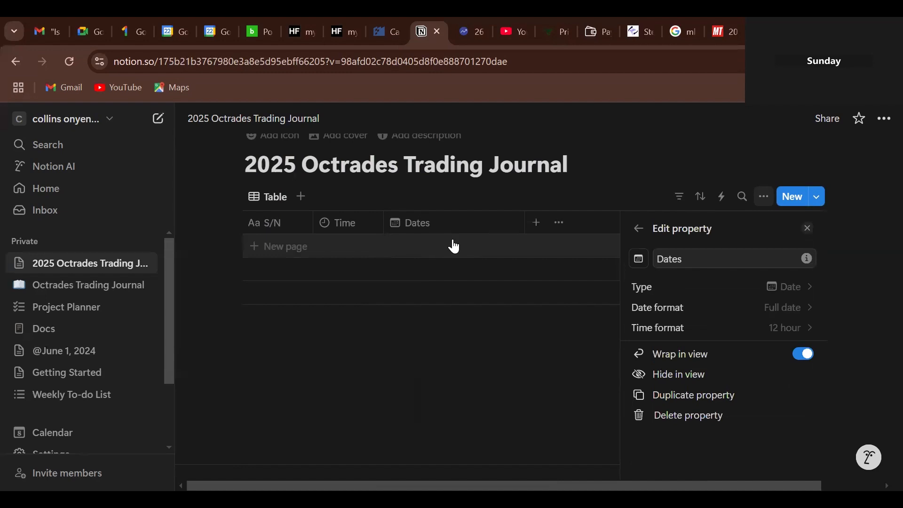
# - Add the first journal row, numbered 1, and pick its date
pyautogui.click(454, 246)
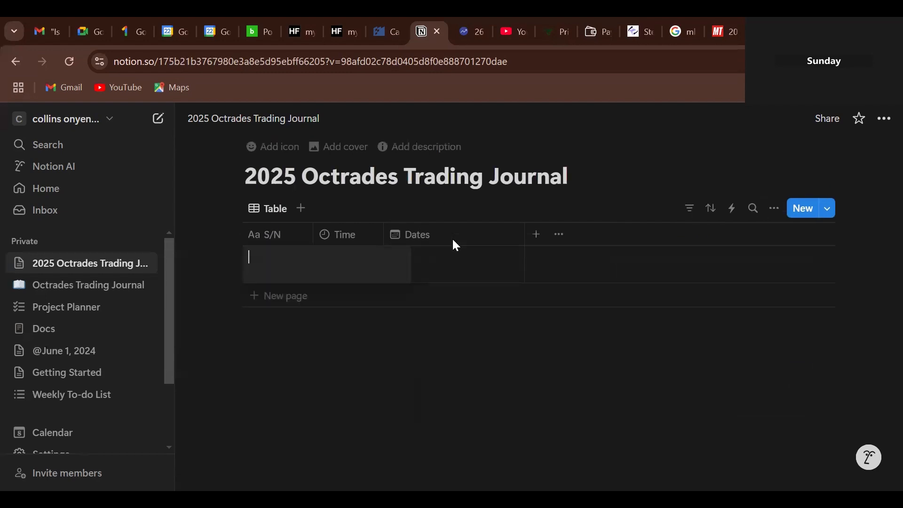
pyautogui.click(450, 273)
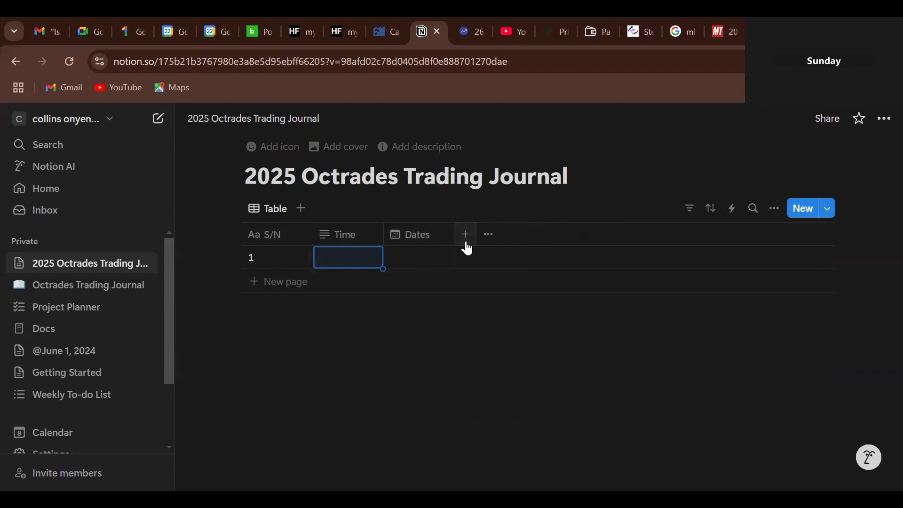
pyautogui.click(466, 235)
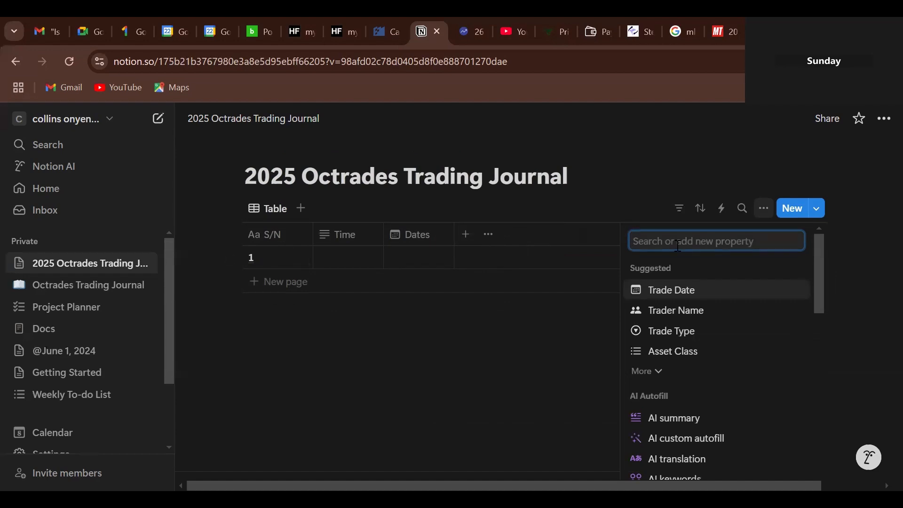
# - Create a 'D.O.W' column and make it a Select property
pyautogui.write('D')
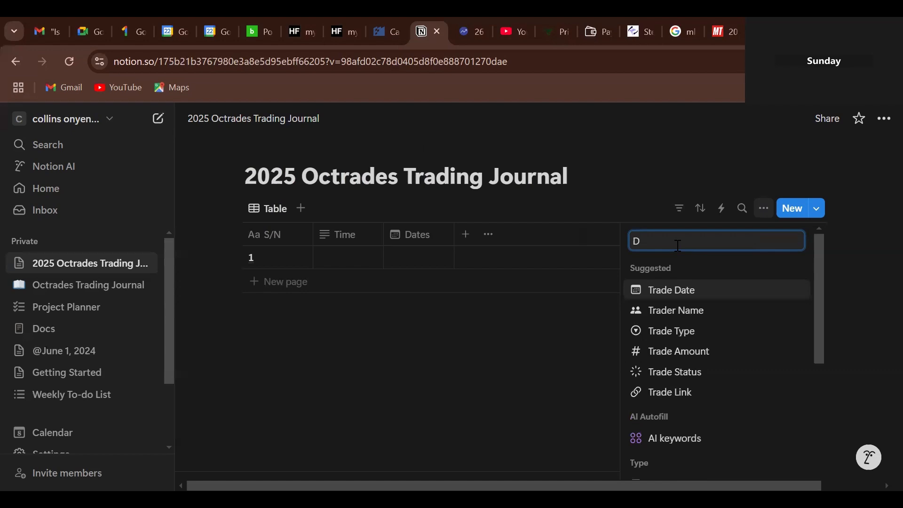
pyautogui.write('.O.')
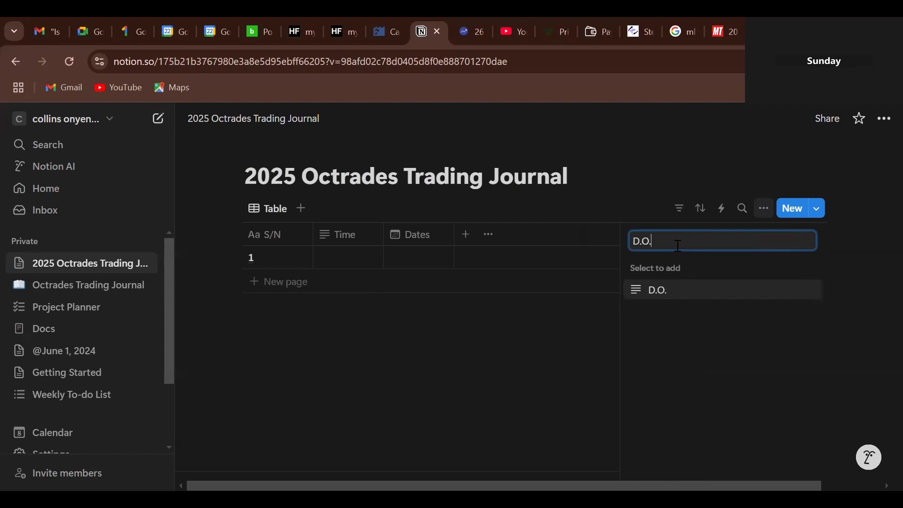
pyautogui.write('W')
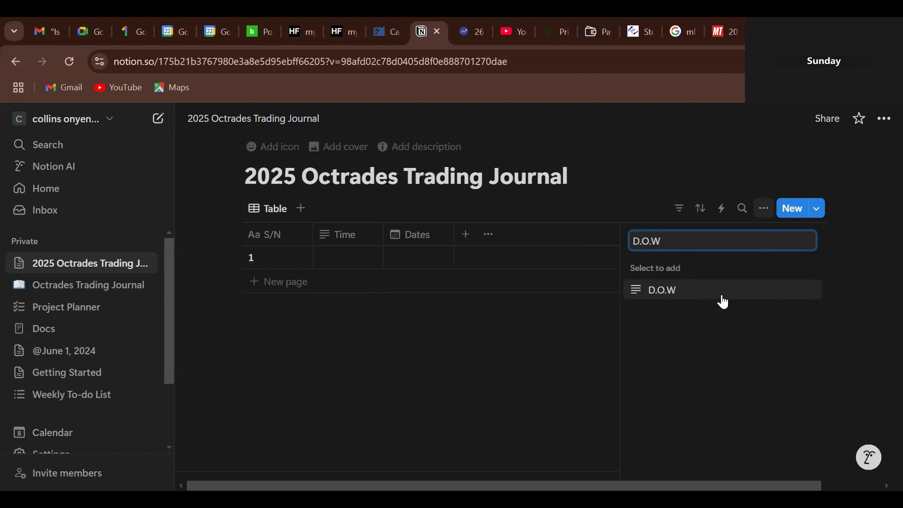
pyautogui.click(646, 296)
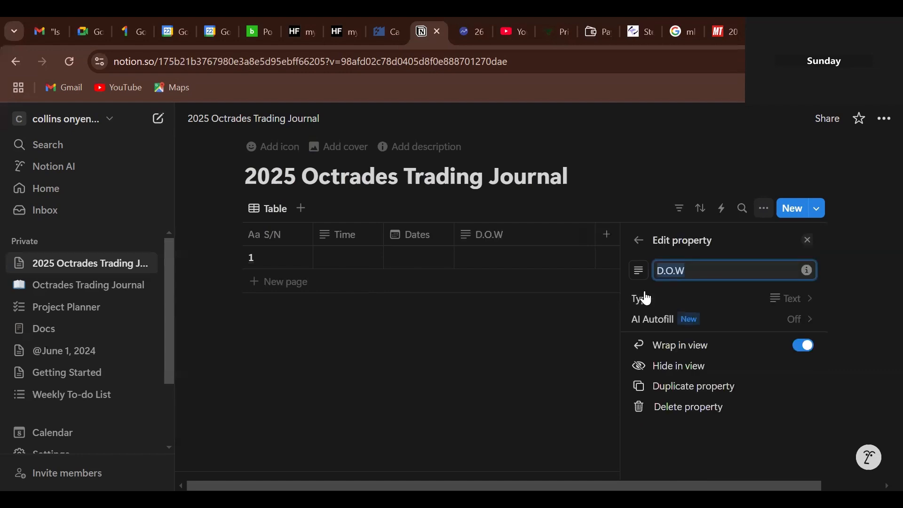
pyautogui.click(743, 304)
pyautogui.click(698, 440)
# - Add Tue, Wed, Thur and Fri as the D.O.W choices
pyautogui.scroll(-1, 823, 376)
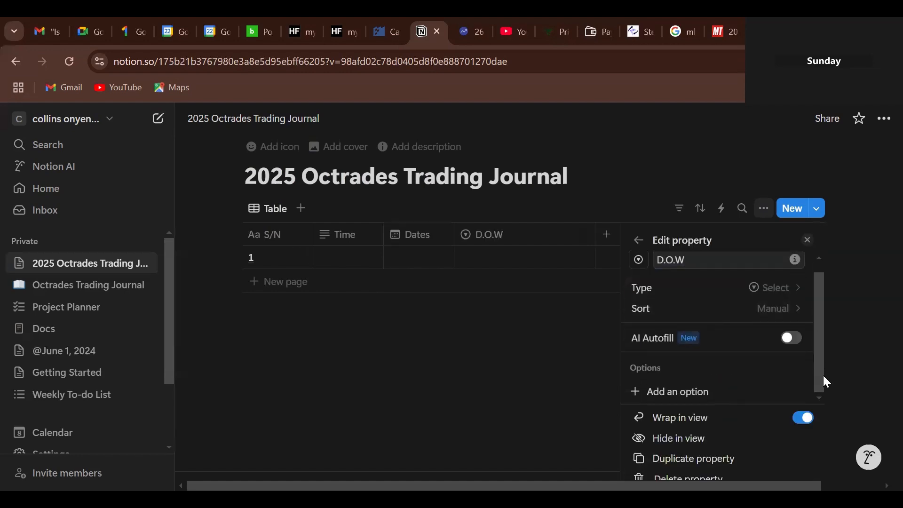
pyautogui.click(656, 391)
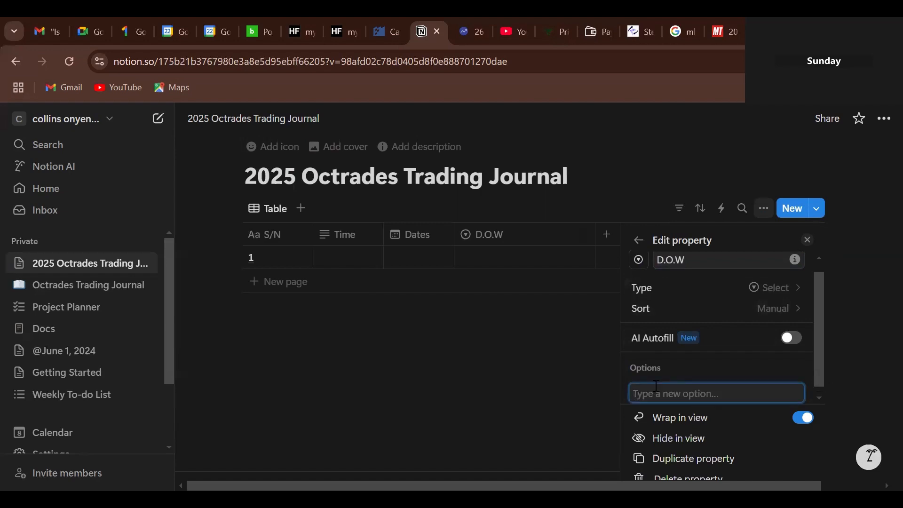
pyautogui.write('Tu')
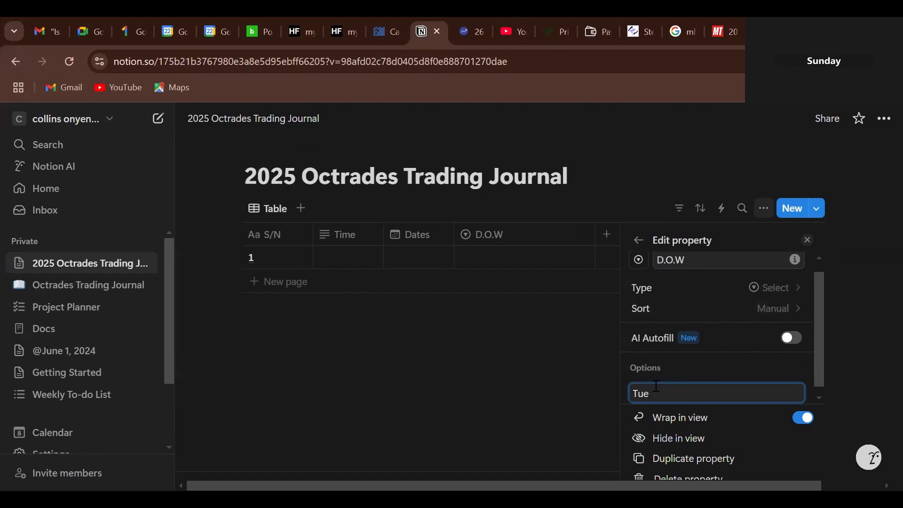
pyautogui.write('e')
pyautogui.press('Return')
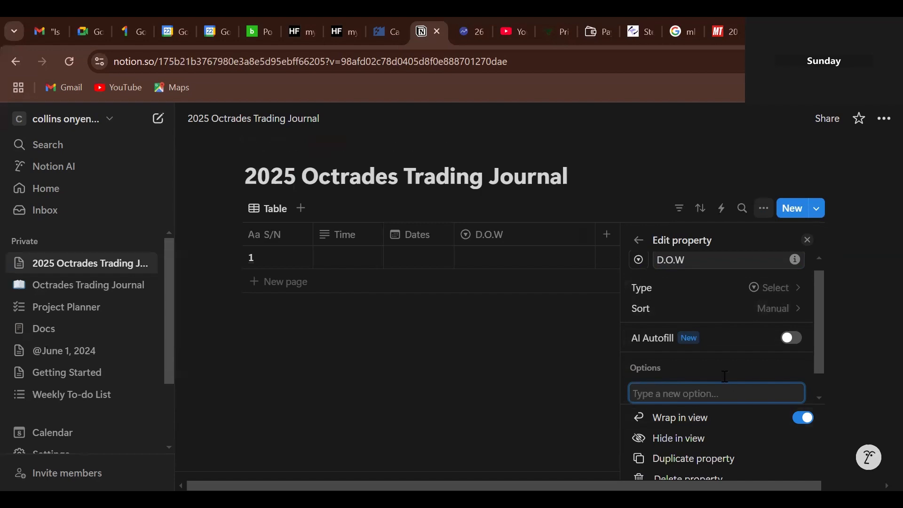
pyautogui.write('W')
pyautogui.write('ed')
pyautogui.write('T')
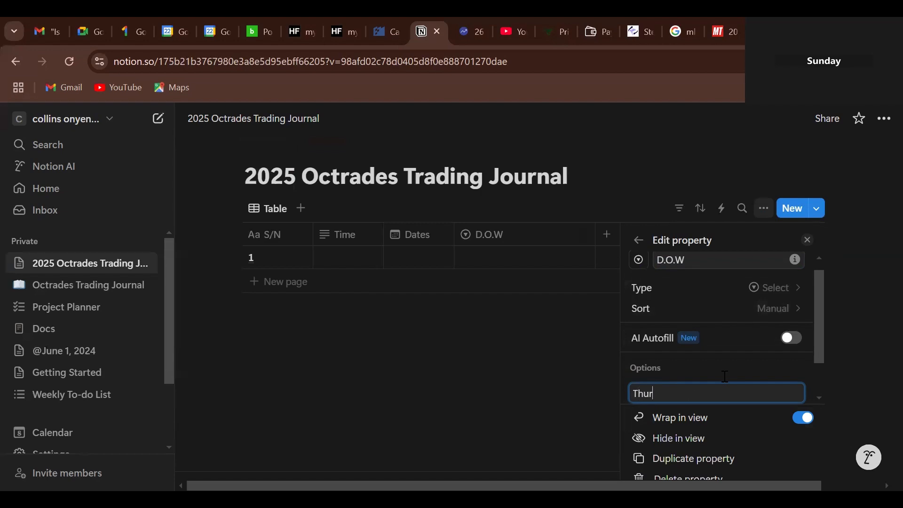
pyautogui.write('hur')
pyautogui.press('Return')
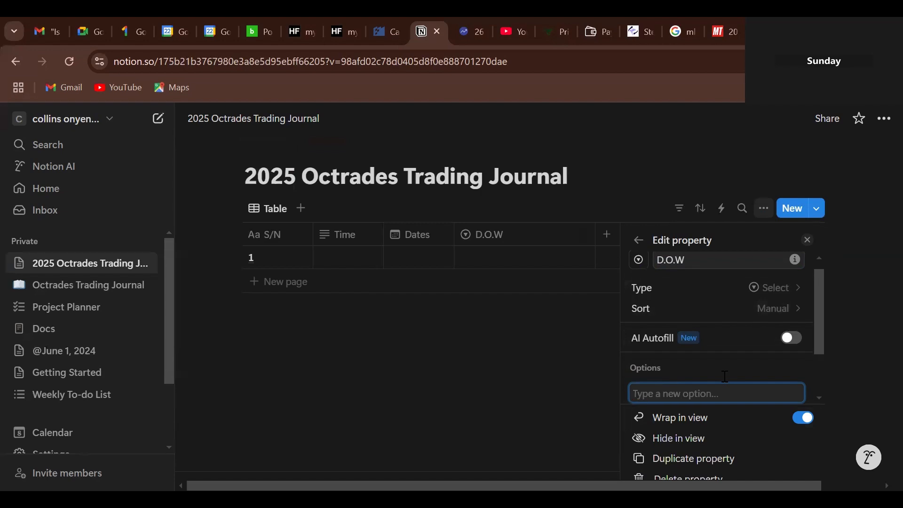
pyautogui.write('Fri')
pyautogui.press('Return')
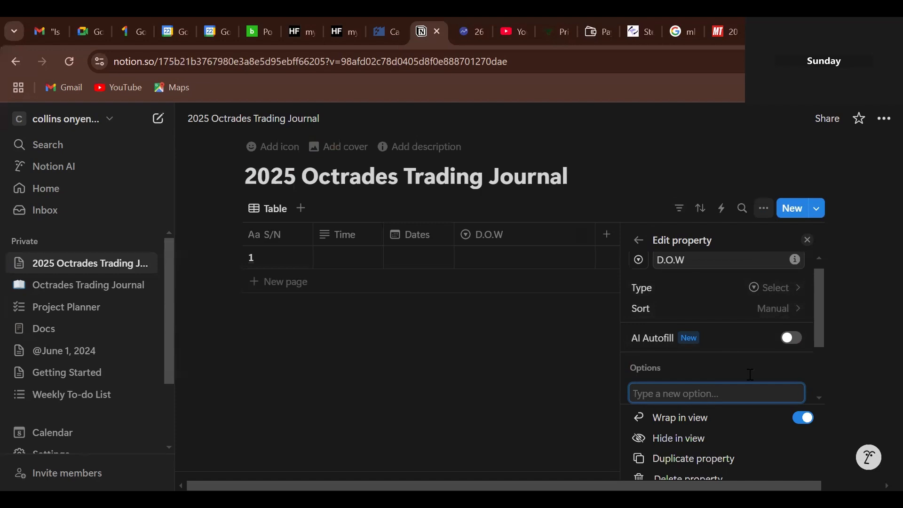
# - Check the D.O.W choices in row 1, then narrow the D.O.W column
pyautogui.moveTo(820, 312); pyautogui.dragTo(811, 375)
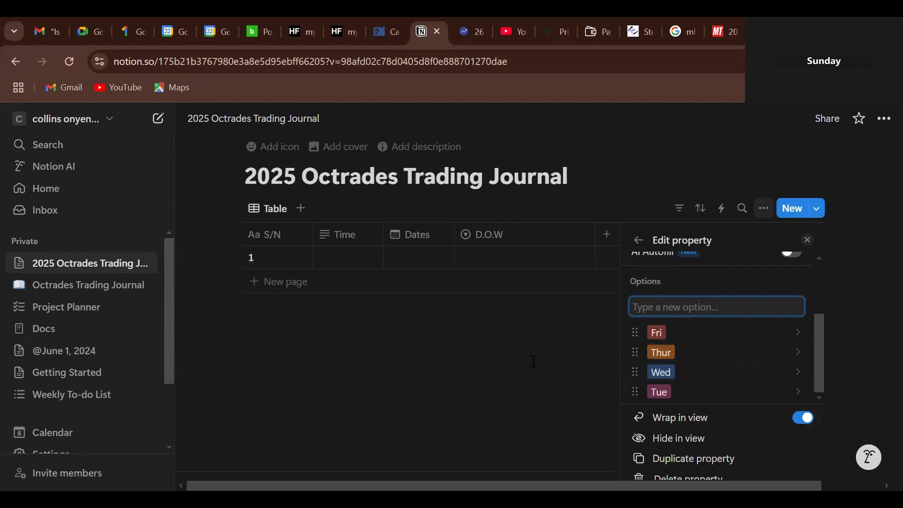
pyautogui.click(534, 362)
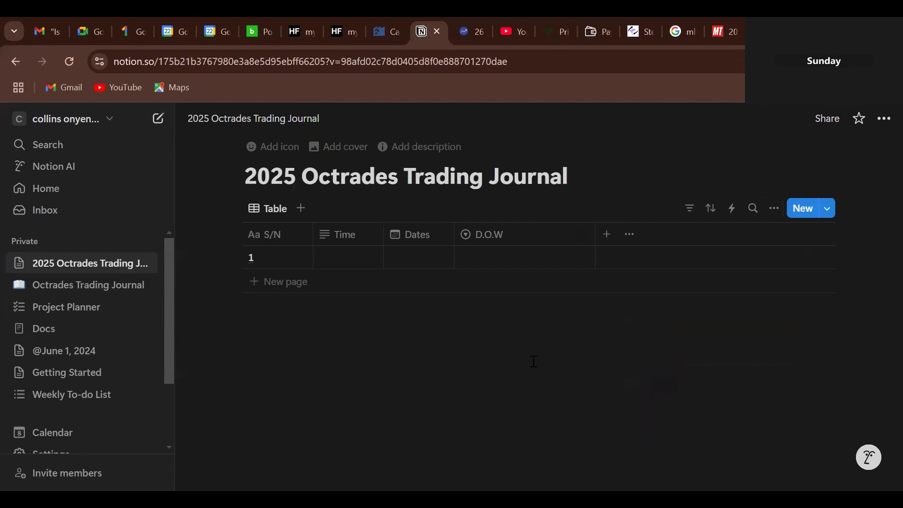
pyautogui.click(525, 259)
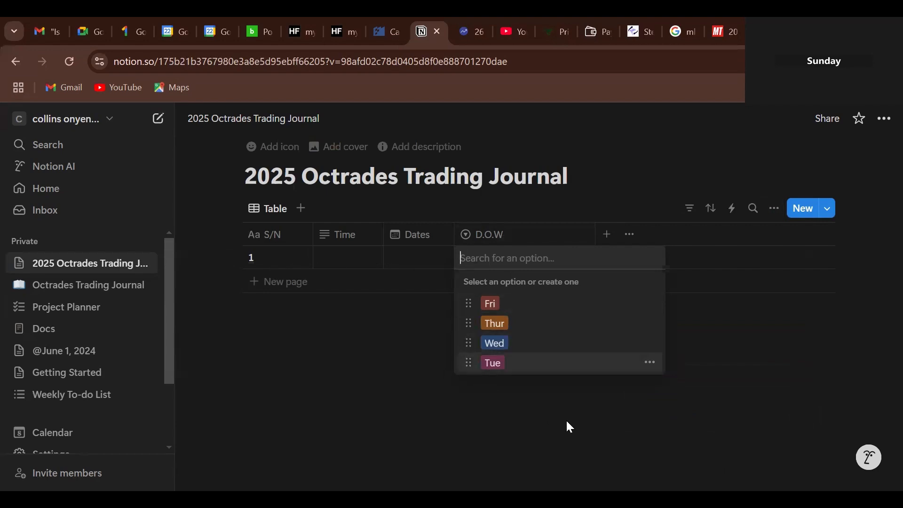
pyautogui.press('Escape')
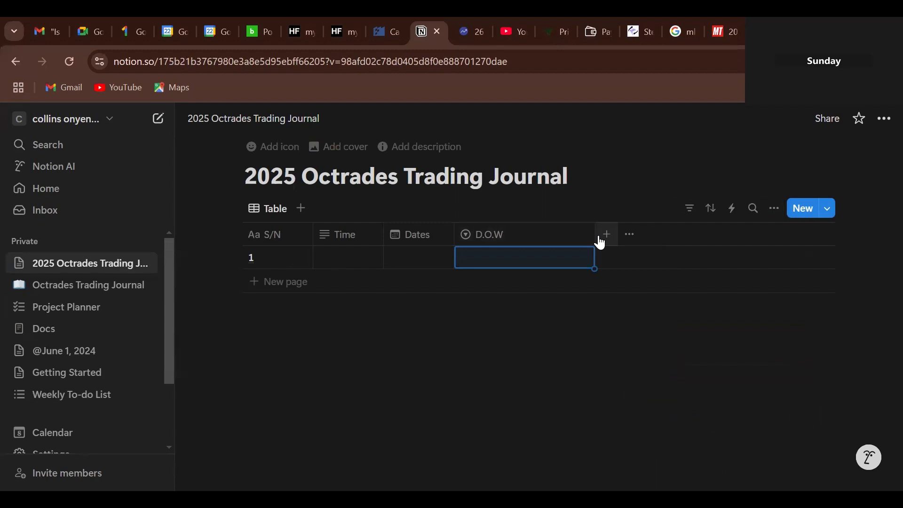
pyautogui.moveTo(594, 235); pyautogui.dragTo(536, 237)
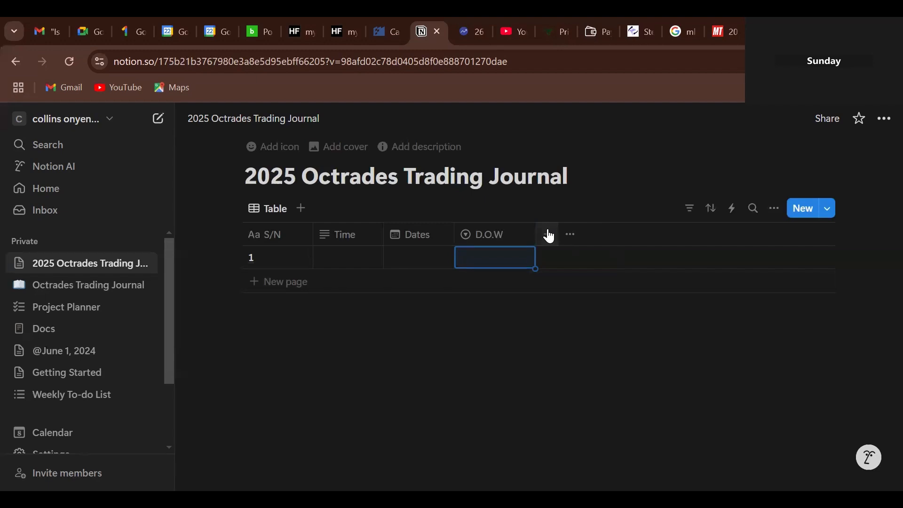
# - Add a 'Pair' Select column with XAUUSD as its option
pyautogui.click(548, 234)
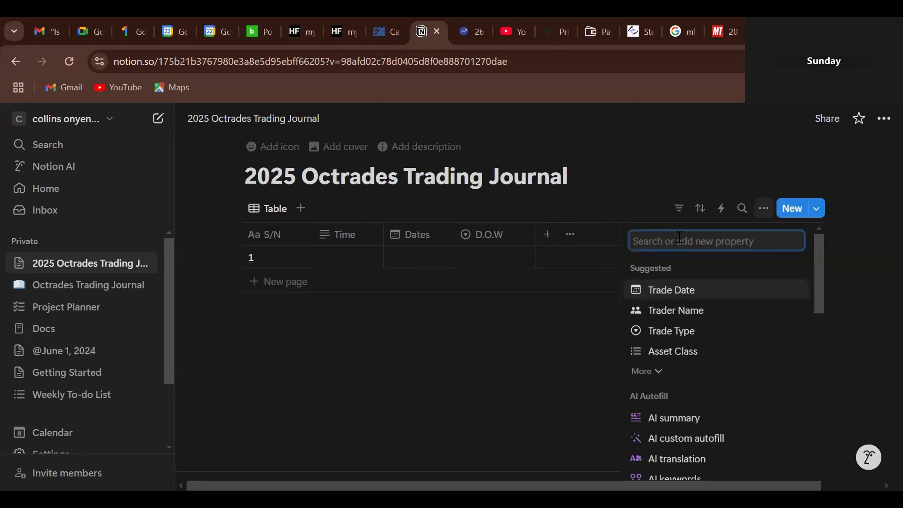
pyautogui.write('P')
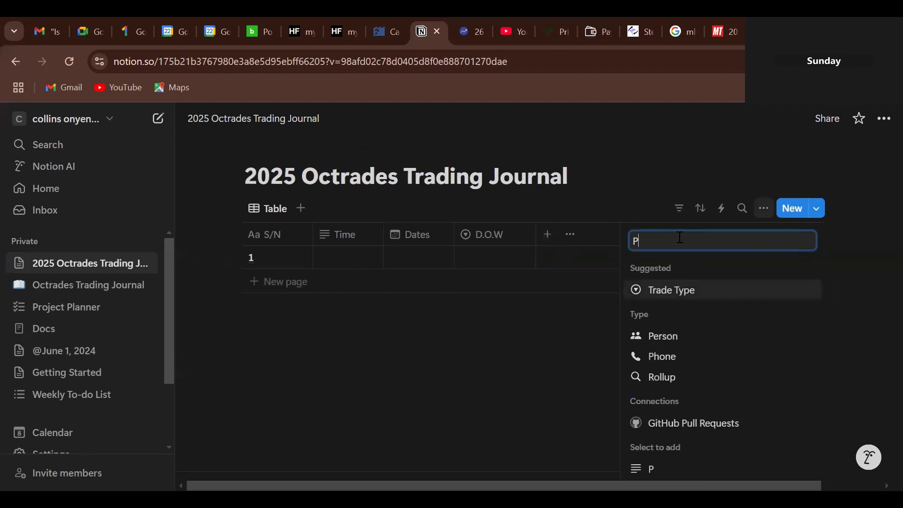
pyautogui.write('air')
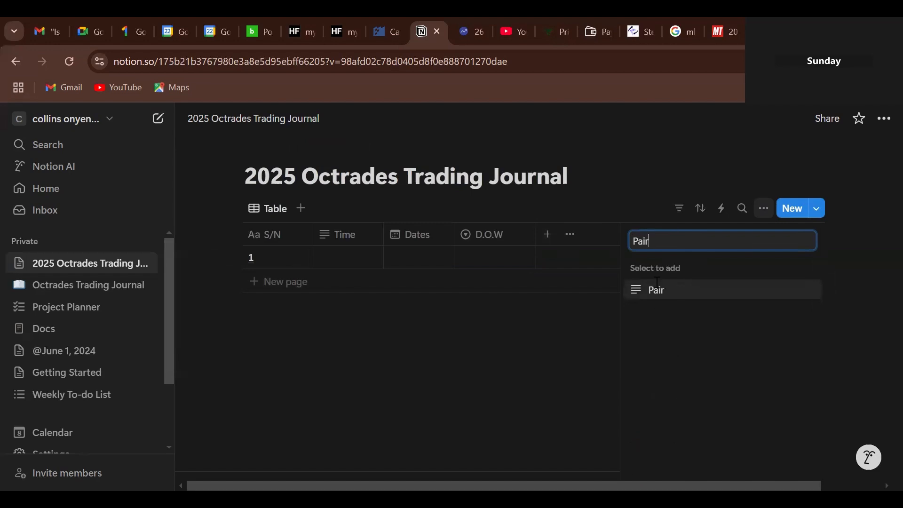
pyautogui.click(648, 292)
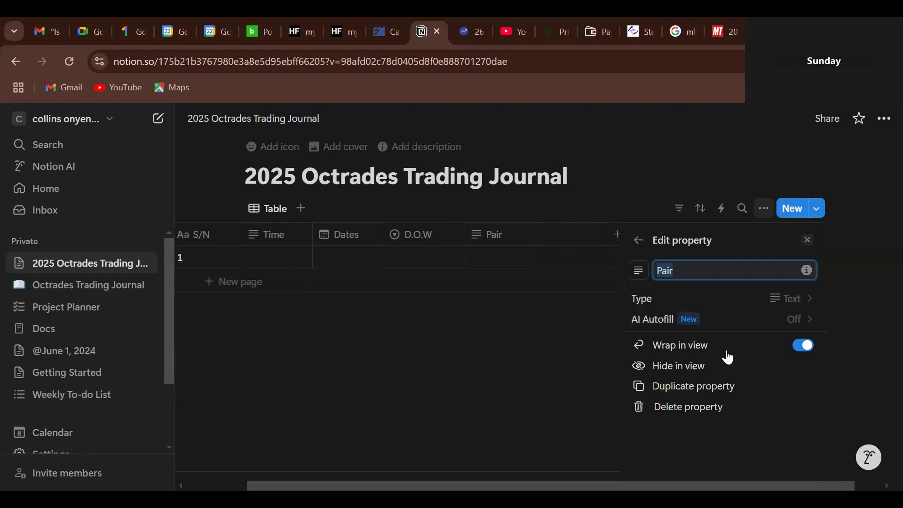
pyautogui.click(790, 300)
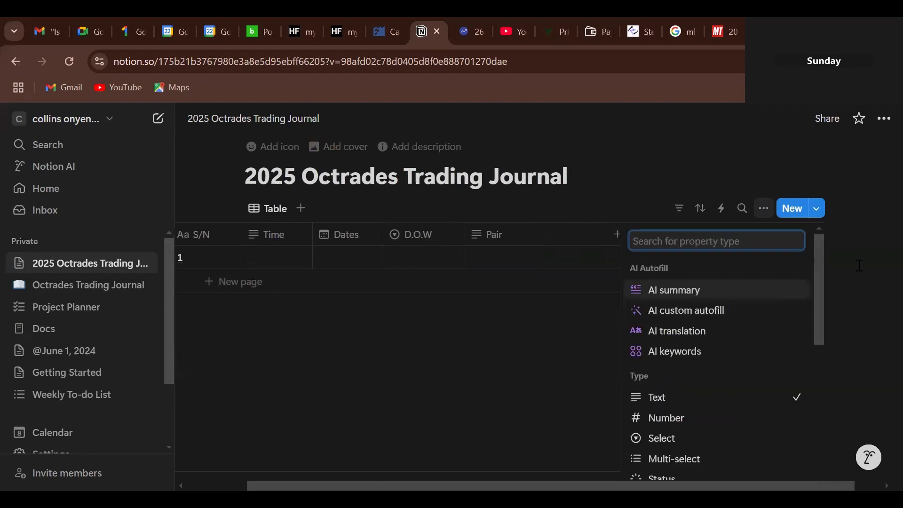
pyautogui.moveTo(819, 305); pyautogui.dragTo(818, 348)
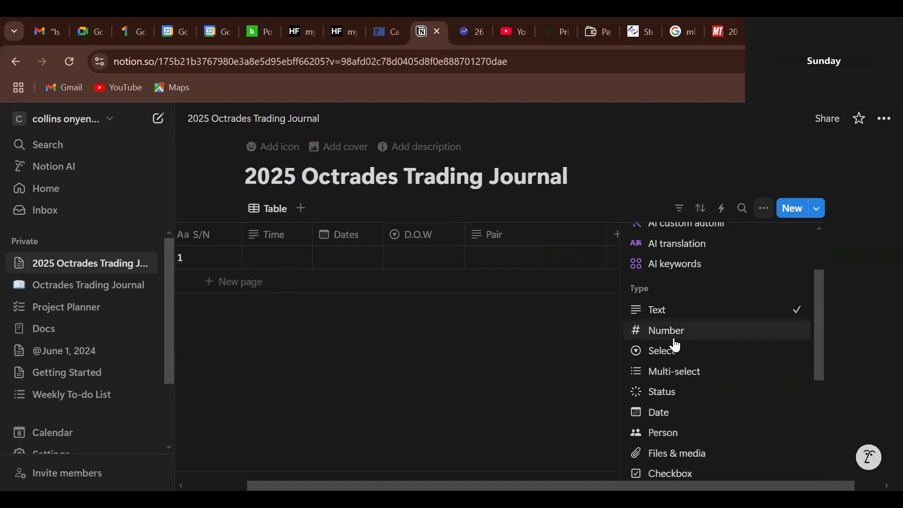
pyautogui.click(693, 359)
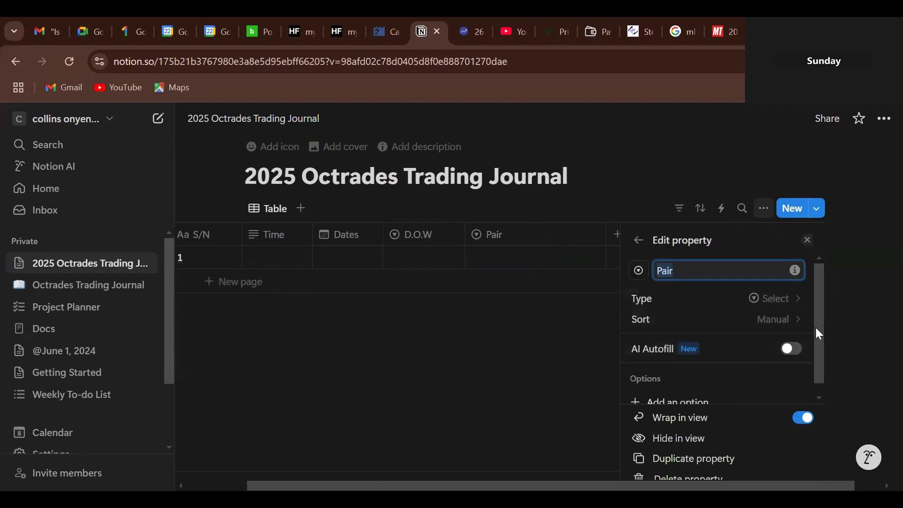
pyautogui.scroll(-1, 817, 367)
pyautogui.click(698, 396)
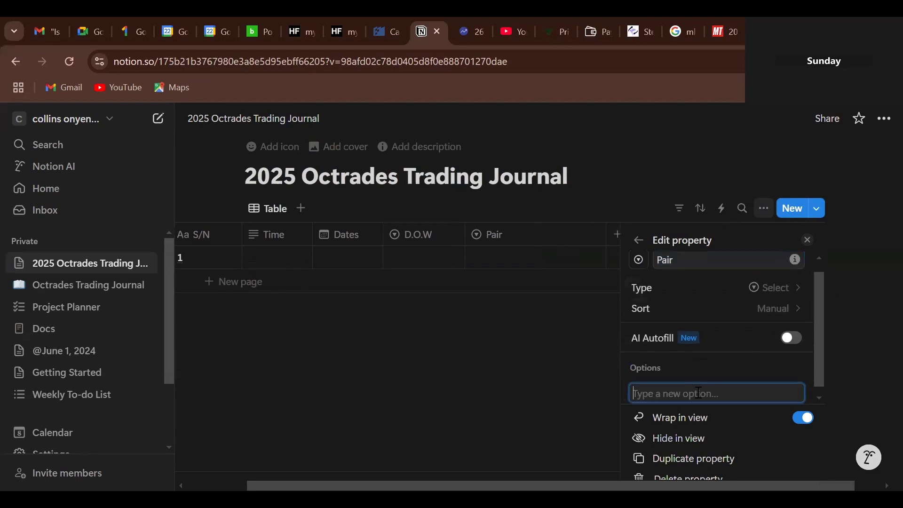
pyautogui.write('X')
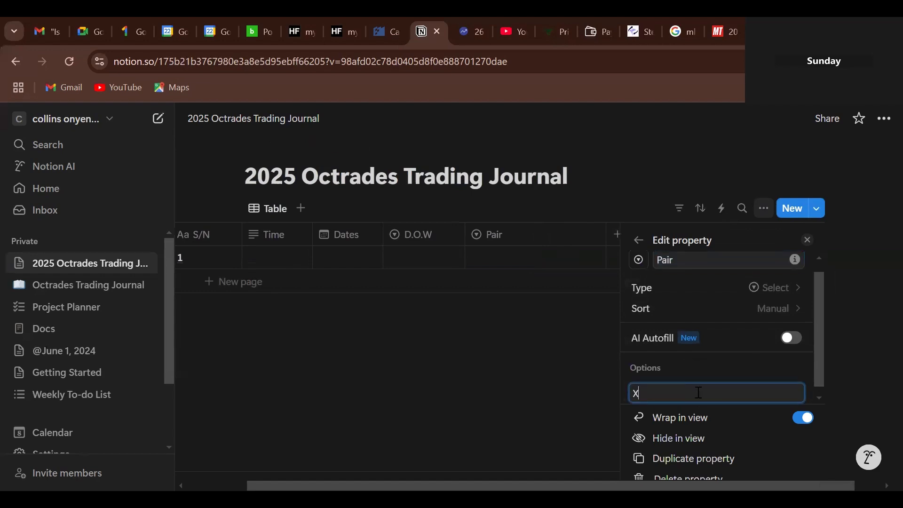
pyautogui.write('AYUUSD')
pyautogui.press('Return')
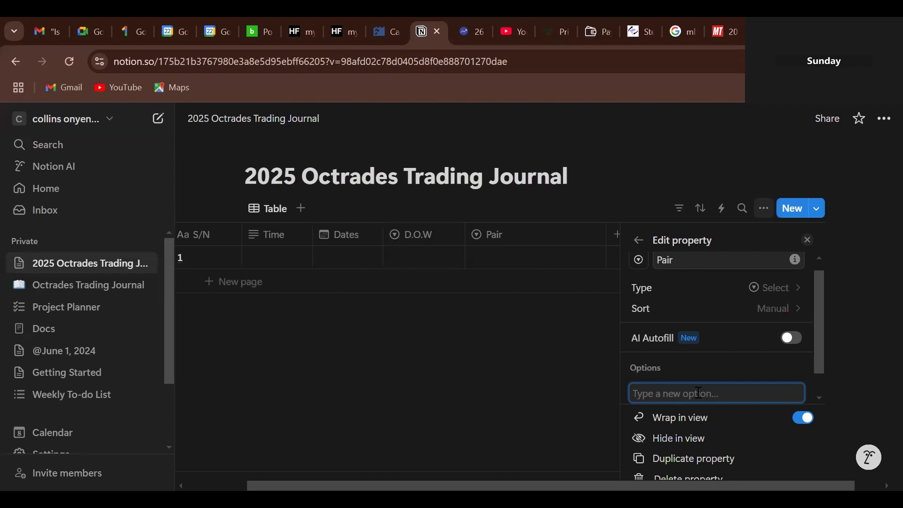
# - Check row 1's Pair choices, then narrow the Pair column
pyautogui.click(520, 411)
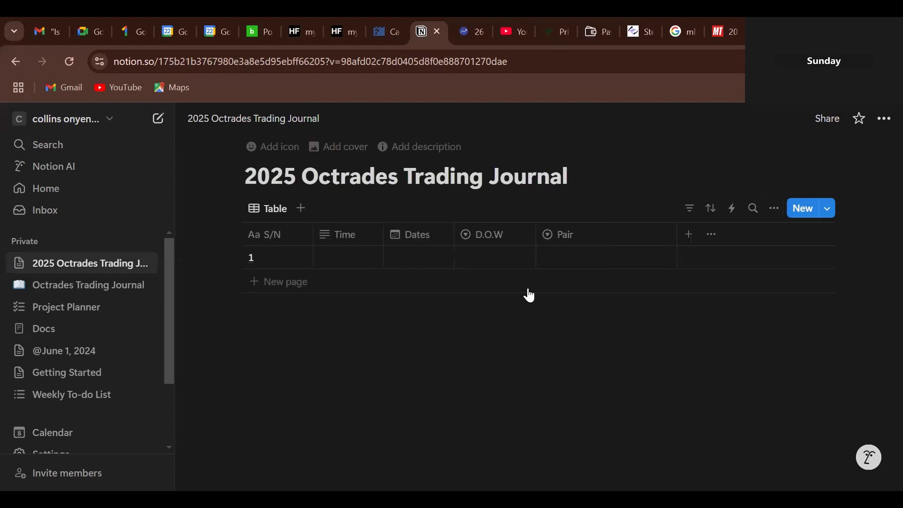
pyautogui.click(573, 250)
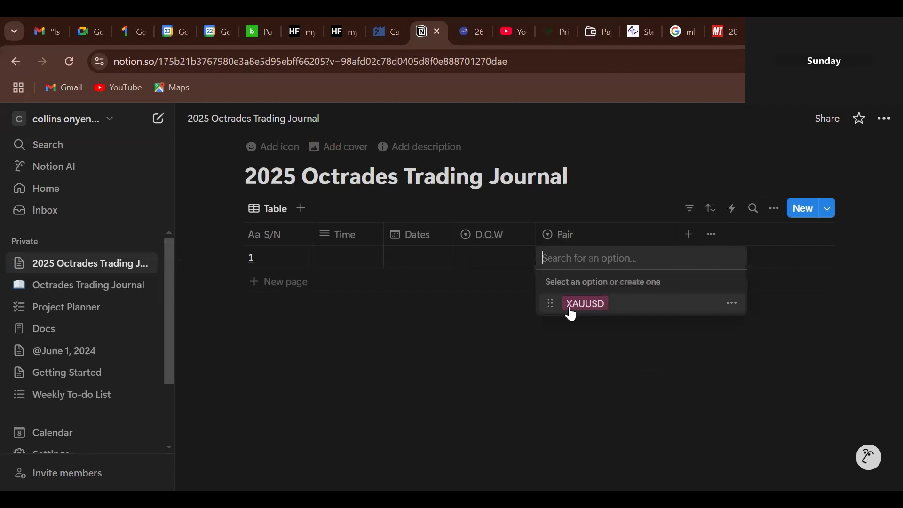
pyautogui.click(601, 414)
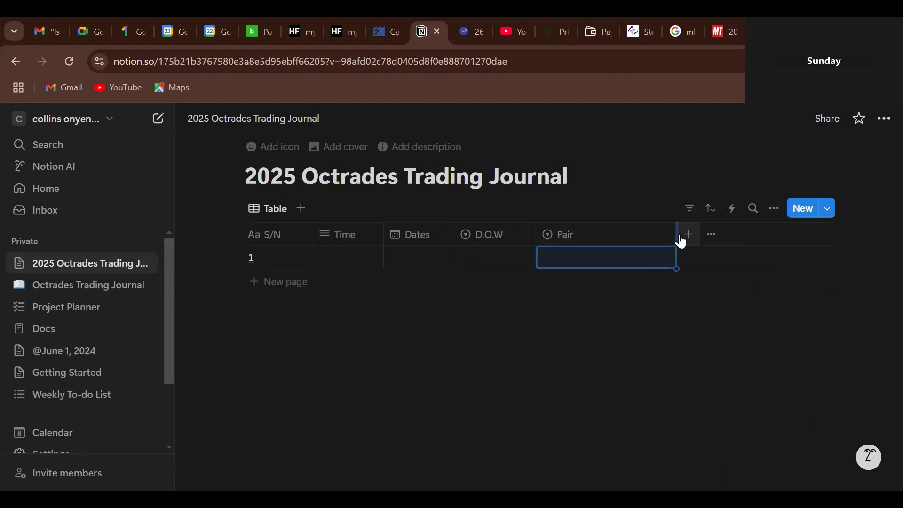
pyautogui.moveTo(677, 237); pyautogui.dragTo(600, 250)
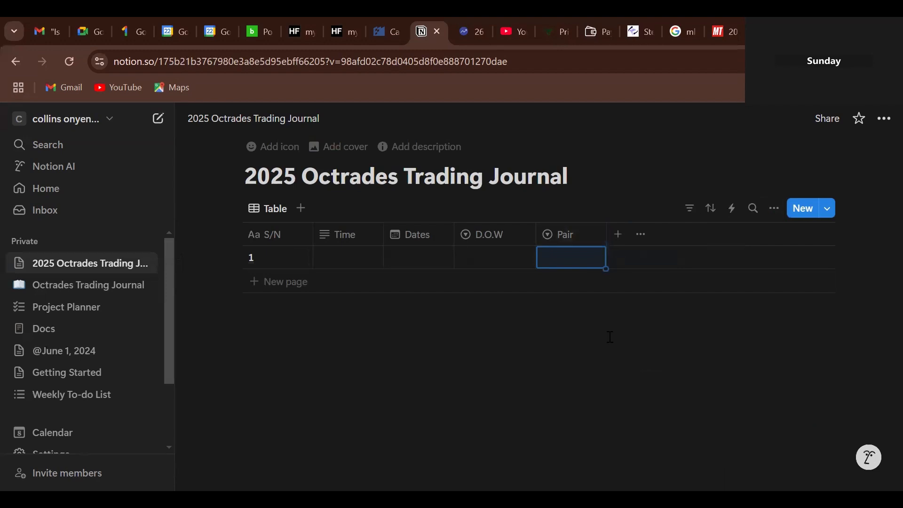
# - Create a 'Session' column and make it a Select property
pyautogui.click(613, 244)
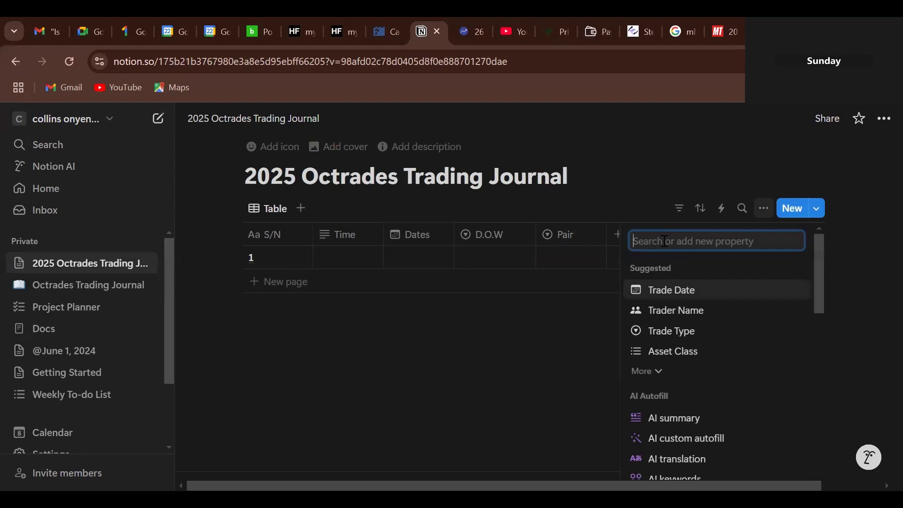
pyautogui.write('S')
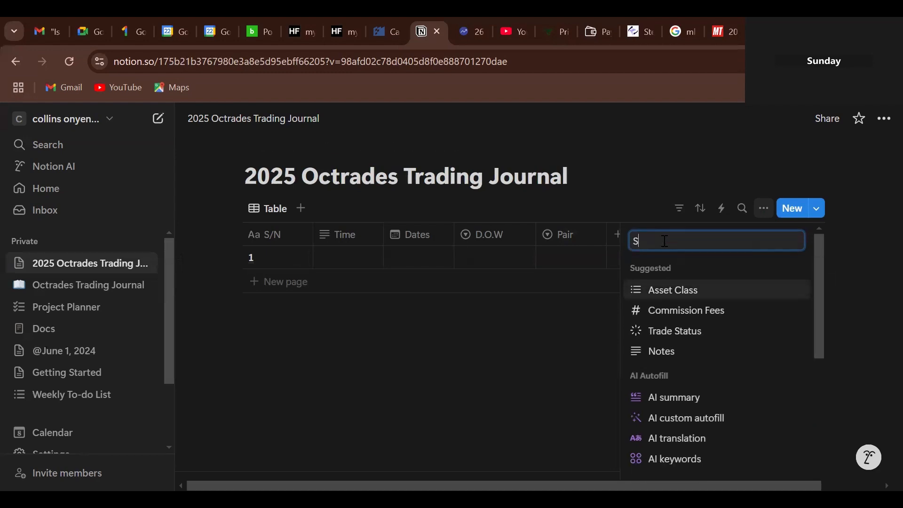
pyautogui.write('ession')
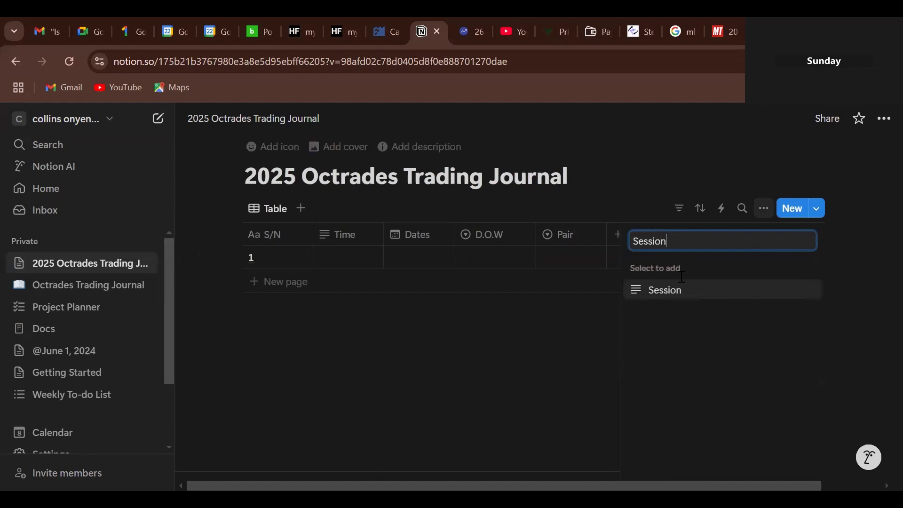
pyautogui.click(643, 292)
pyautogui.click(642, 293)
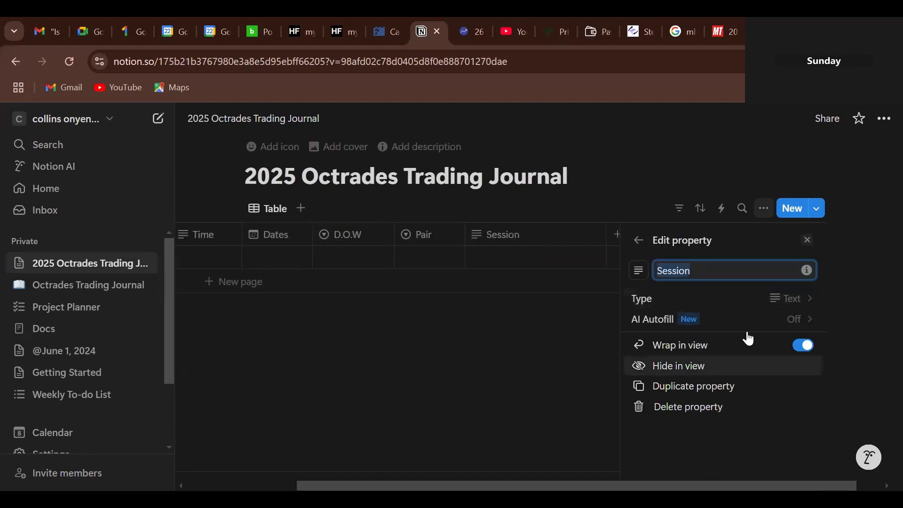
pyautogui.click(775, 300)
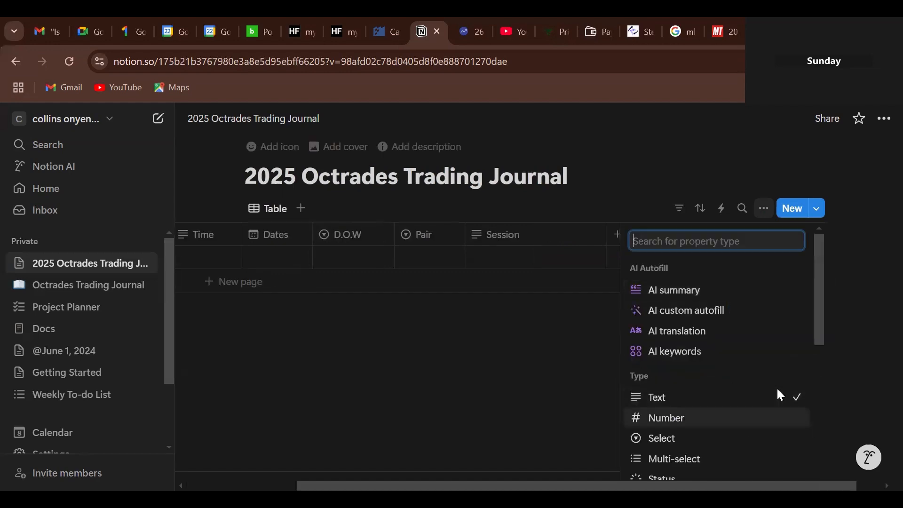
pyautogui.scroll(-3, 819, 345)
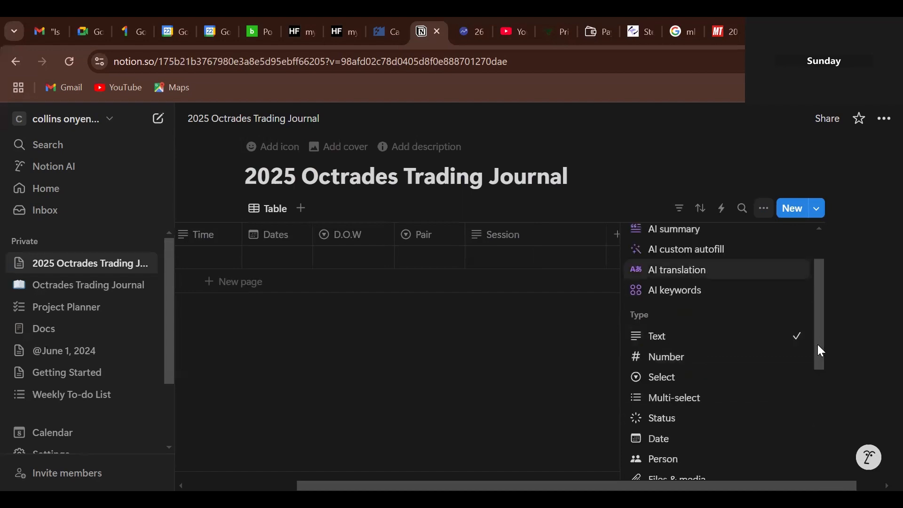
pyautogui.click(657, 382)
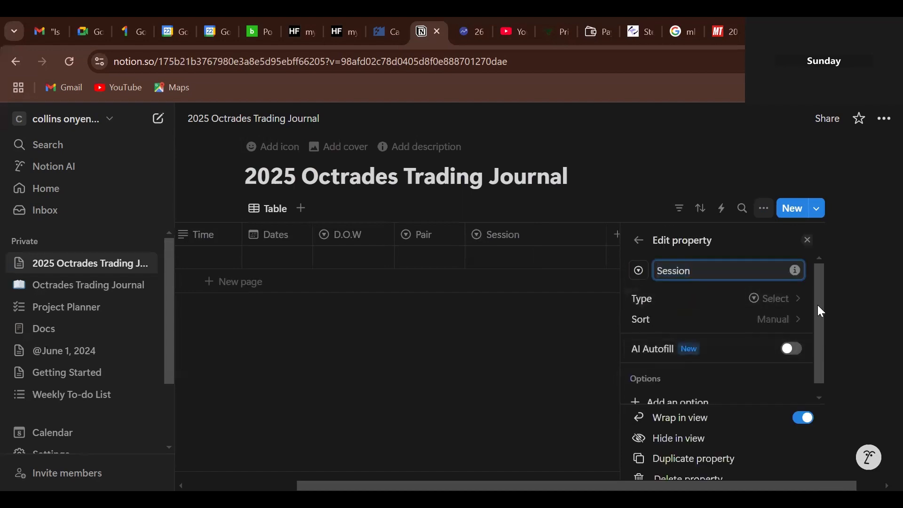
# - Add London and New York as Session options
pyautogui.moveTo(817, 305); pyautogui.dragTo(728, 369)
pyautogui.click(677, 391)
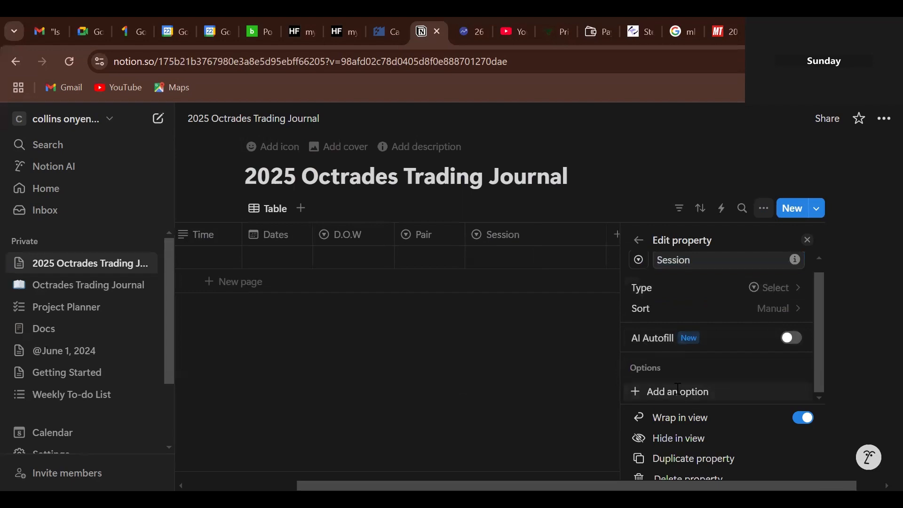
pyautogui.write('L')
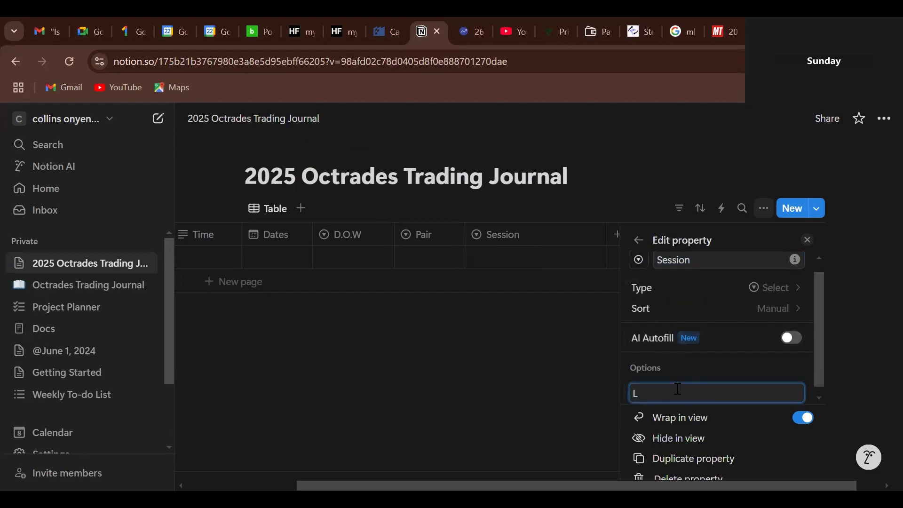
pyautogui.write('ondon')
pyautogui.press('Return')
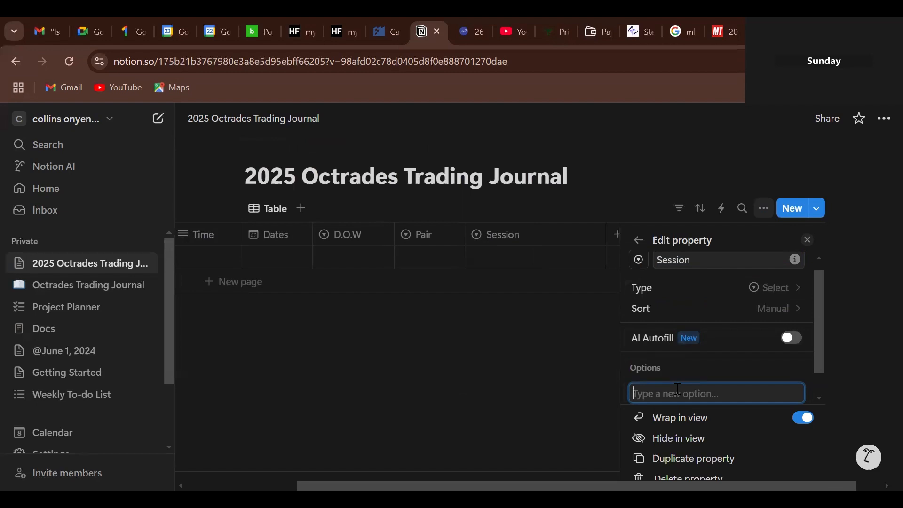
pyautogui.write('New')
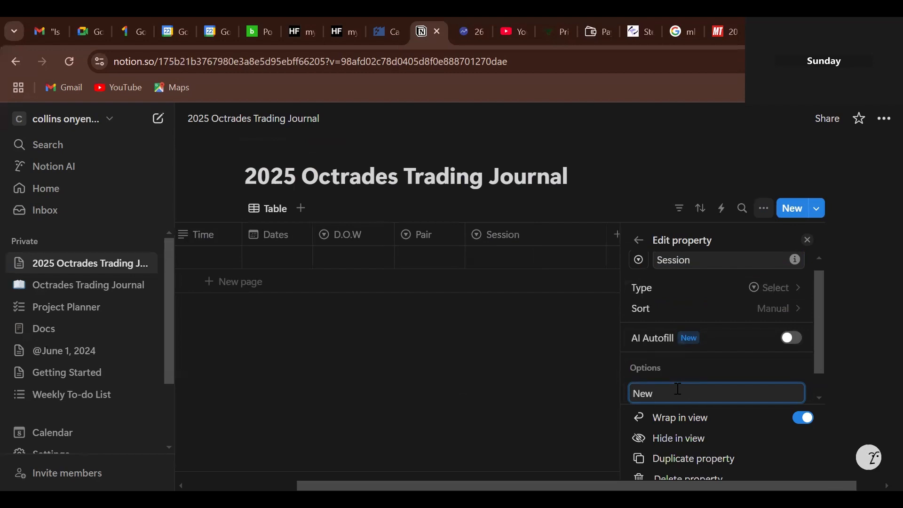
pyautogui.write(' York')
pyautogui.press('Return')
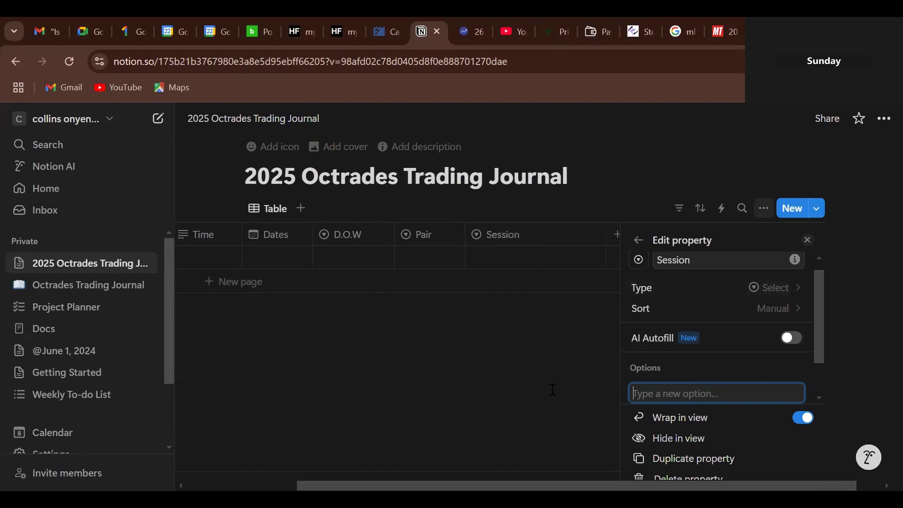
# - Check the Session options in row 1, then narrow the Session column
pyautogui.click(553, 389)
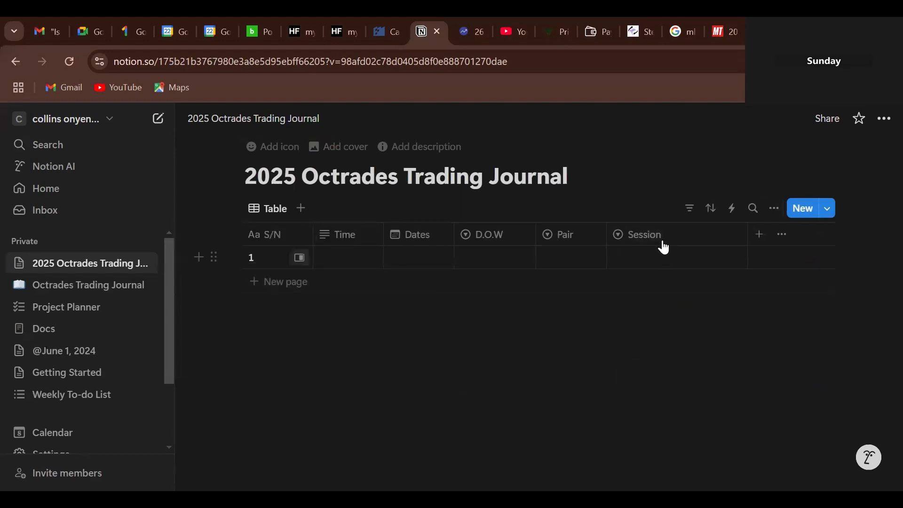
pyautogui.click(657, 260)
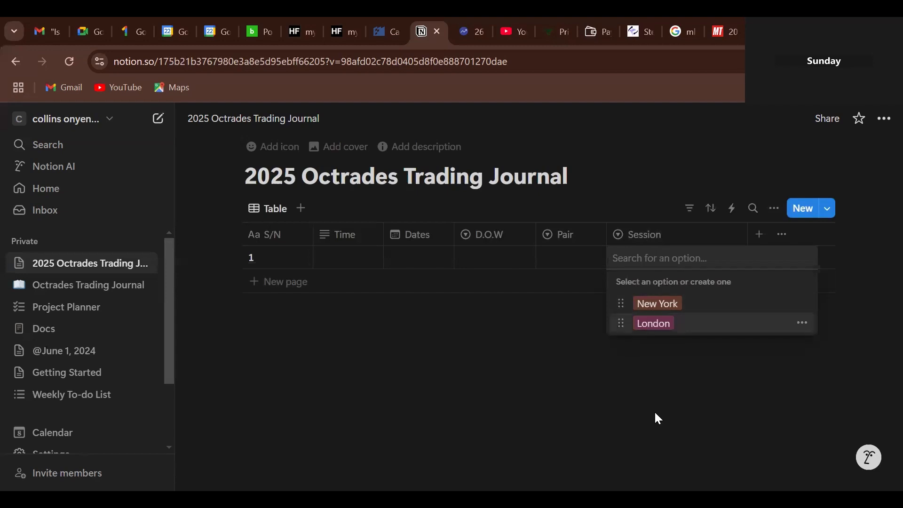
pyautogui.press('Escape')
pyautogui.moveTo(748, 233); pyautogui.dragTo(681, 251)
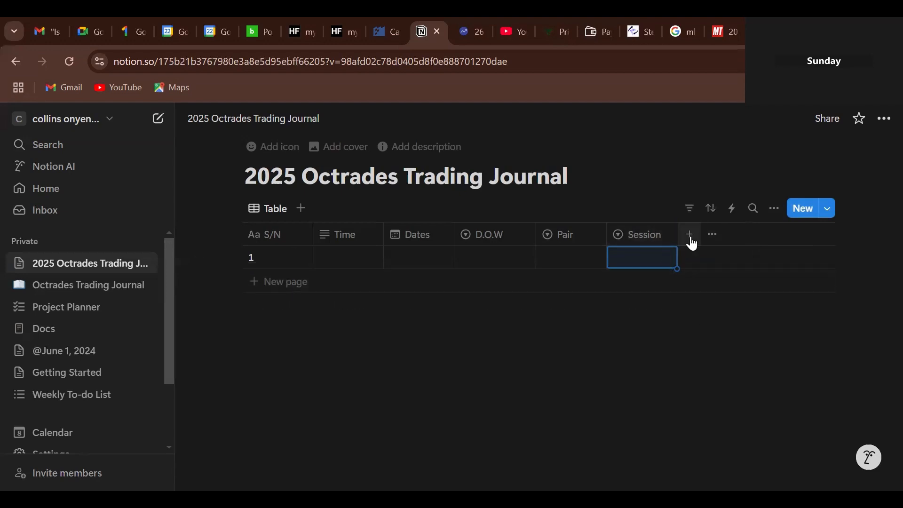
# - Create a 'Strategy' column and make it a Select property
pyautogui.click(690, 235)
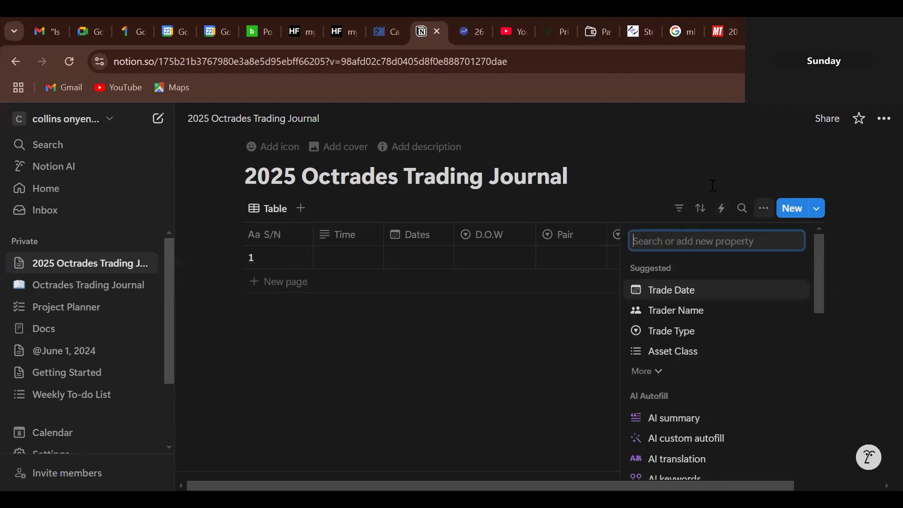
pyautogui.write('St')
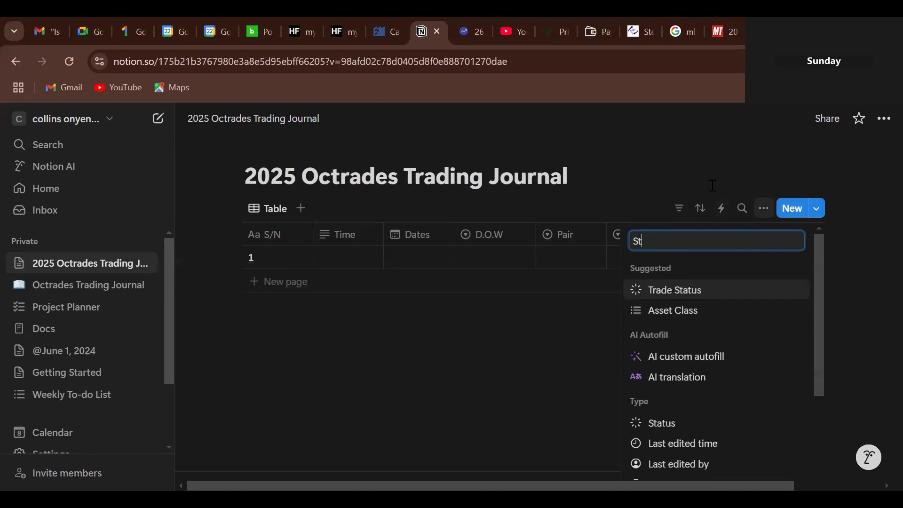
pyautogui.write('rag')
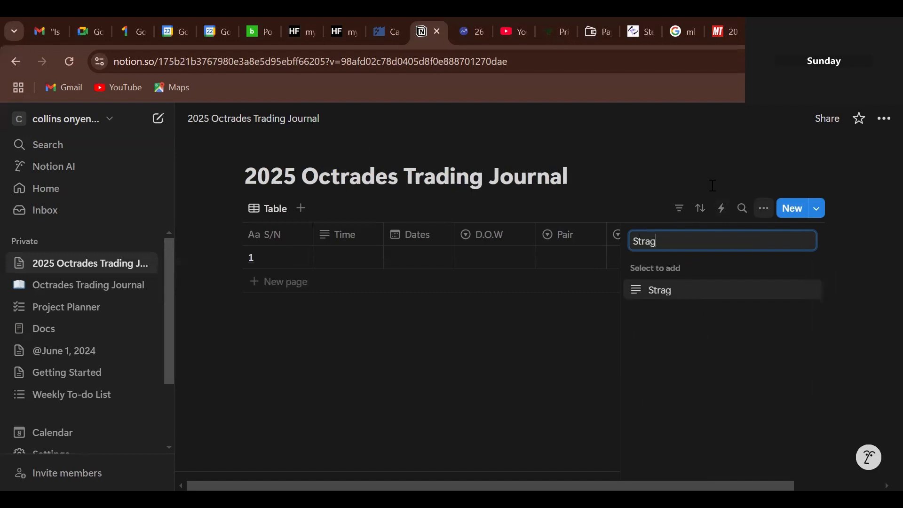
pyautogui.press('BackSpace')
pyautogui.write('tegy')
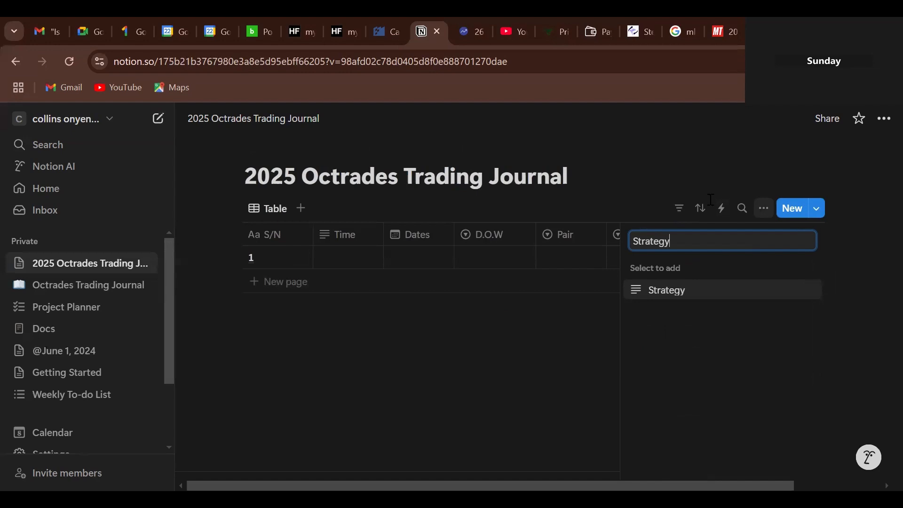
pyautogui.click(734, 294)
pyautogui.click(796, 299)
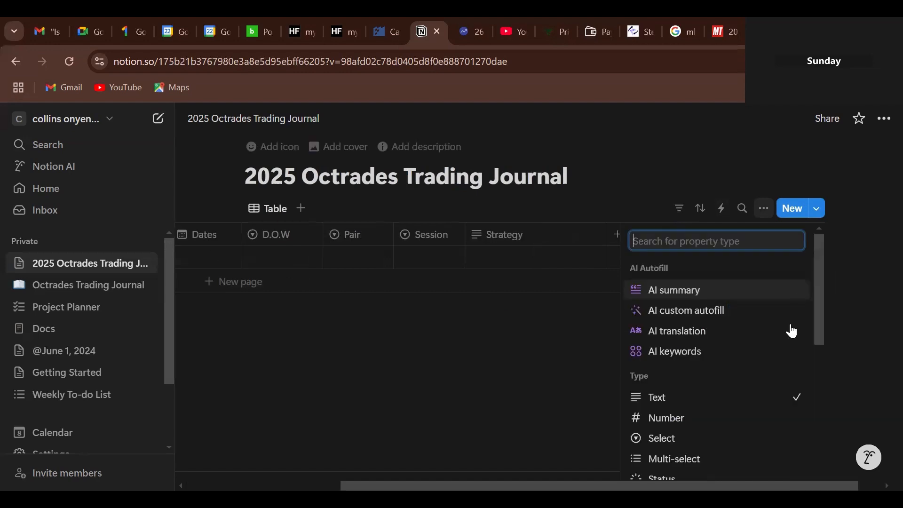
pyautogui.click(668, 437)
# - Add Breakout and Break n Retest as Strategy options
pyautogui.write('Bre')
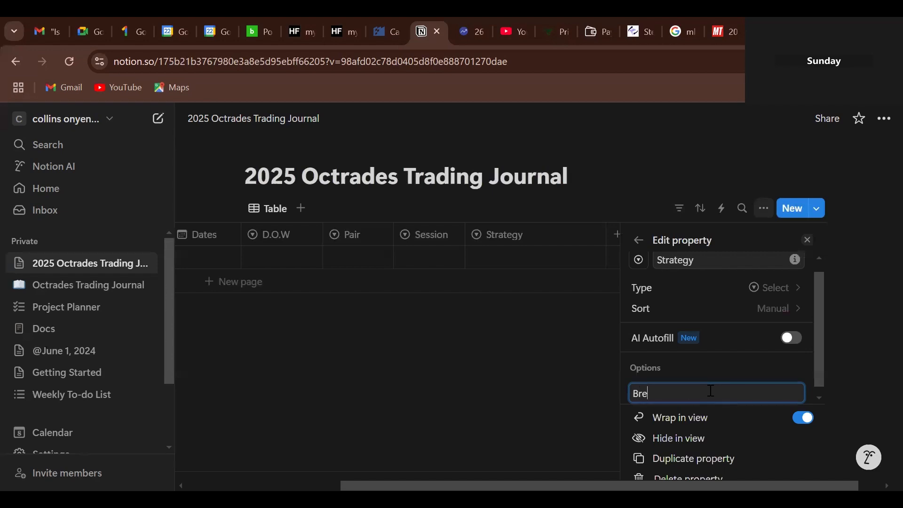
pyautogui.write('akout')
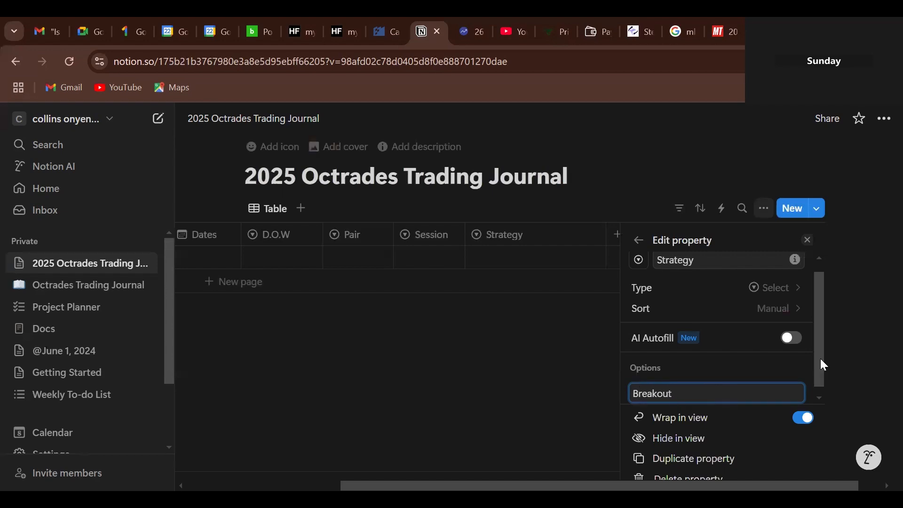
pyautogui.press('Return')
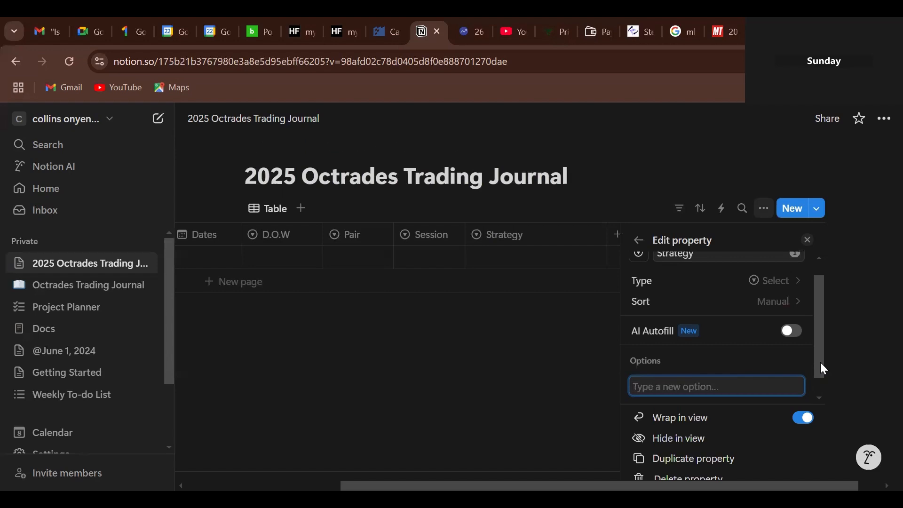
pyautogui.write('Break n Re')
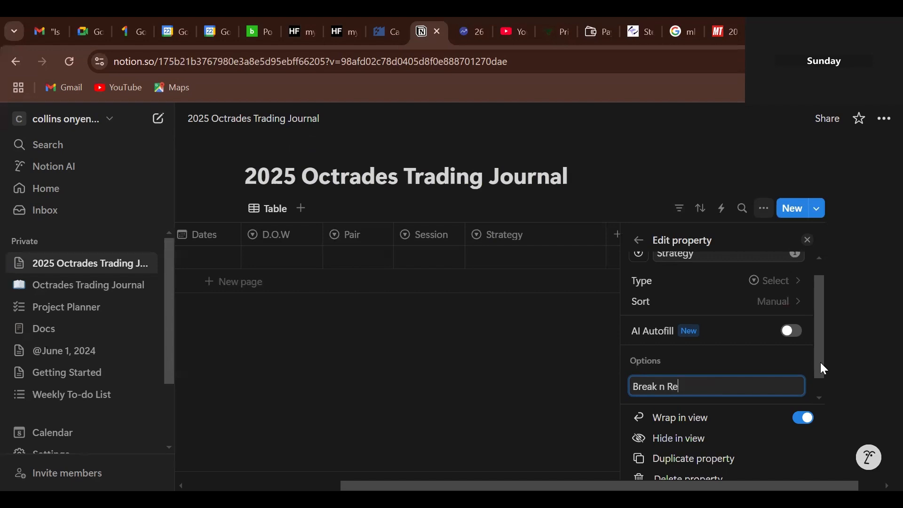
pyautogui.write('test')
pyautogui.press('Return')
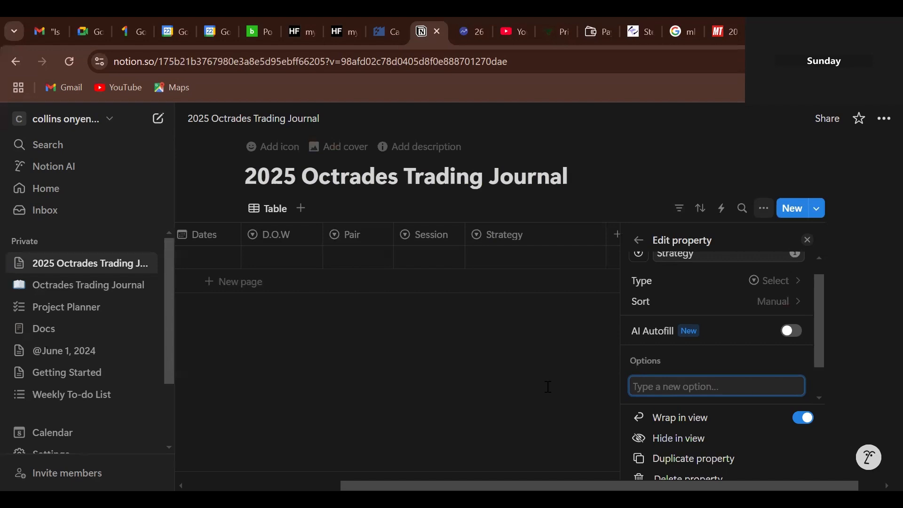
# - Check the Strategy options in row 1, then narrow the Strategy column
pyautogui.click(549, 386)
pyautogui.click(707, 254)
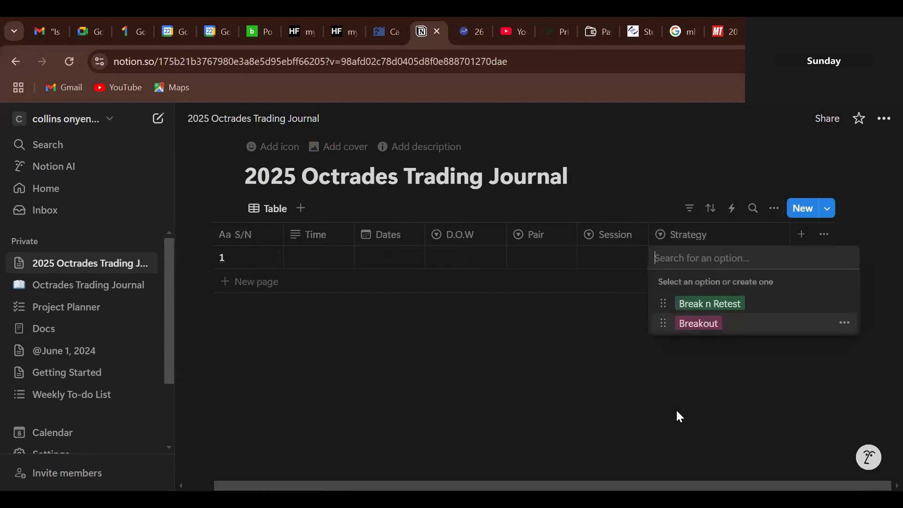
pyautogui.press('Escape')
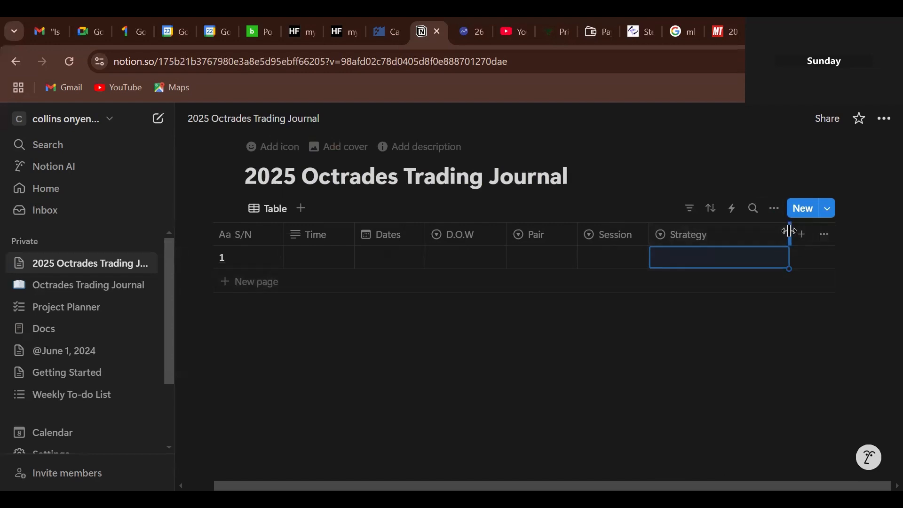
pyautogui.moveTo(790, 230); pyautogui.dragTo(728, 247)
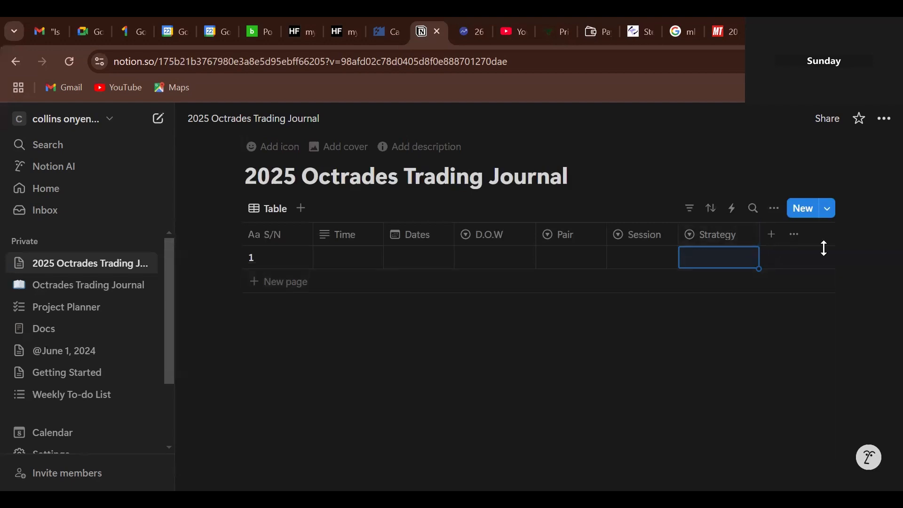
# - Create a 'Direction' column and make it a Select property
pyautogui.click(771, 235)
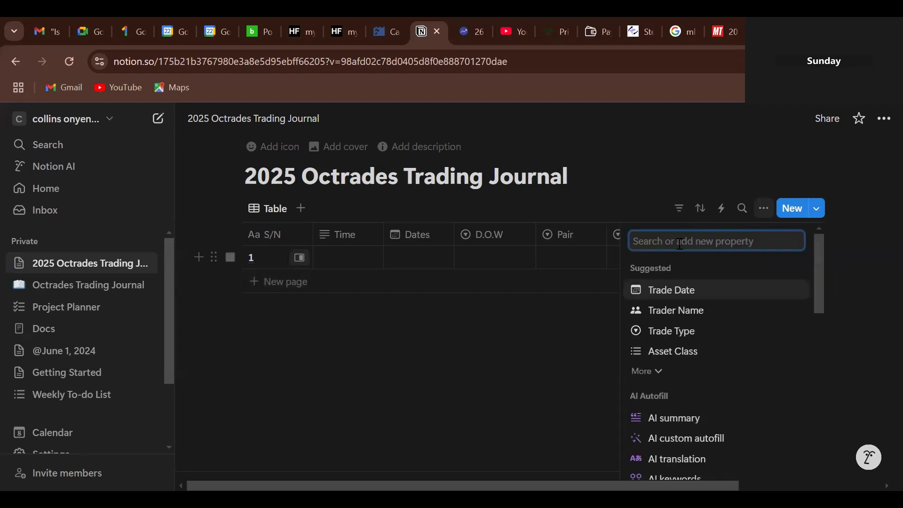
pyautogui.write('D')
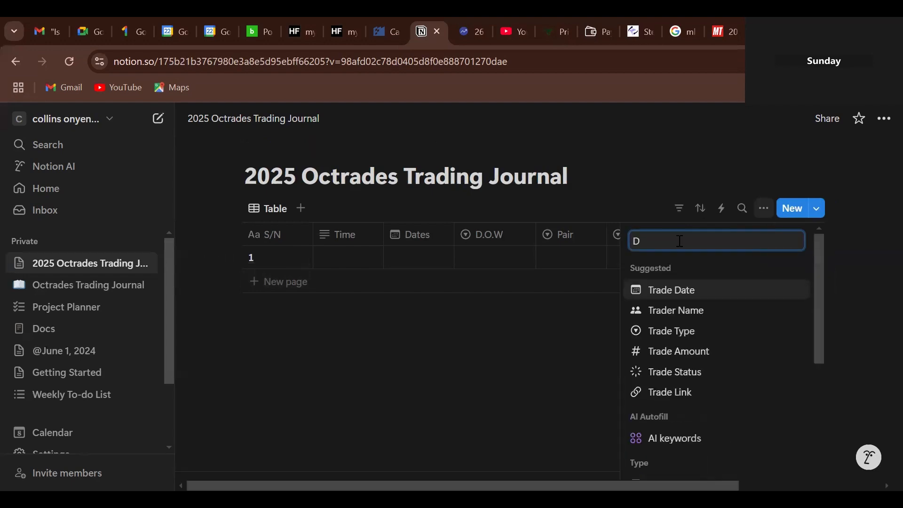
pyautogui.write('irecti')
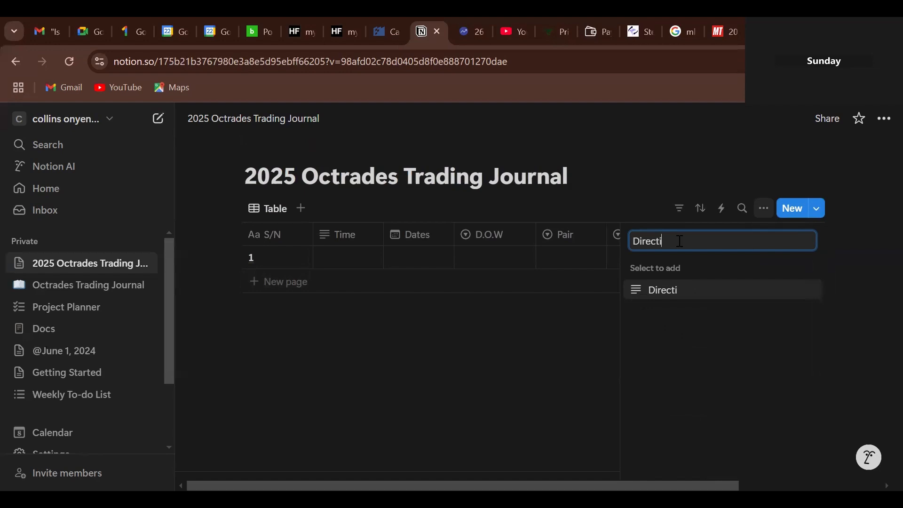
pyautogui.write('on')
pyautogui.click(661, 294)
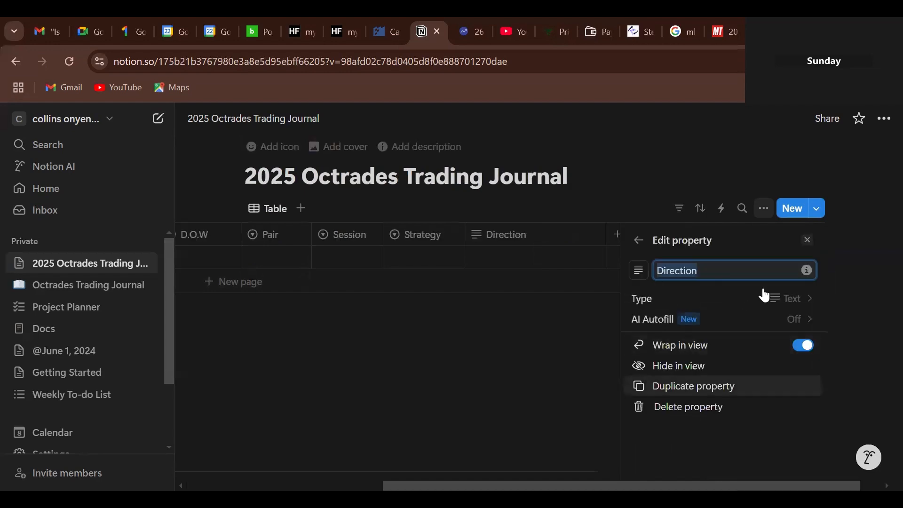
pyautogui.click(790, 297)
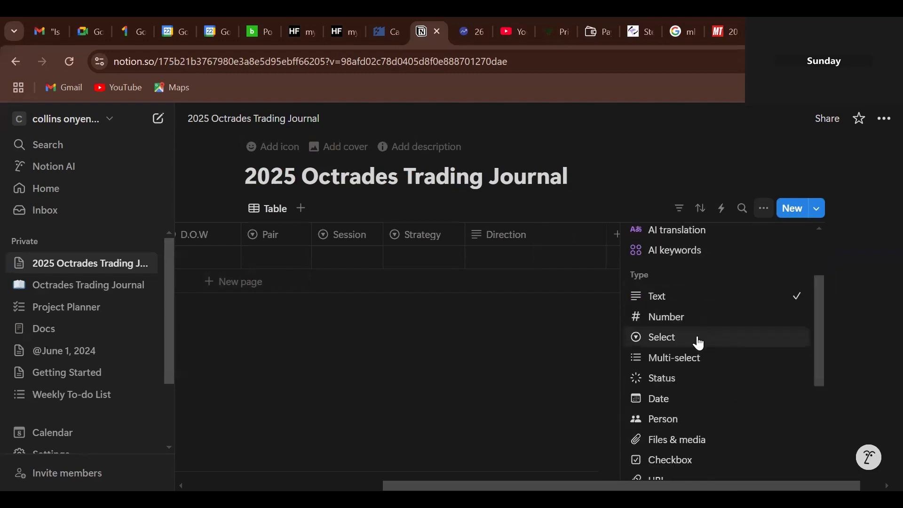
pyautogui.click(698, 343)
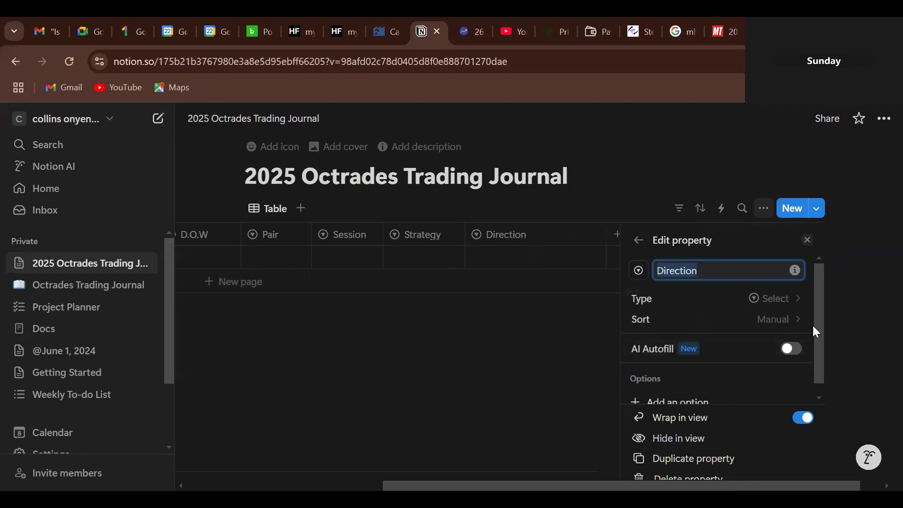
# - Add Long and Short as Direction options
pyautogui.scroll(-1, 819, 330)
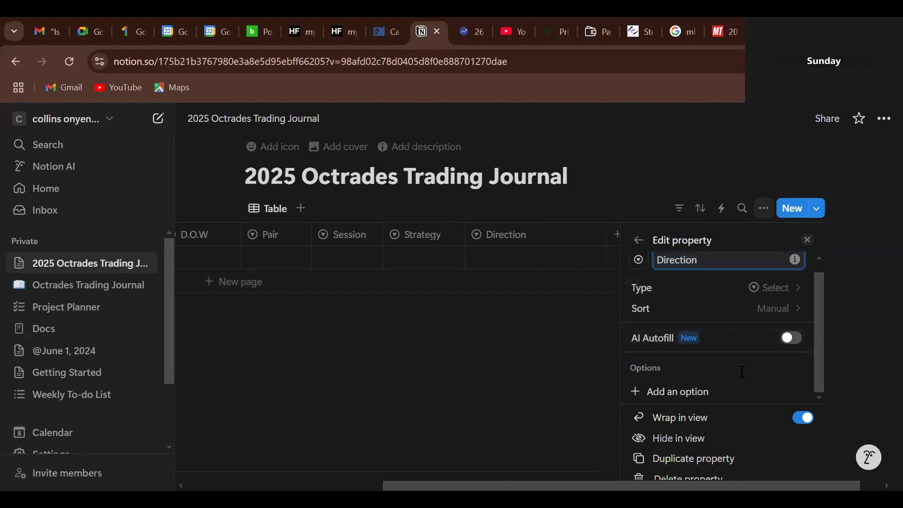
pyautogui.click(698, 393)
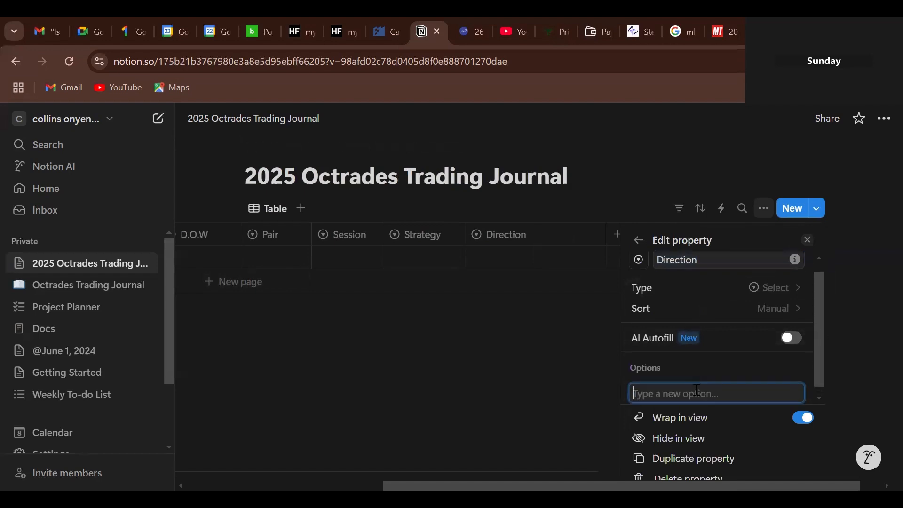
pyautogui.write('Long')
pyautogui.press('Return')
pyautogui.write('S')
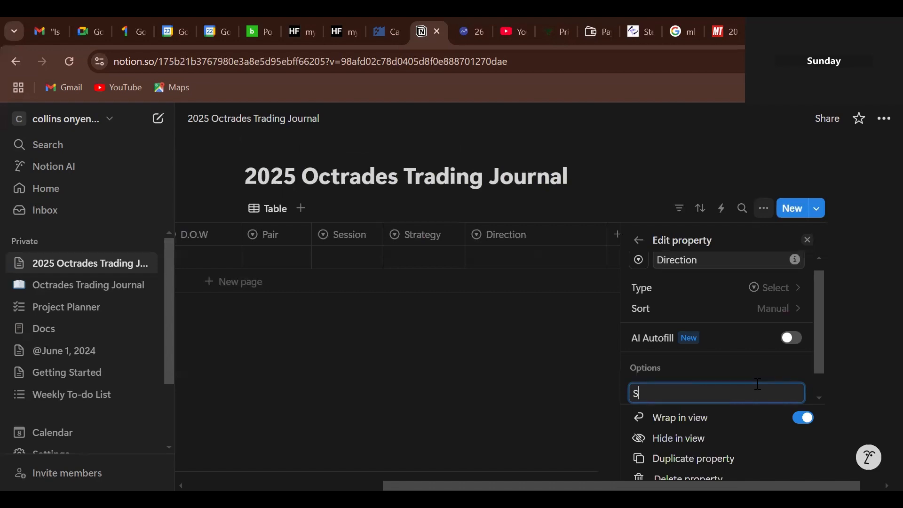
pyautogui.write('hort')
pyautogui.click(807, 239)
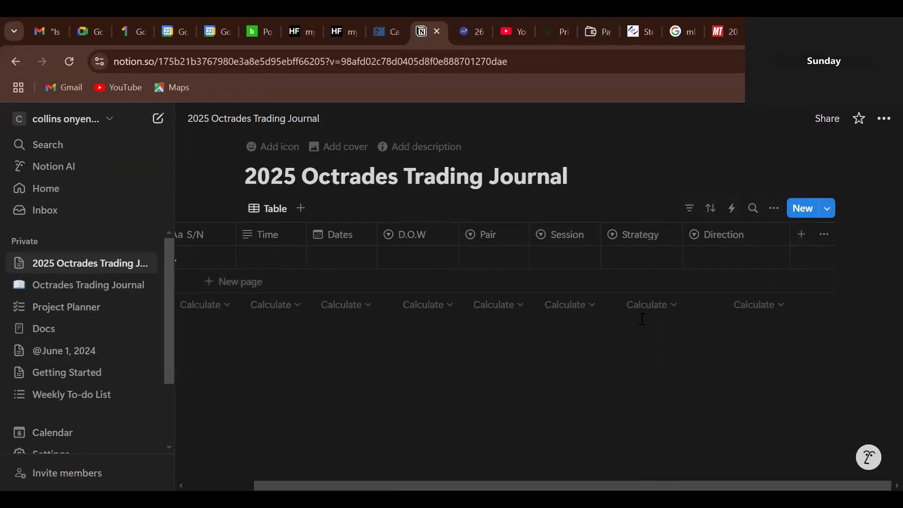
# - Add a 'Loss' column with the Checkbox property type
pyautogui.click(802, 238)
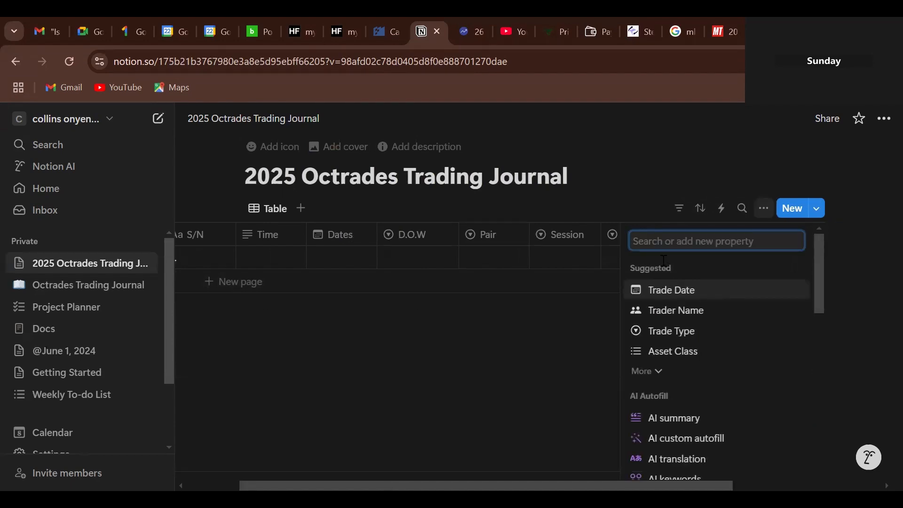
pyautogui.write('L')
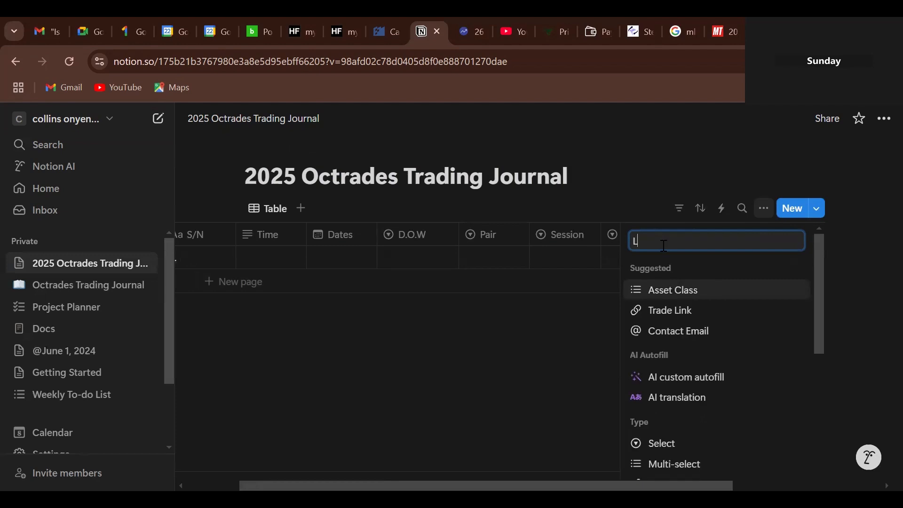
pyautogui.write('oss')
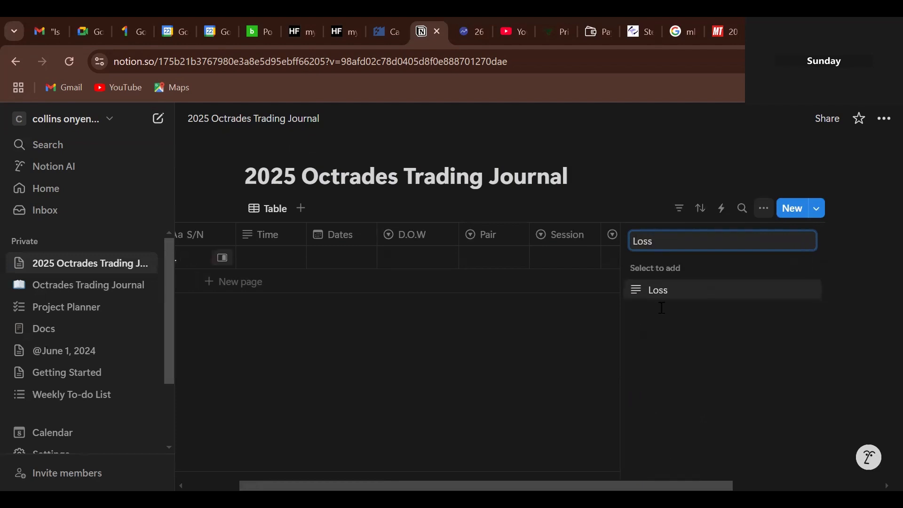
pyautogui.click(645, 299)
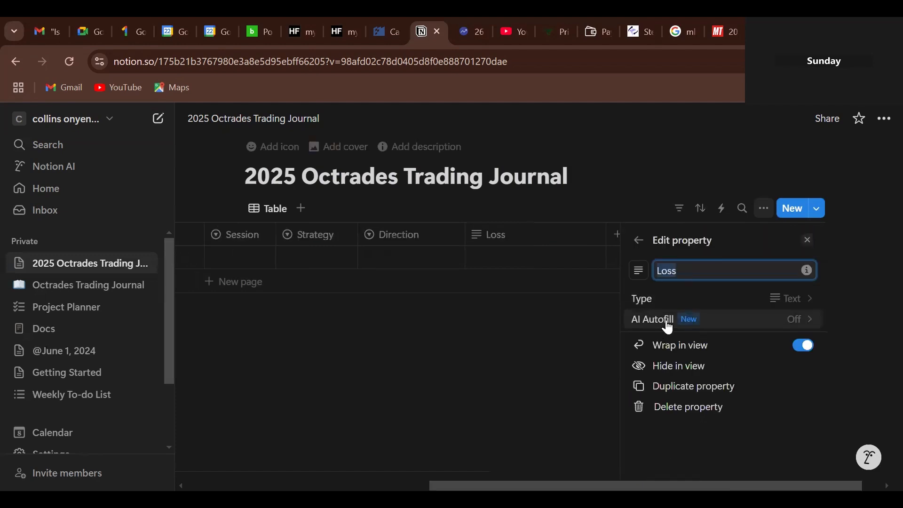
pyautogui.click(779, 300)
pyautogui.scroll(-4, 826, 337)
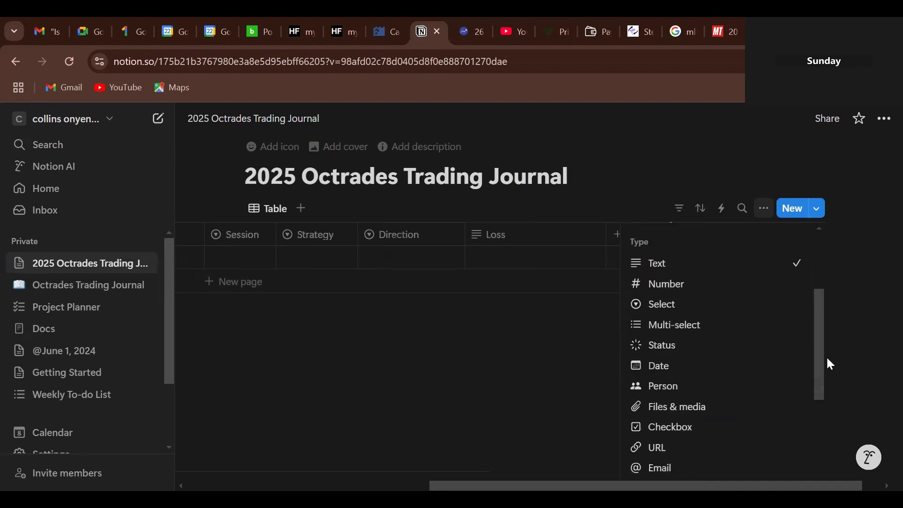
pyautogui.scroll(-2, 830, 391)
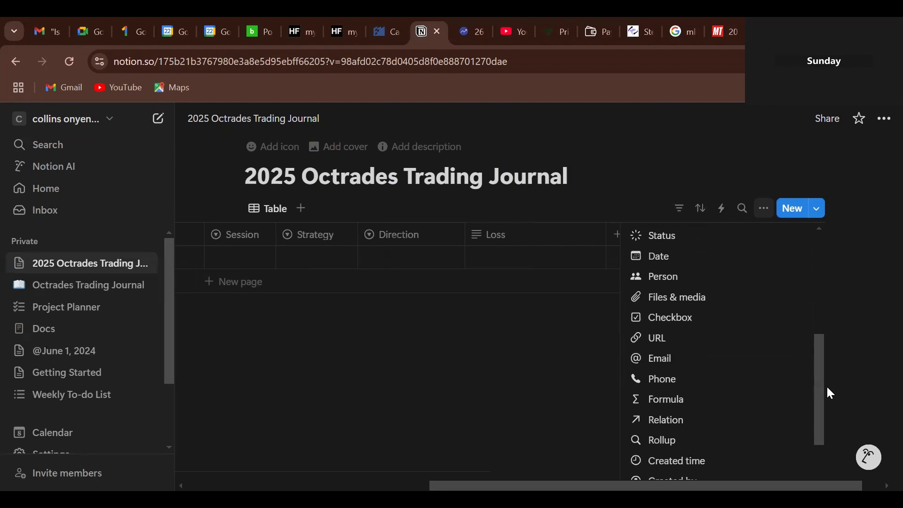
pyautogui.click(665, 321)
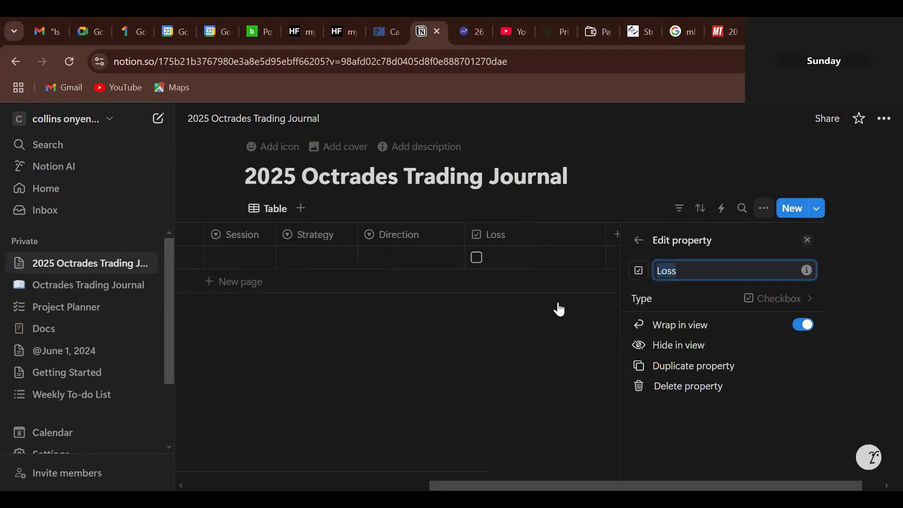
pyautogui.click(572, 375)
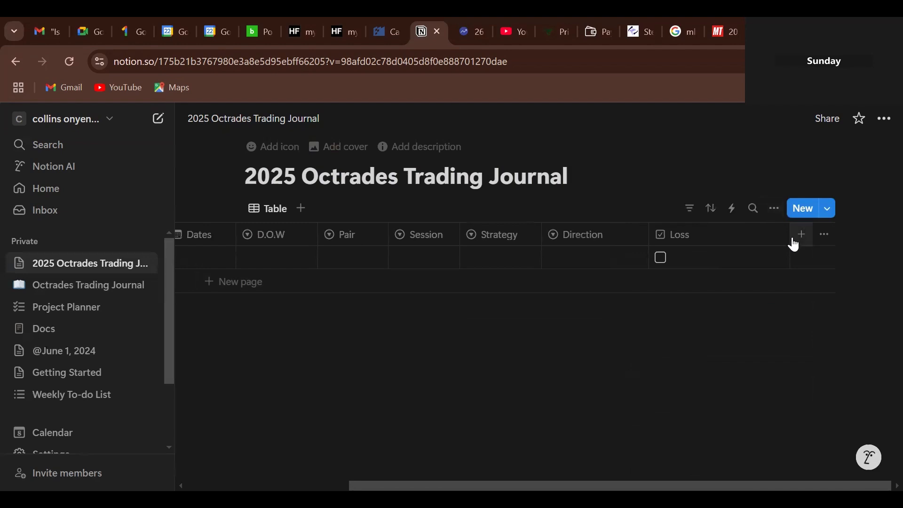
# - Test row 1's Loss checkbox by ticking and unticking it
pyautogui.hscroll(-3, 691, 258)
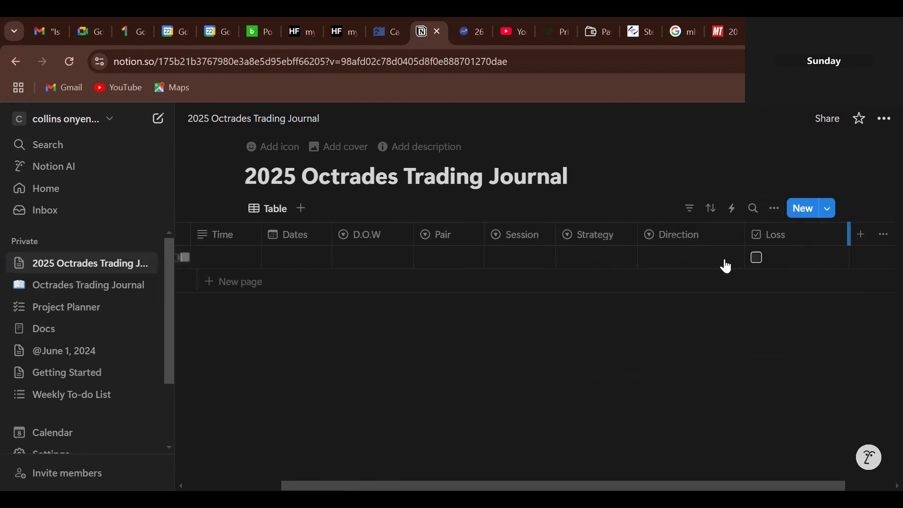
pyautogui.click(757, 258)
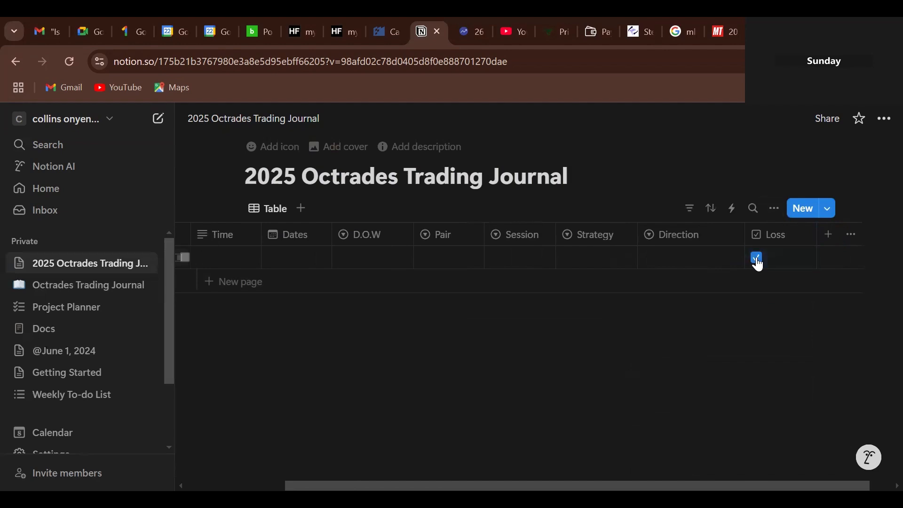
pyautogui.click(757, 258)
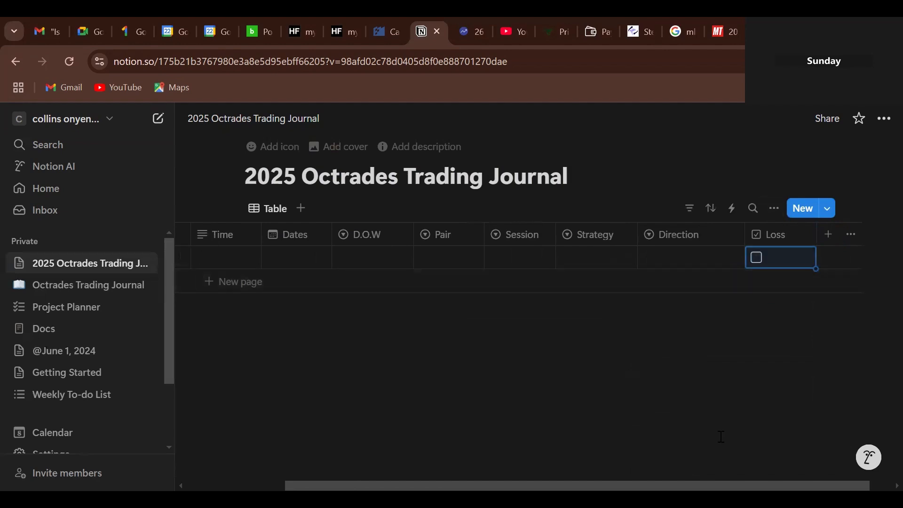
pyautogui.hscroll(1, 720, 435)
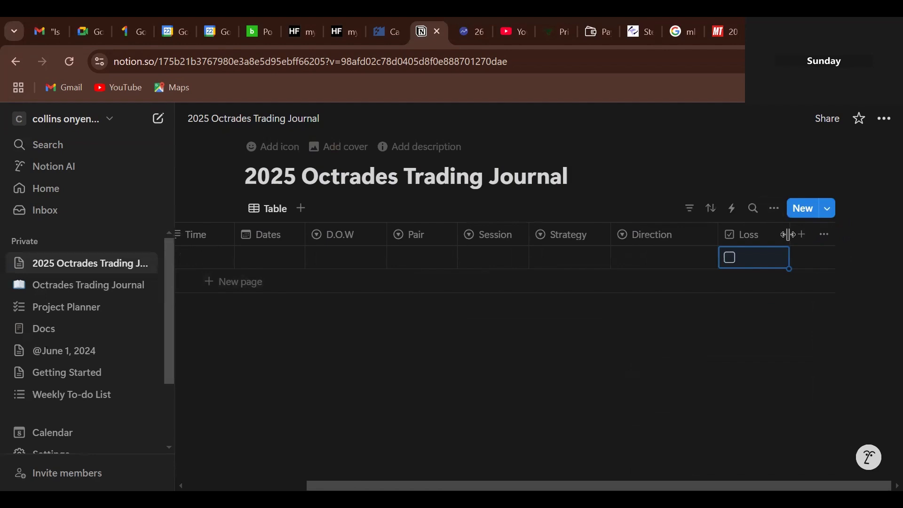
# - Narrow the Loss column and create a new column named RedSTP after it
pyautogui.moveTo(789, 234); pyautogui.dragTo(776, 241)
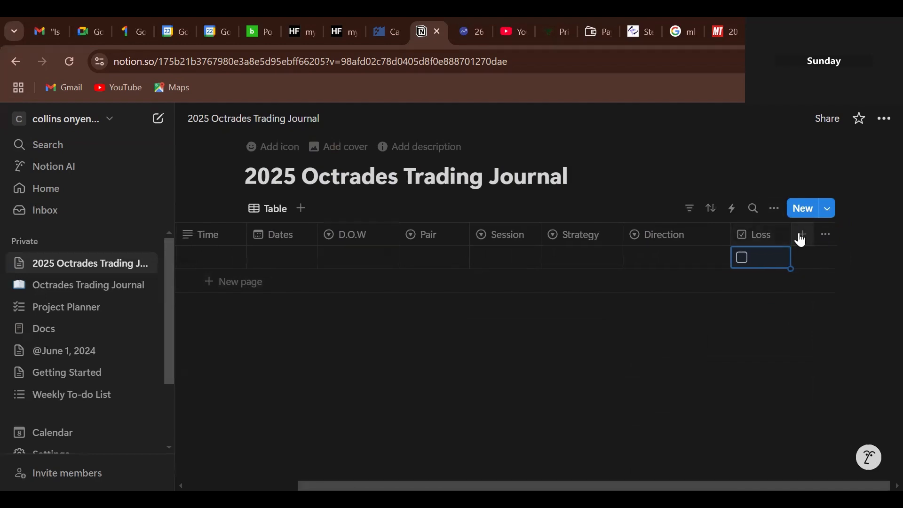
pyautogui.click(801, 238)
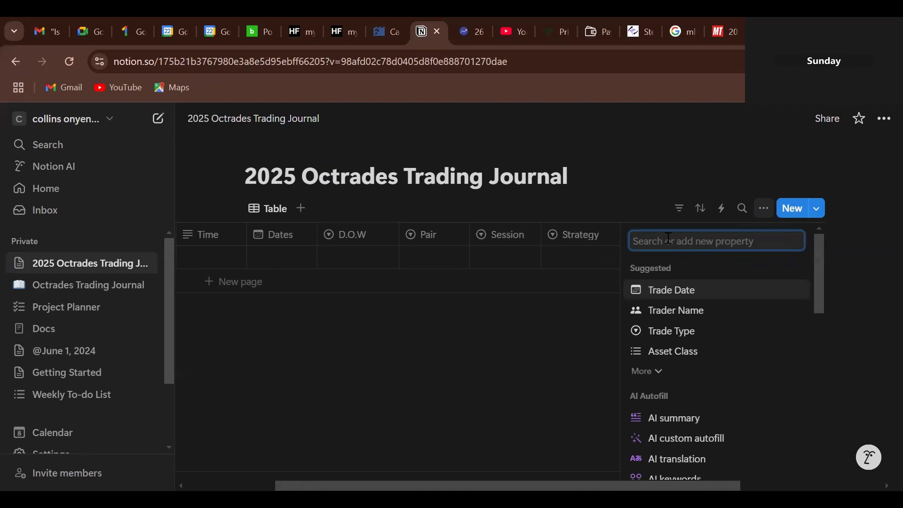
pyautogui.write('R')
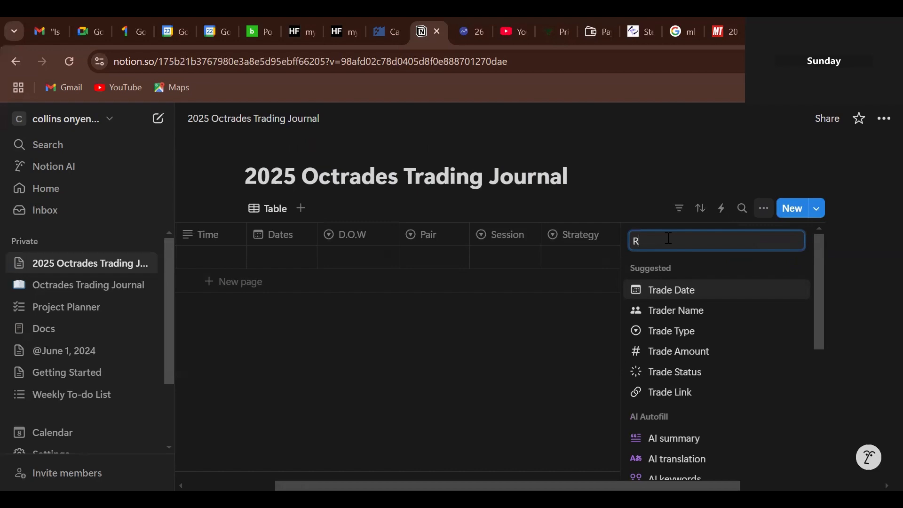
pyautogui.write('ed')
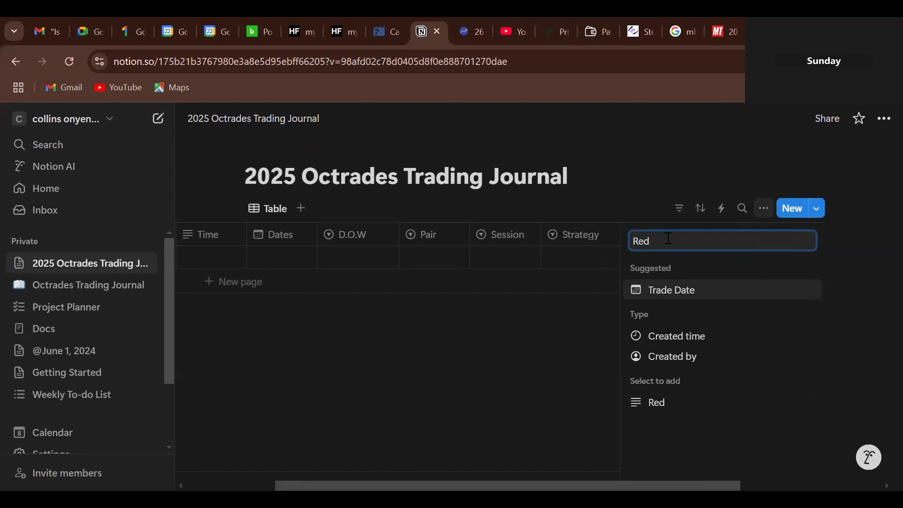
pyautogui.write('STP')
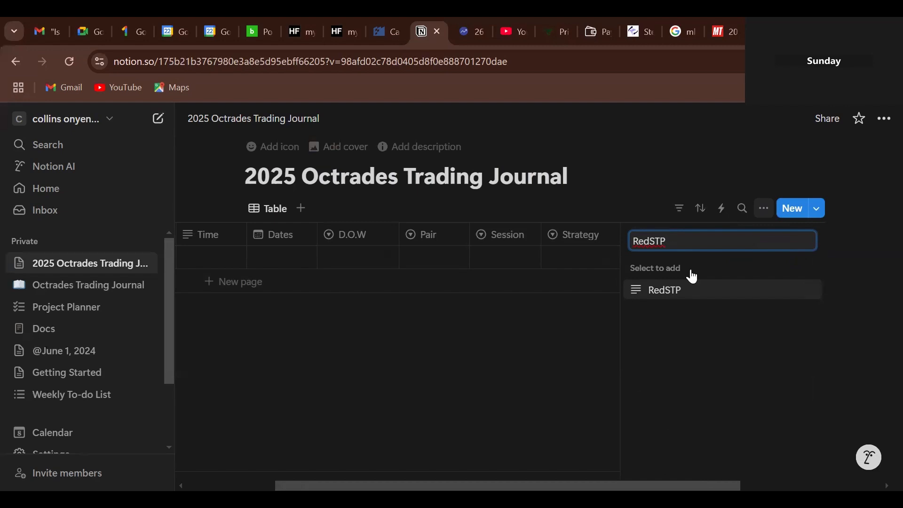
pyautogui.click(645, 294)
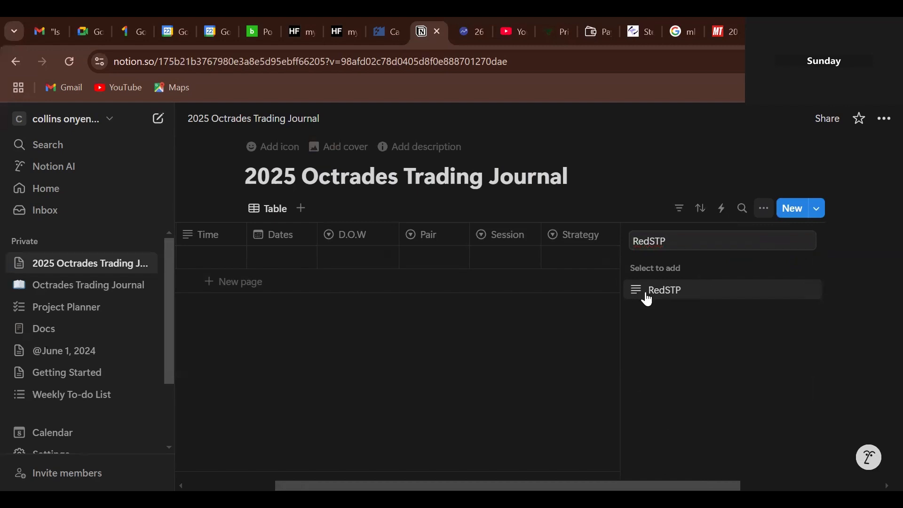
# - Set the RedSTP column's type to Checkbox
pyautogui.click(794, 300)
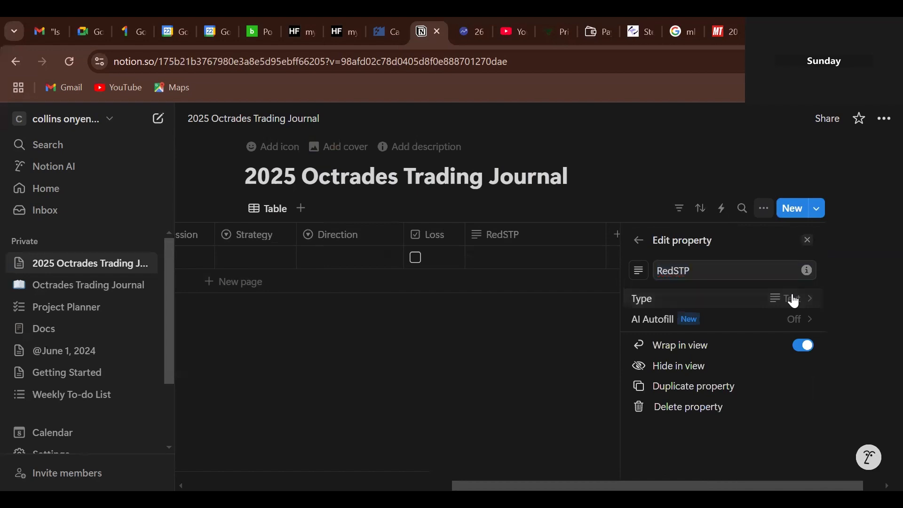
pyautogui.moveTo(820, 290); pyautogui.dragTo(826, 354)
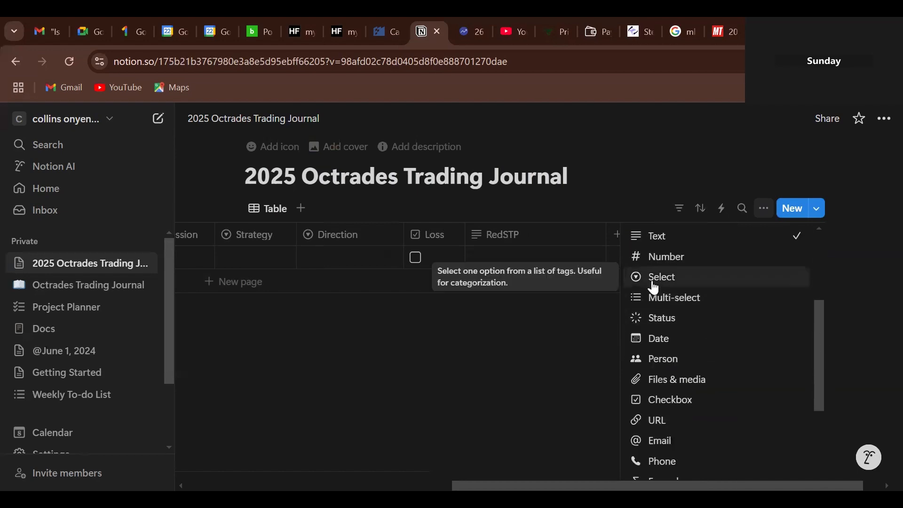
pyautogui.click(660, 399)
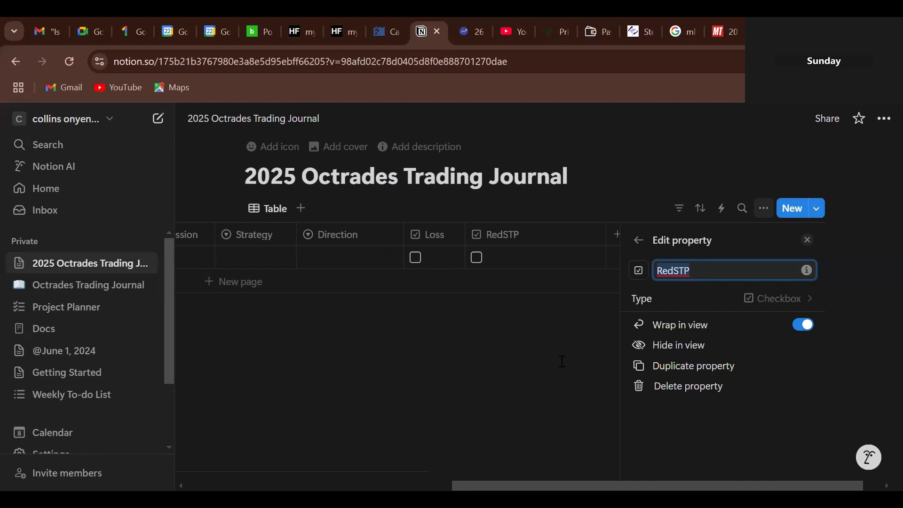
pyautogui.click(562, 361)
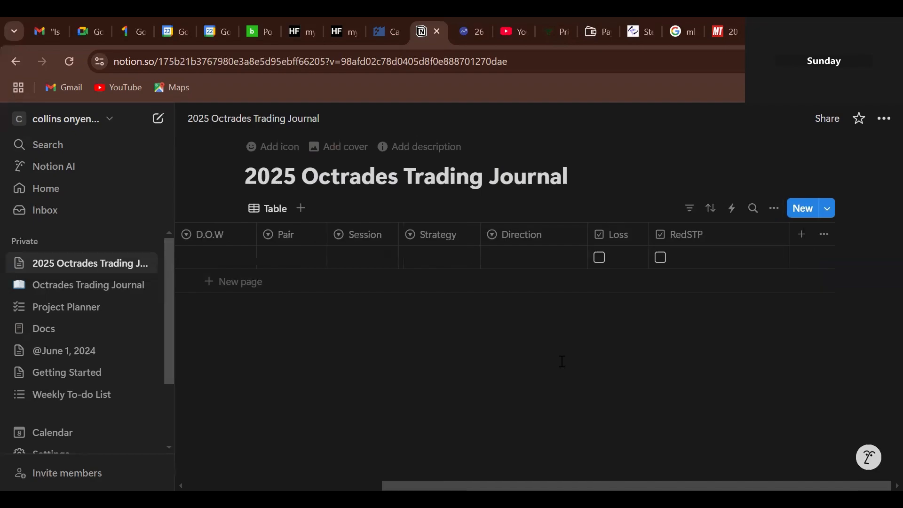
# - Create a checkbox column named B.E following RedSTP
pyautogui.hscroll(-2, 795, 238)
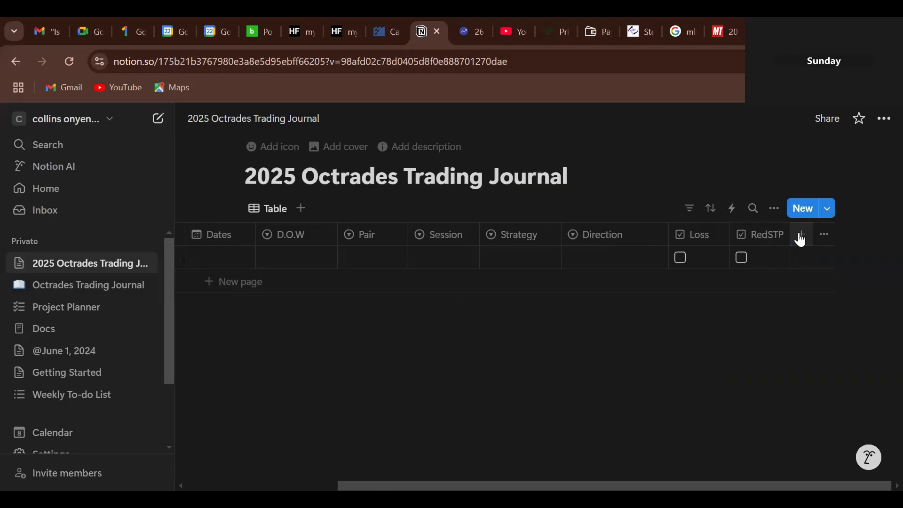
pyautogui.click(800, 237)
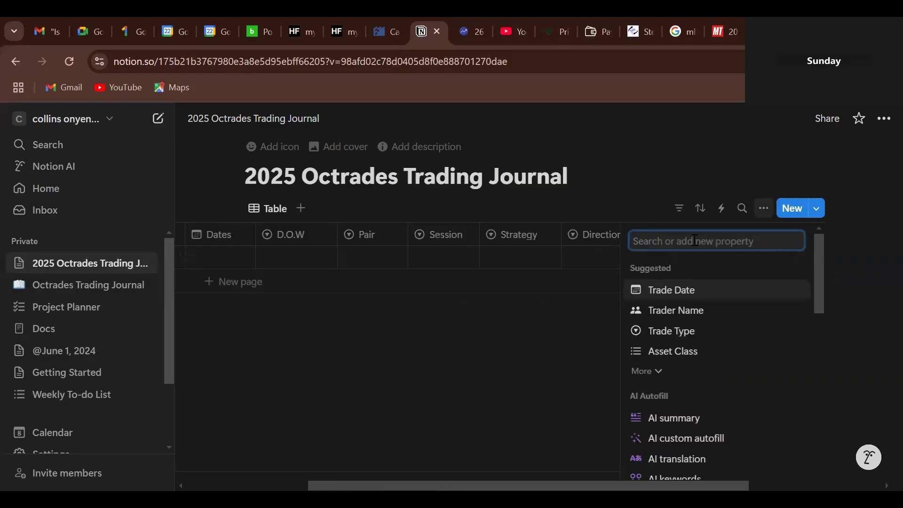
pyautogui.write('B')
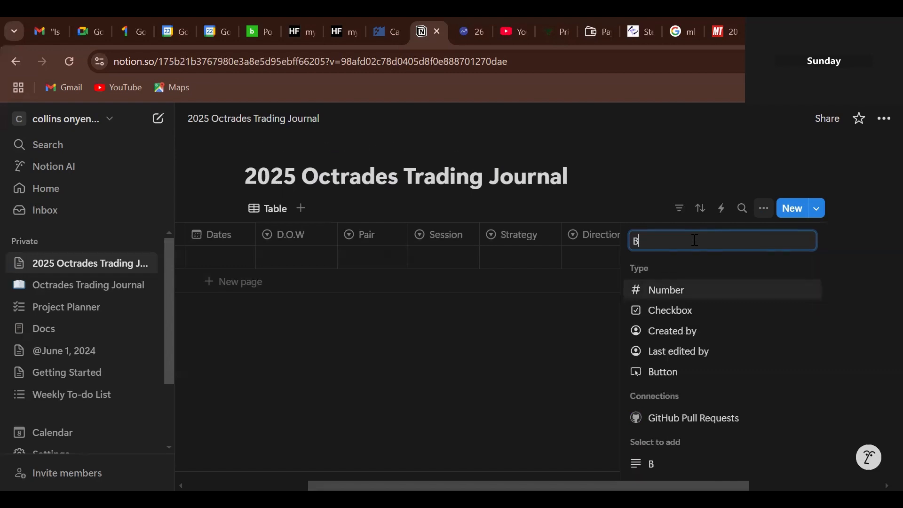
pyautogui.write('E')
pyautogui.press('BackSpace')
pyautogui.write('.E')
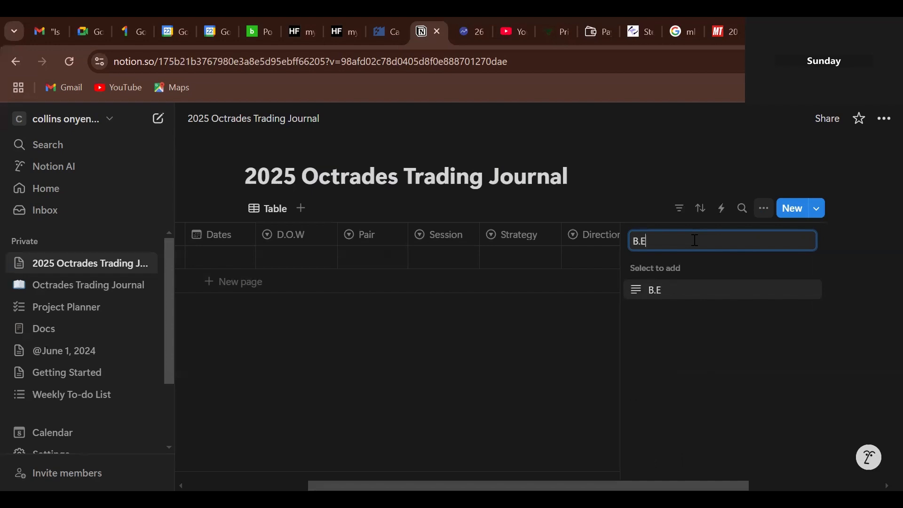
pyautogui.click(642, 294)
pyautogui.click(801, 306)
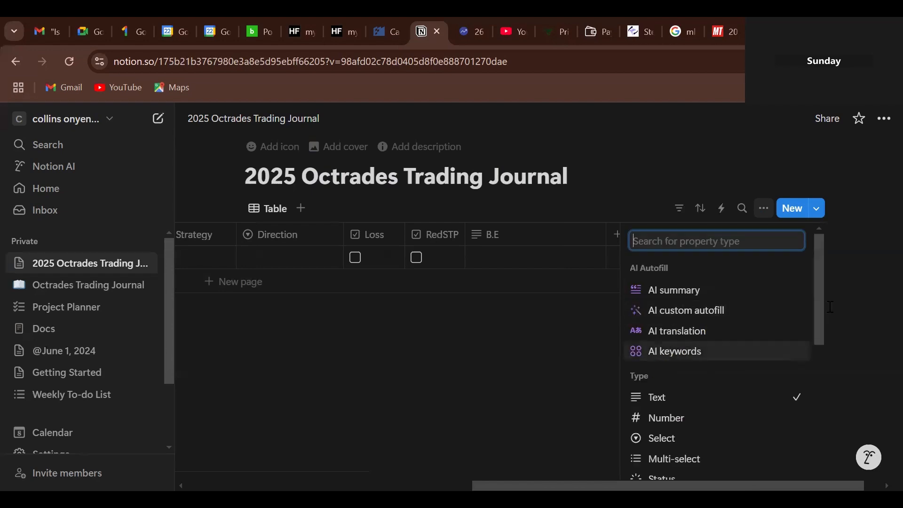
pyautogui.scroll(-3, 822, 366)
pyautogui.scroll(-1, 821, 384)
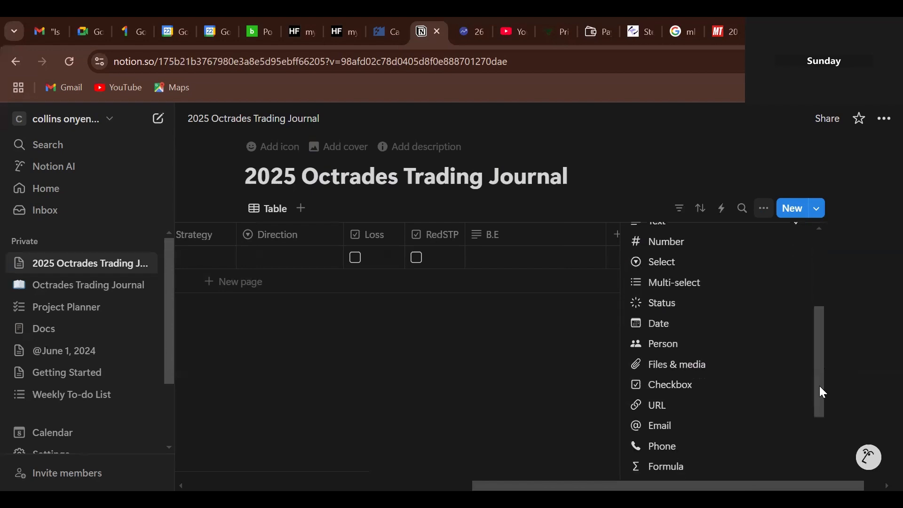
pyautogui.click(665, 389)
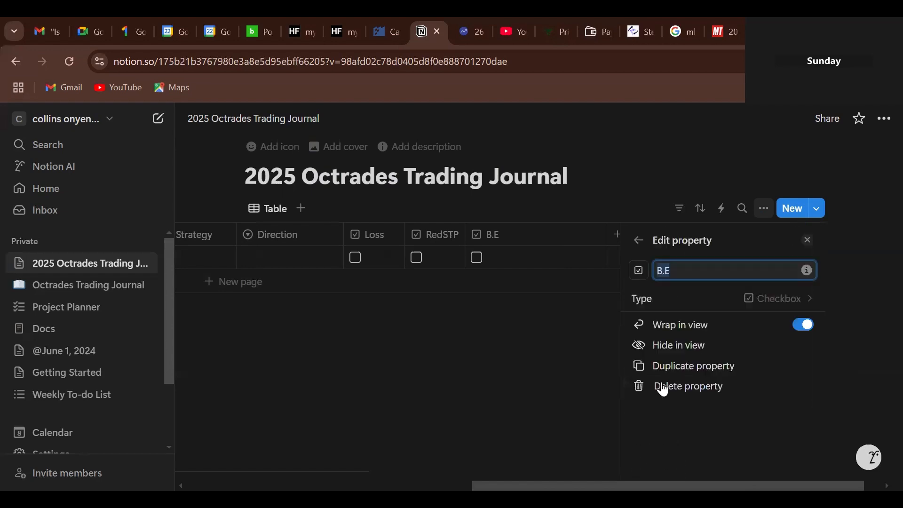
pyautogui.click(602, 313)
# - Create a new column named Wins after B.E
pyautogui.click(798, 235)
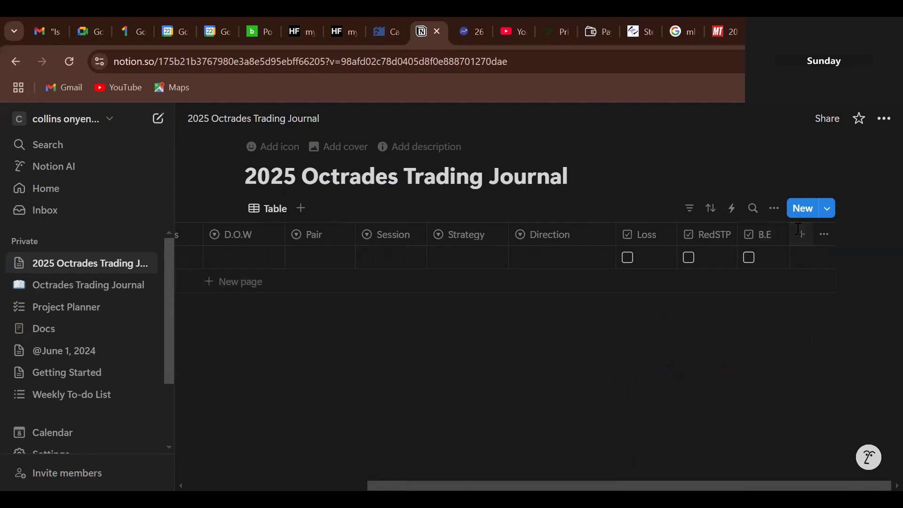
pyautogui.write('W')
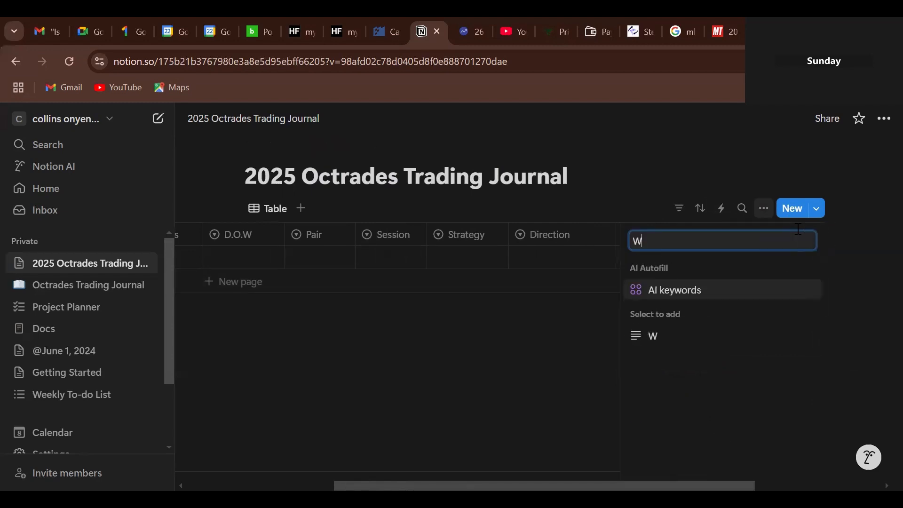
pyautogui.write('in')
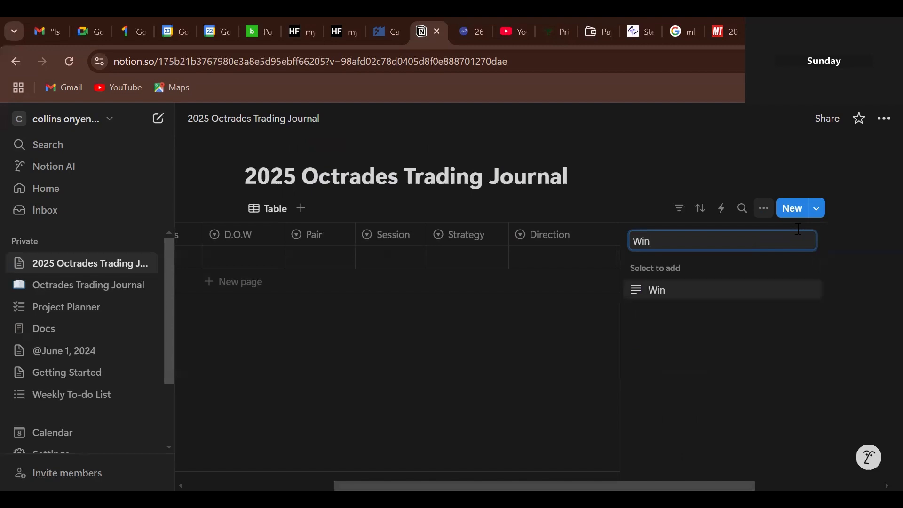
pyautogui.write('s')
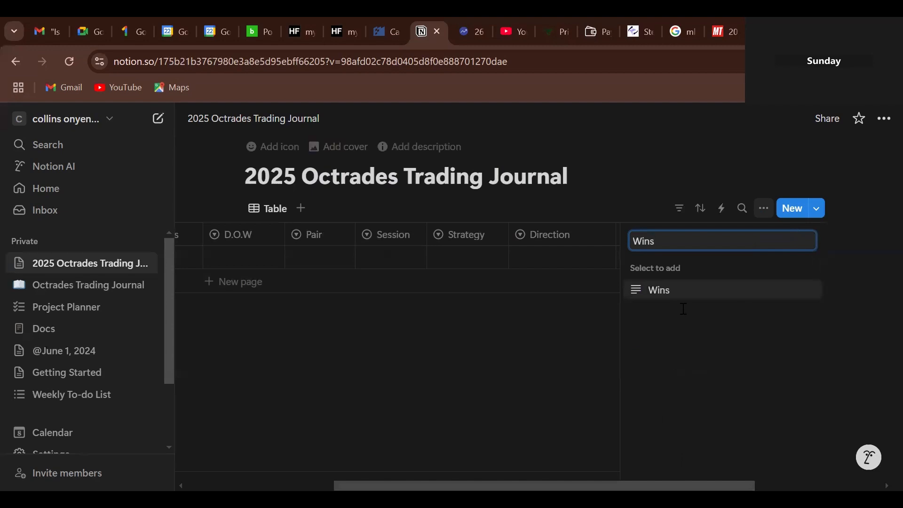
pyautogui.click(634, 297)
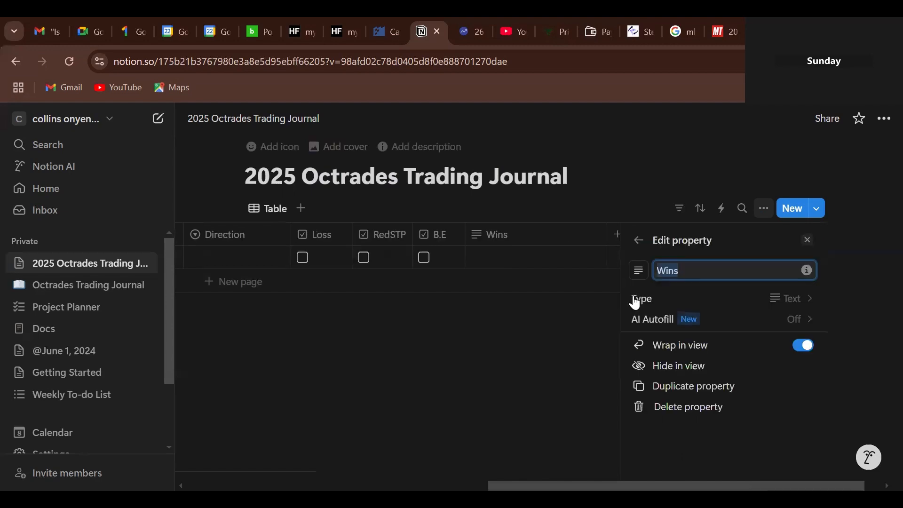
# - Make Wins a checkbox column and narrow its width
pyautogui.click(804, 301)
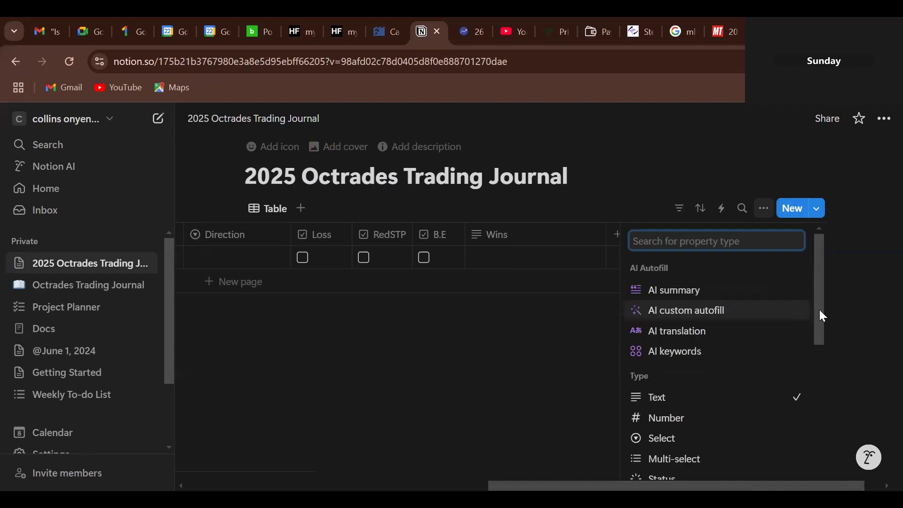
pyautogui.moveTo(820, 310); pyautogui.dragTo(822, 387)
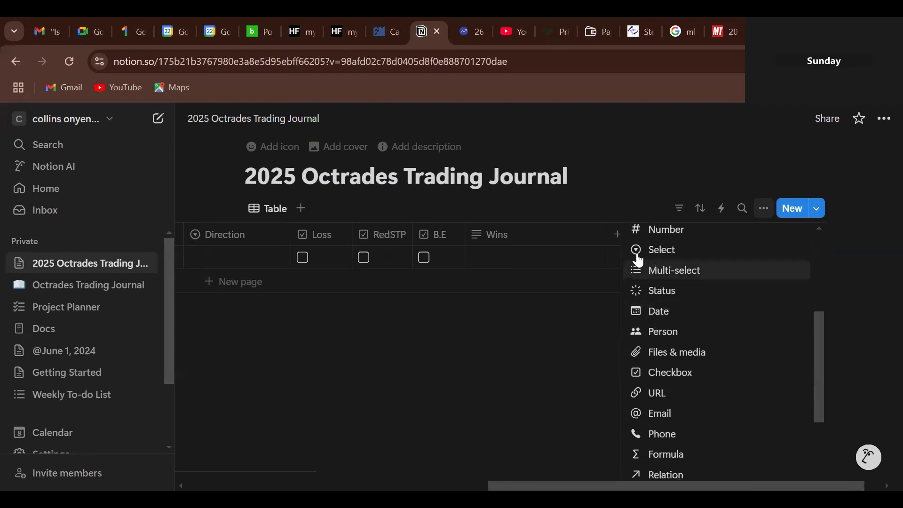
pyautogui.click(665, 373)
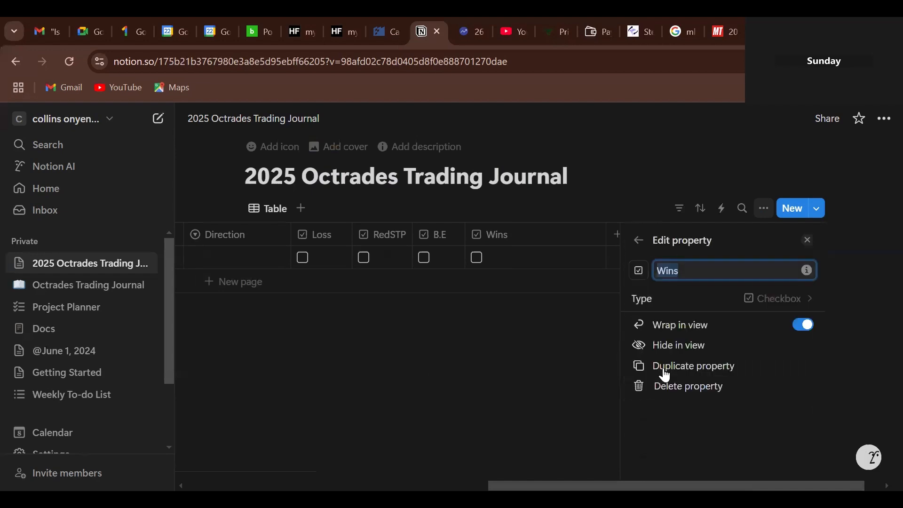
pyautogui.click(617, 337)
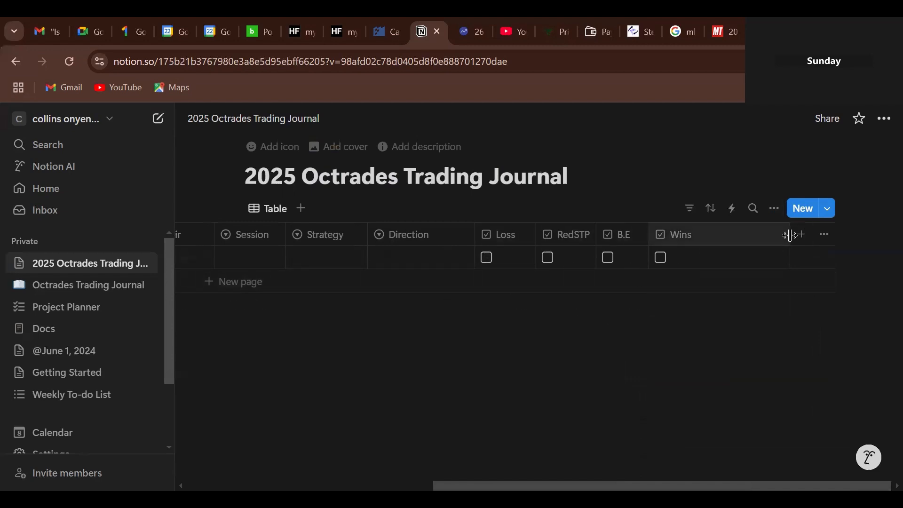
pyautogui.moveTo(790, 233); pyautogui.dragTo(731, 252)
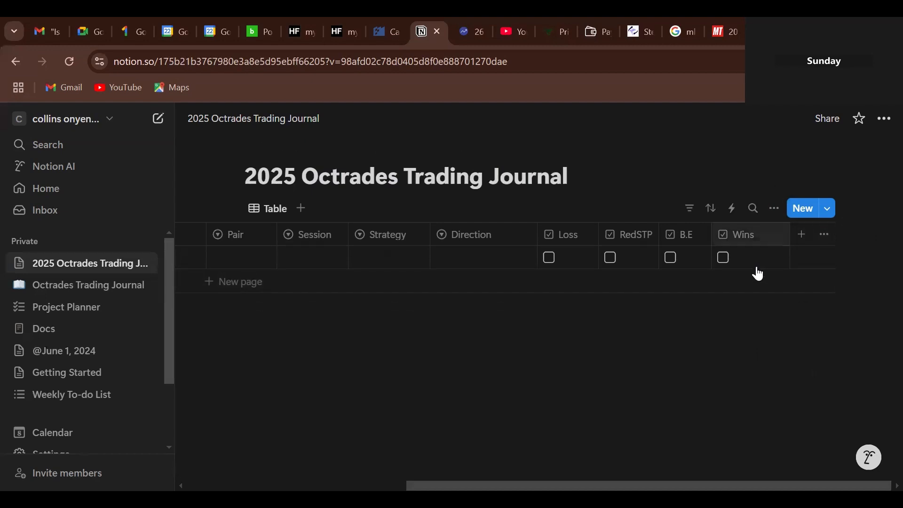
# - Create an RR column of type Number after Wins
pyautogui.click(800, 239)
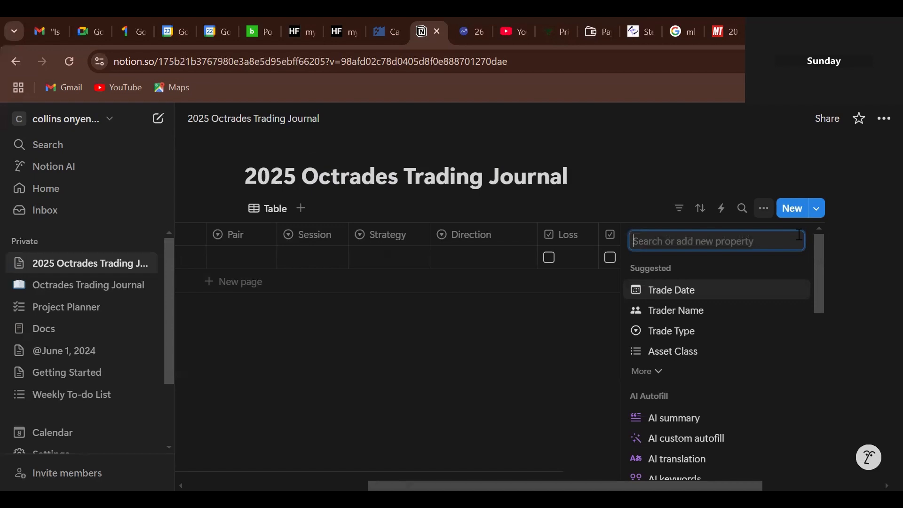
pyautogui.write('RR')
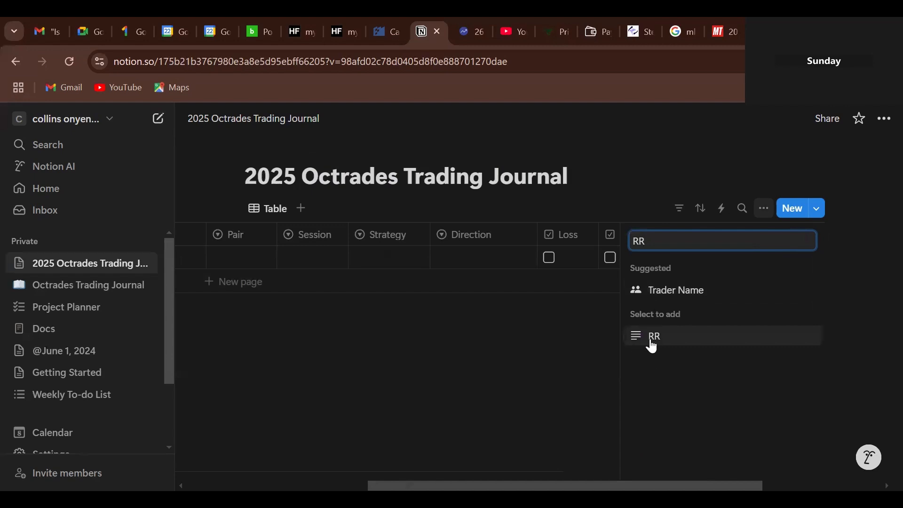
pyautogui.click(671, 341)
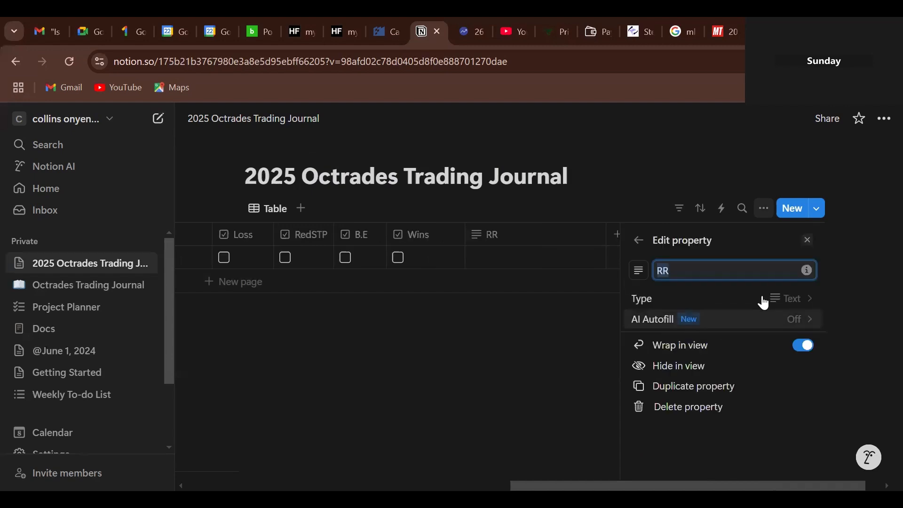
pyautogui.click(796, 299)
pyautogui.click(798, 304)
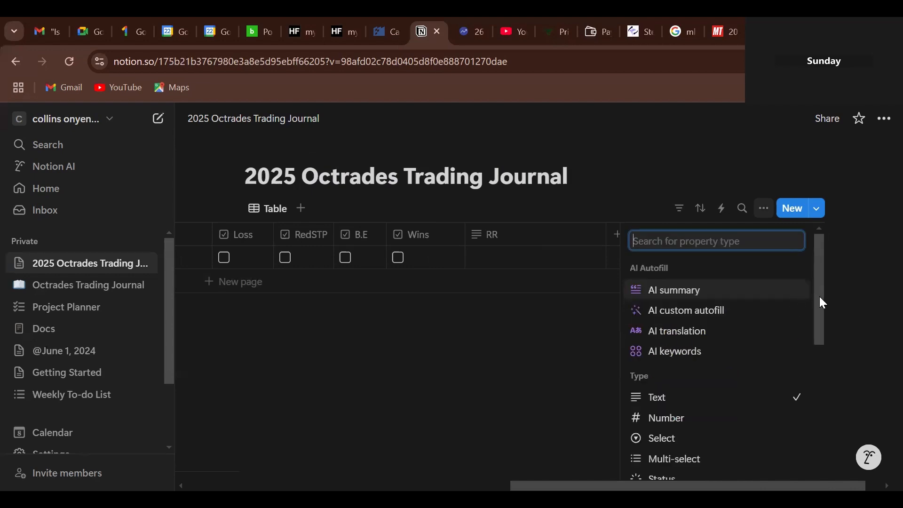
pyautogui.scroll(-2, 821, 323)
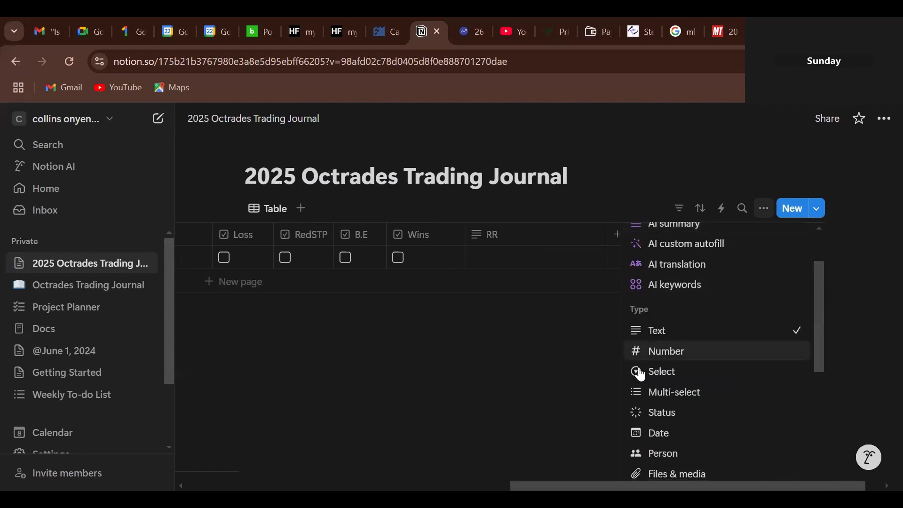
pyautogui.click(673, 357)
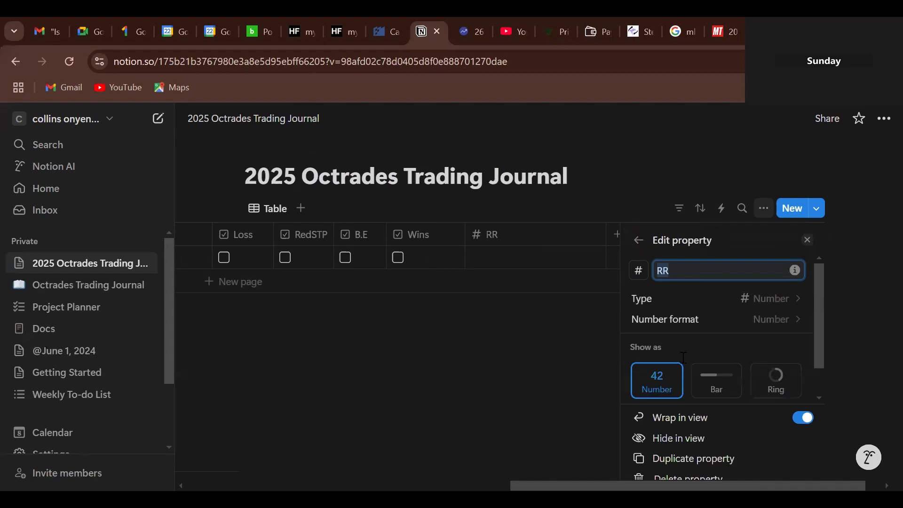
pyautogui.click(584, 365)
# - Enter 2.5 as the first trade's RR and narrow the RR column
pyautogui.click(666, 257)
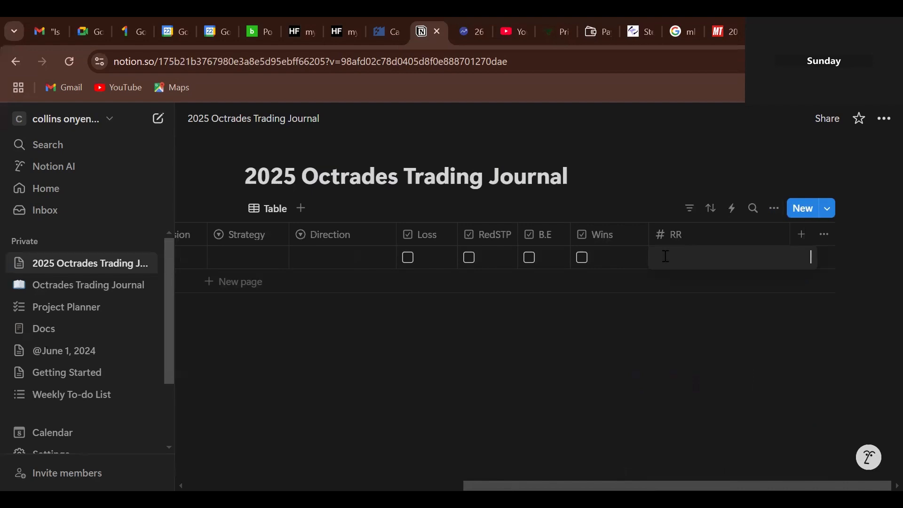
pyautogui.write('2.5')
pyautogui.press('Escape')
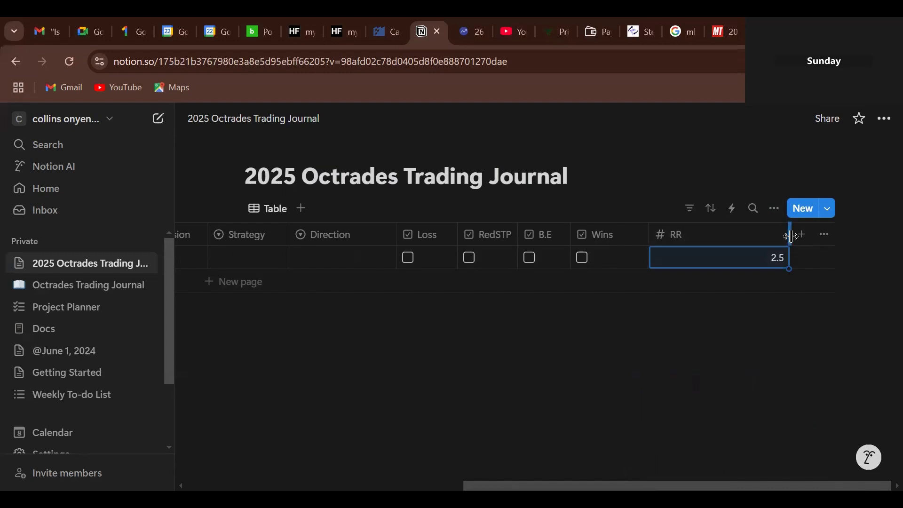
pyautogui.moveTo(790, 236); pyautogui.dragTo(713, 256)
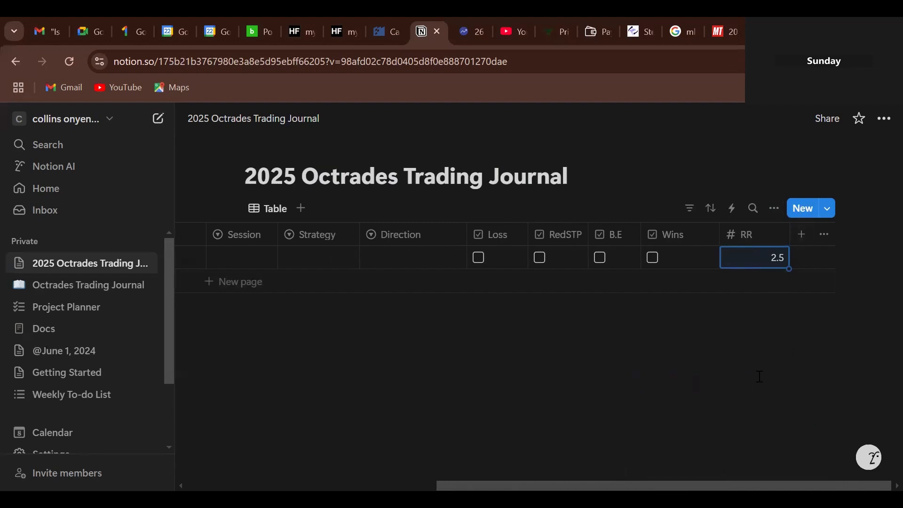
pyautogui.click(740, 403)
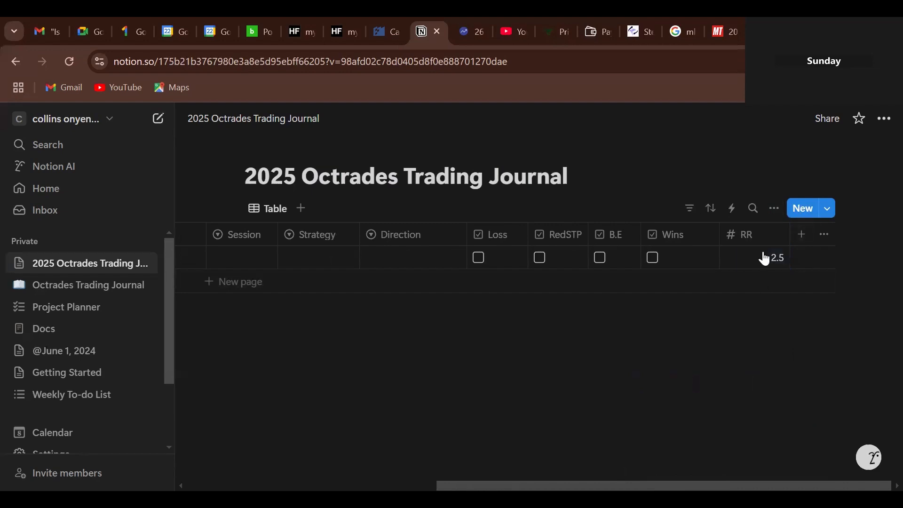
# - Reopen the add-property list after dismissing it once without adding anything
pyautogui.click(801, 238)
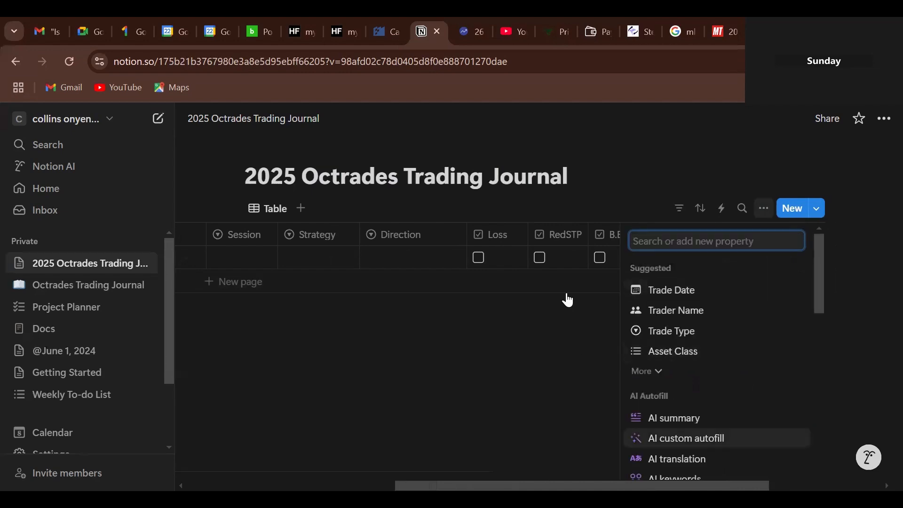
pyautogui.click(558, 369)
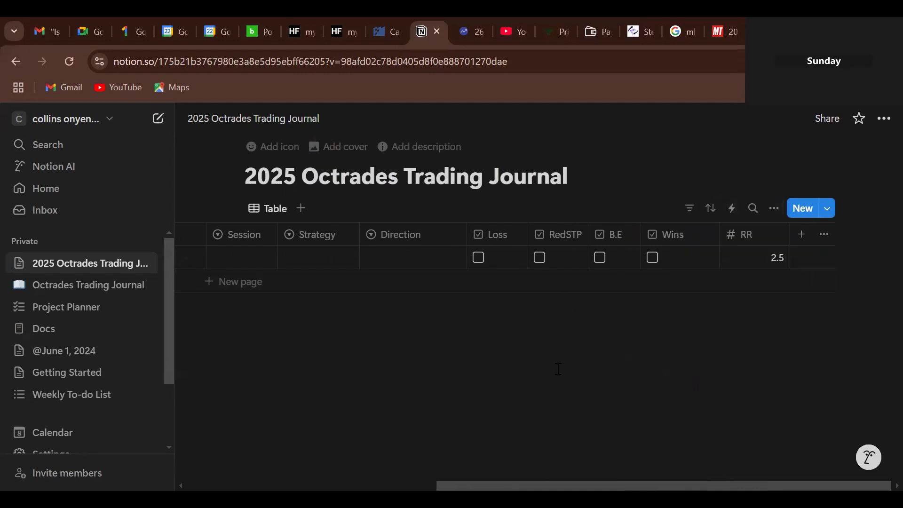
pyautogui.click(802, 241)
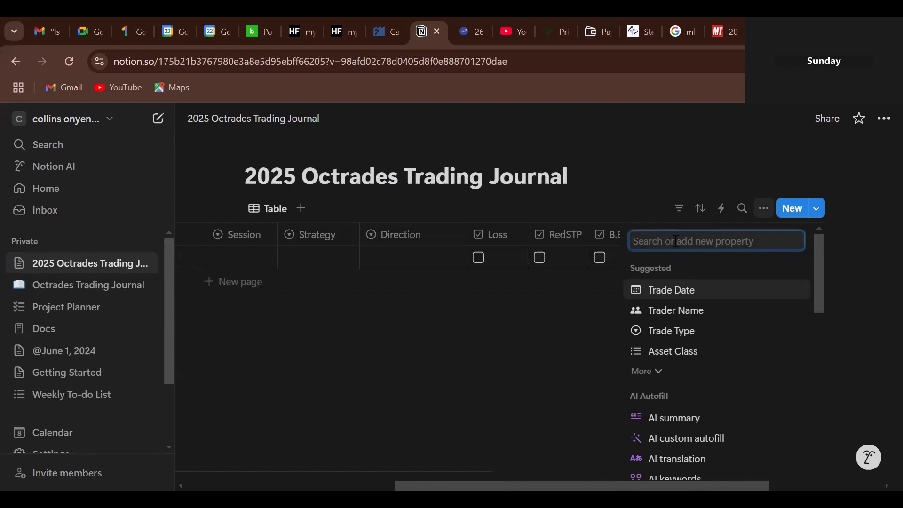
# - Create a Duration text column after RR and drag it narrower
pyautogui.write('Durat')
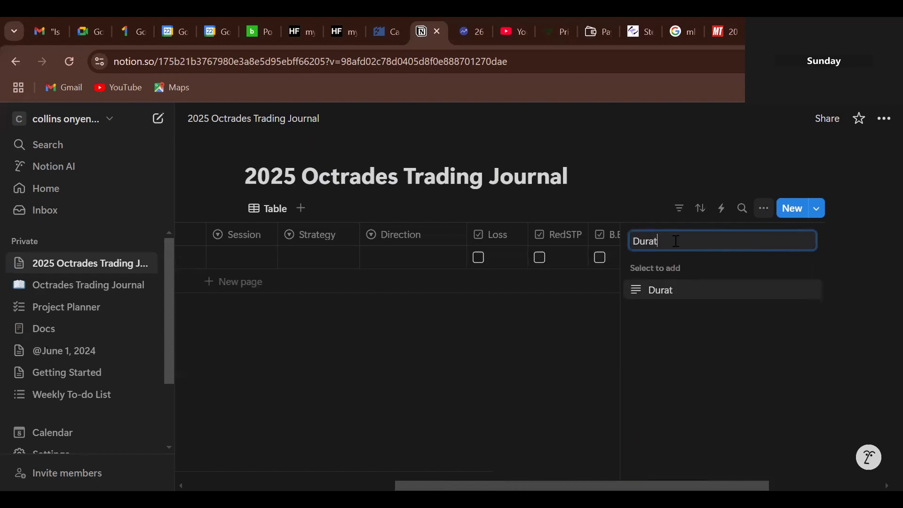
pyautogui.write('ion')
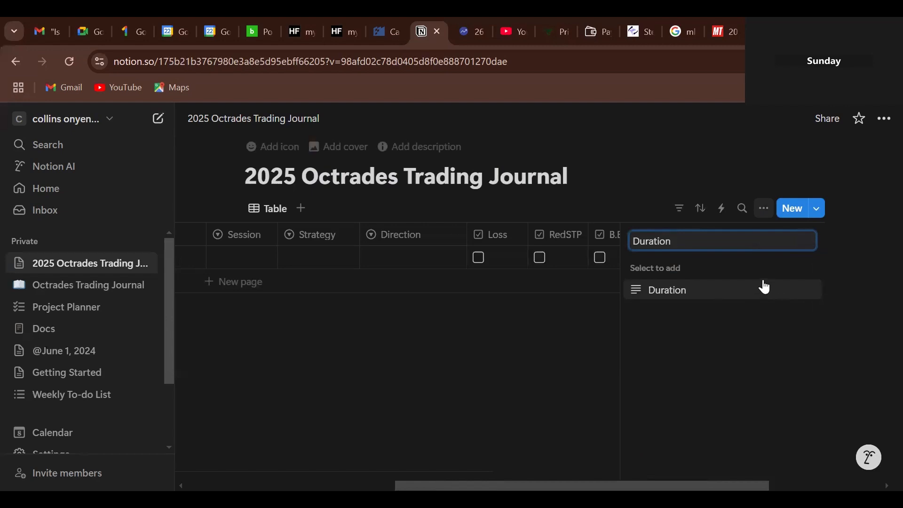
pyautogui.click(714, 292)
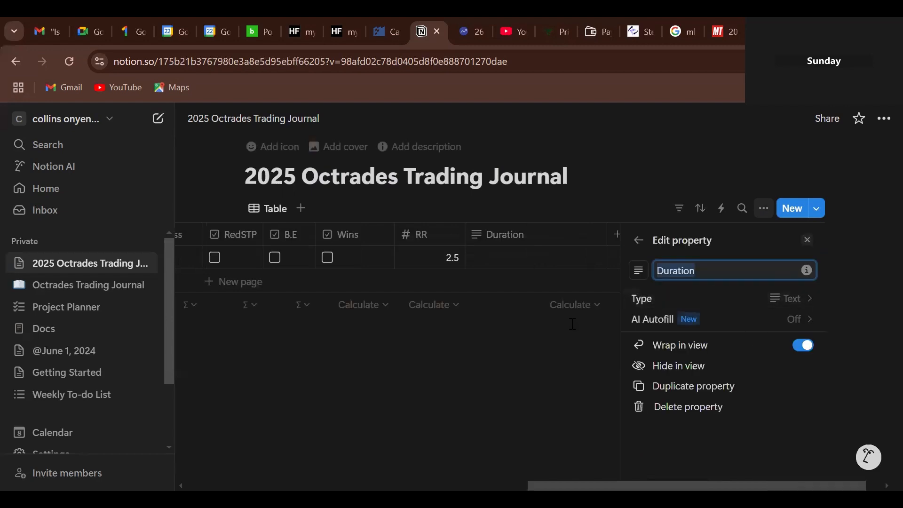
pyautogui.click(556, 347)
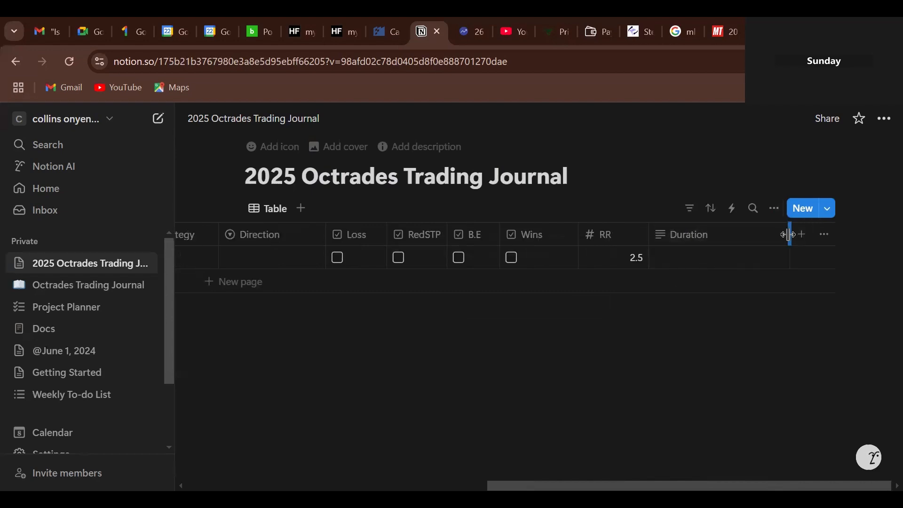
pyautogui.moveTo(789, 235); pyautogui.dragTo(741, 246)
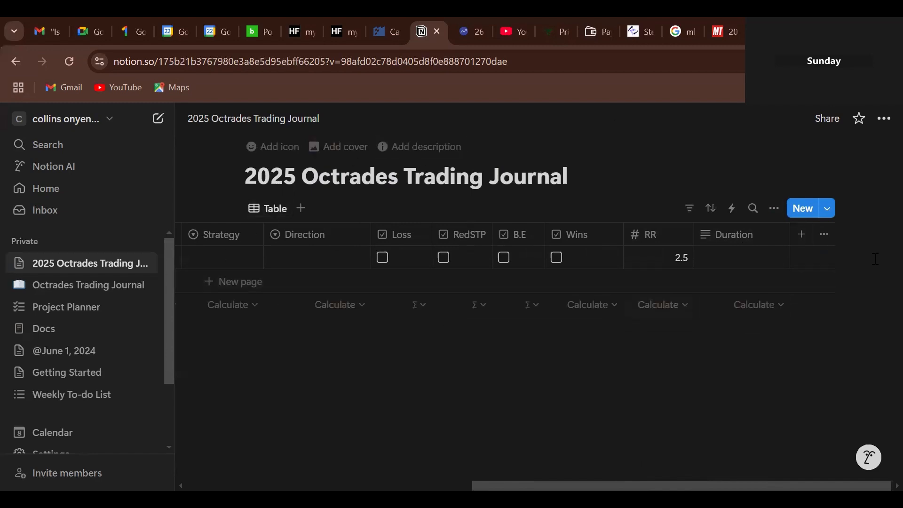
# - Create a text column named Emotion following Duration
pyautogui.click(798, 237)
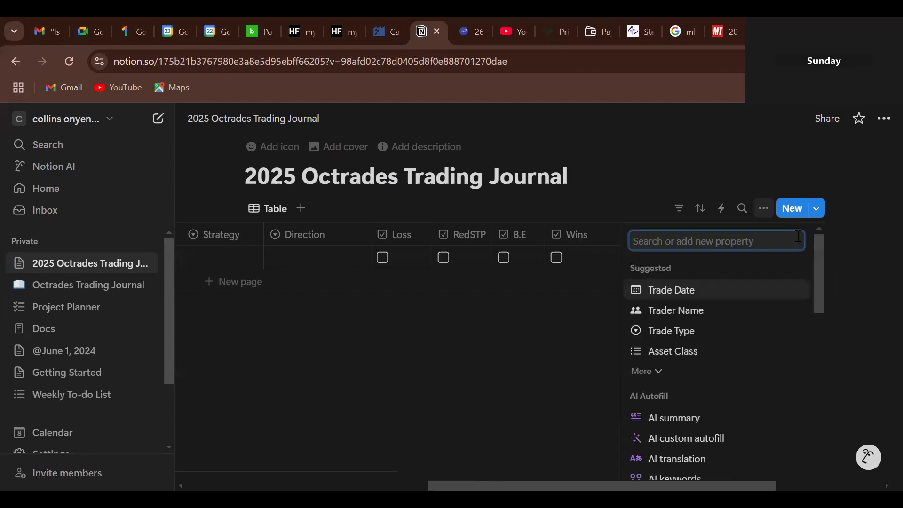
pyautogui.write('Emo')
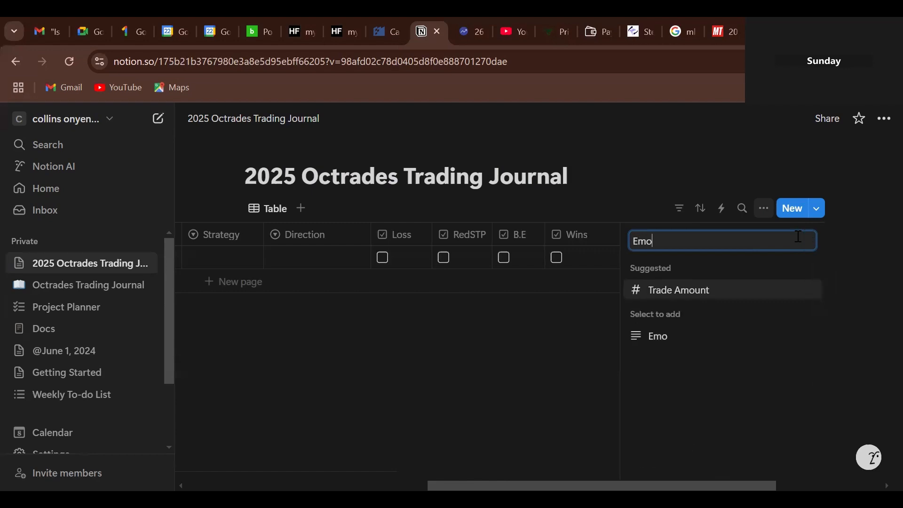
pyautogui.write('tion')
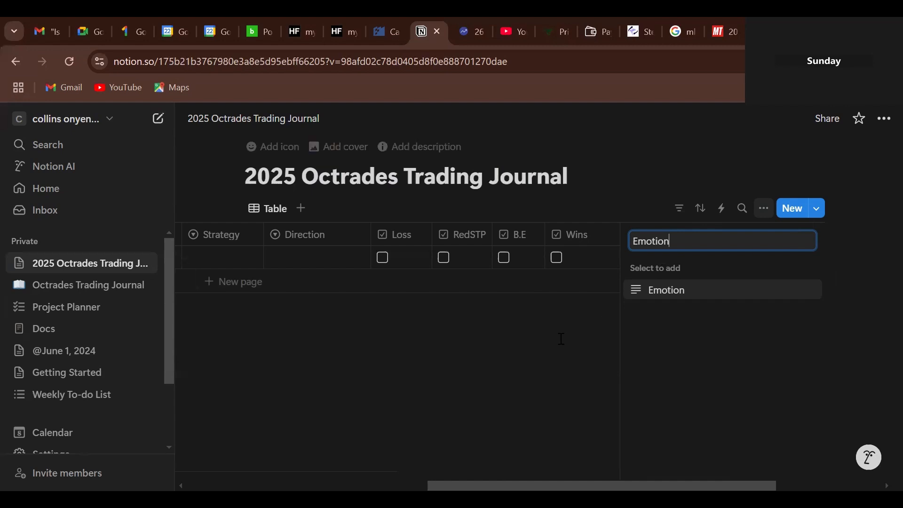
pyautogui.press('Return')
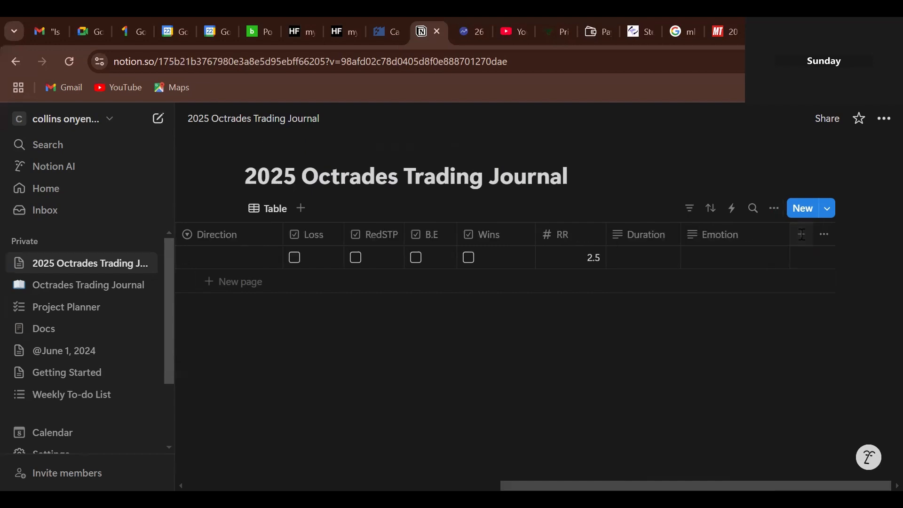
pyautogui.click(802, 235)
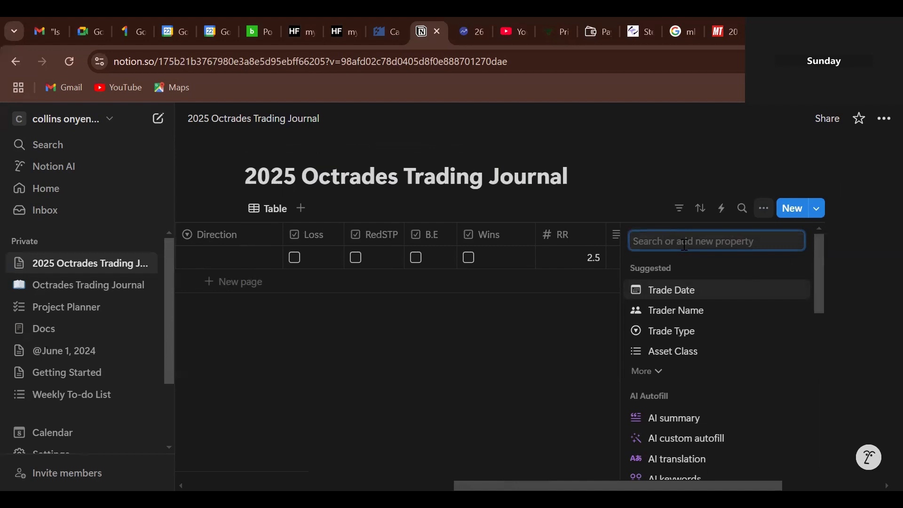
# - Create a 'Why you took this trade' text column after Emotion
pyautogui.write('W')
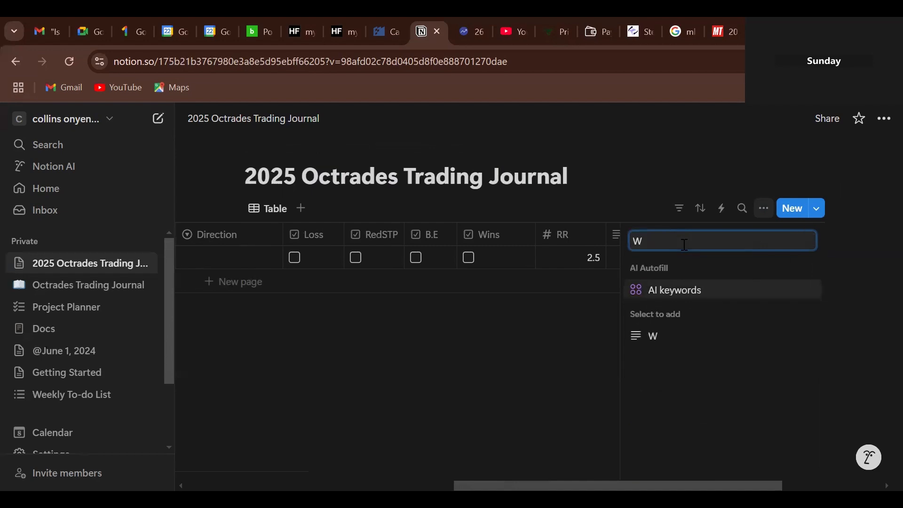
pyautogui.write('hy')
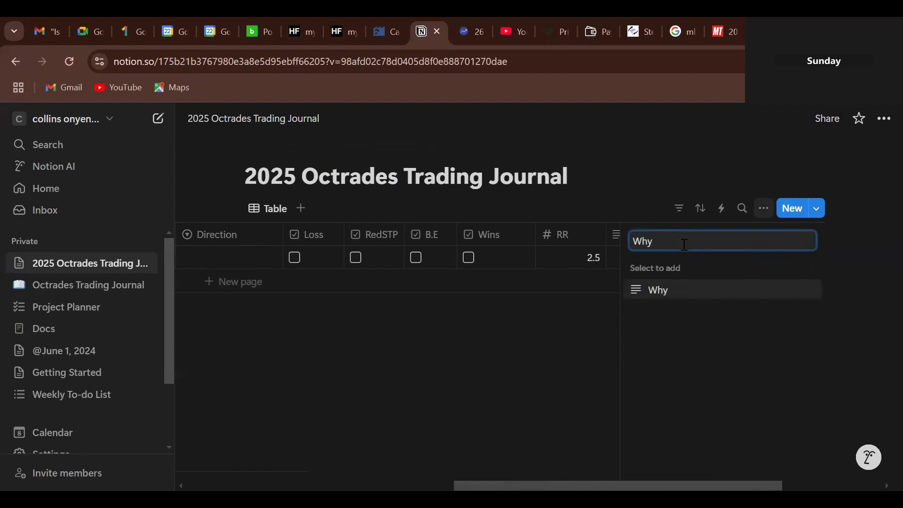
pyautogui.write(' you took this t')
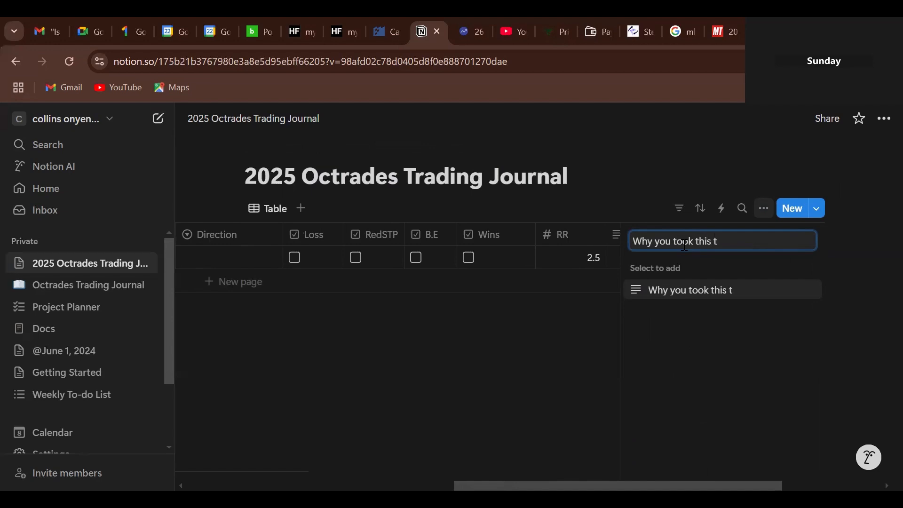
pyautogui.write('rade')
pyautogui.click(595, 350)
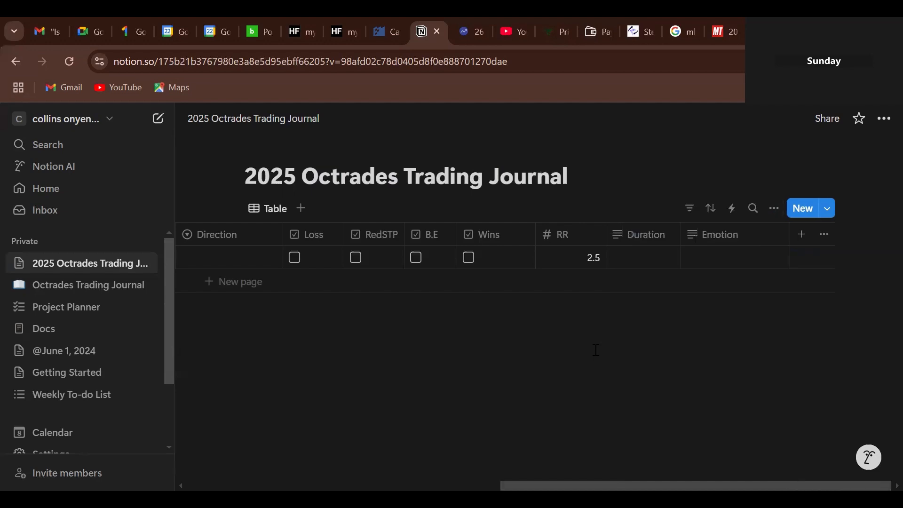
pyautogui.click(802, 237)
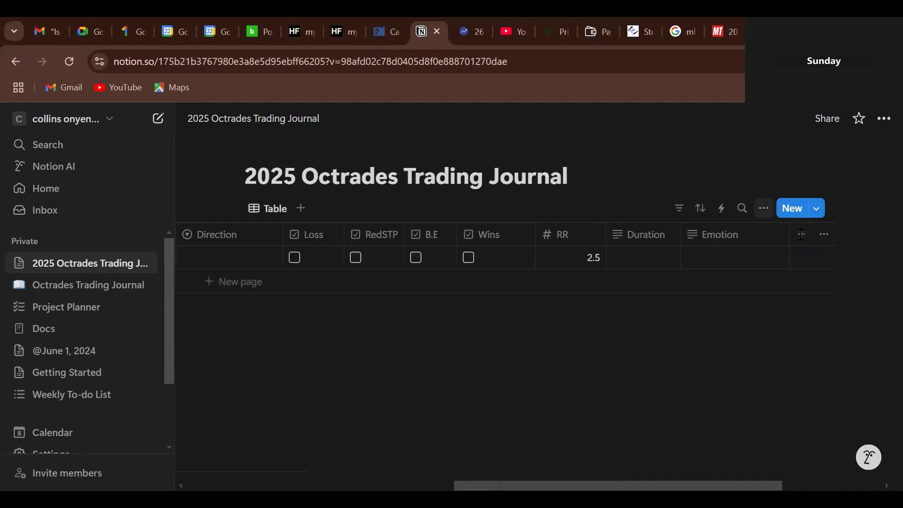
pyautogui.write('Wh')
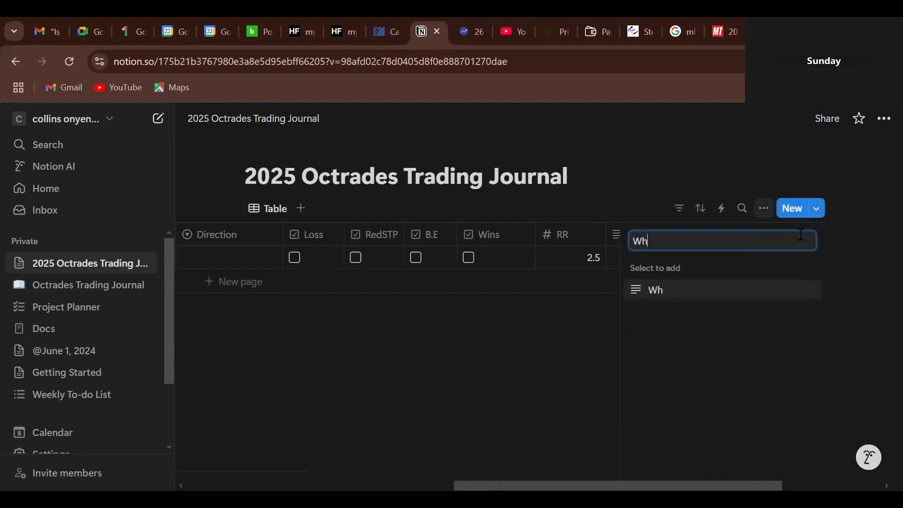
pyautogui.write('y you too')
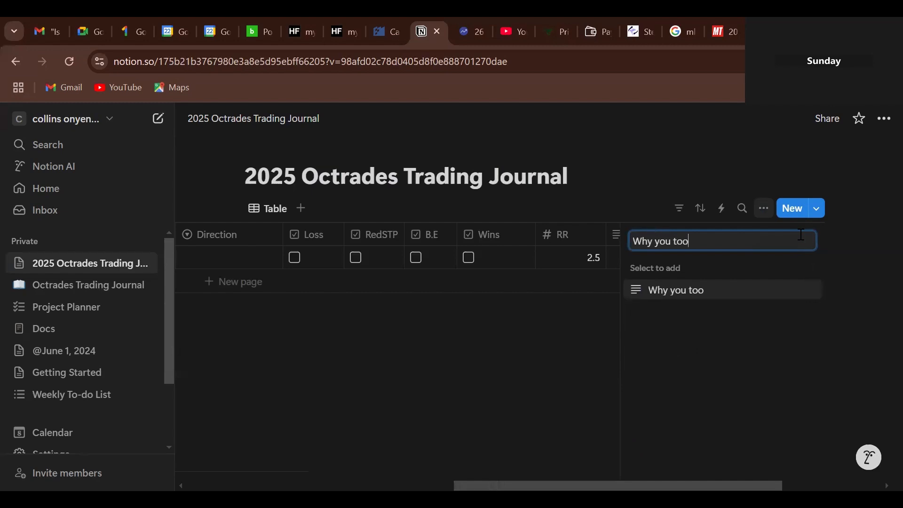
pyautogui.write('k this trade')
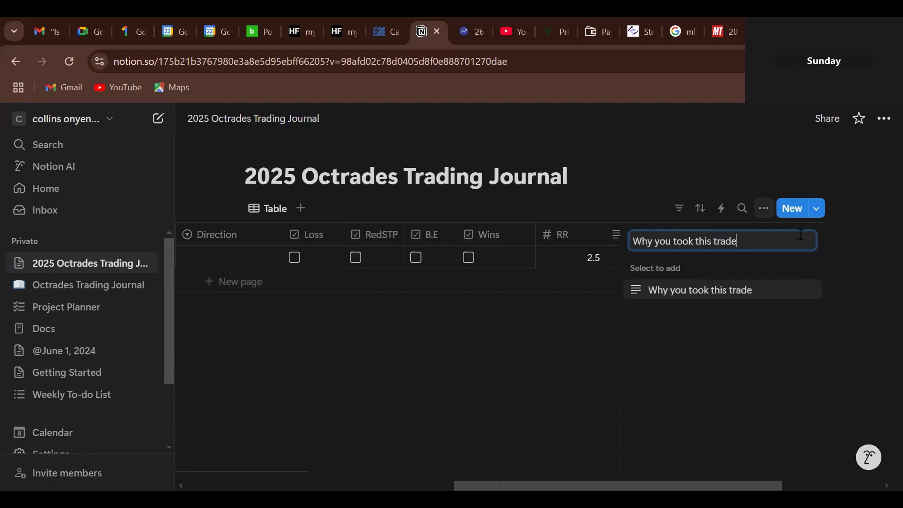
pyautogui.press('Return')
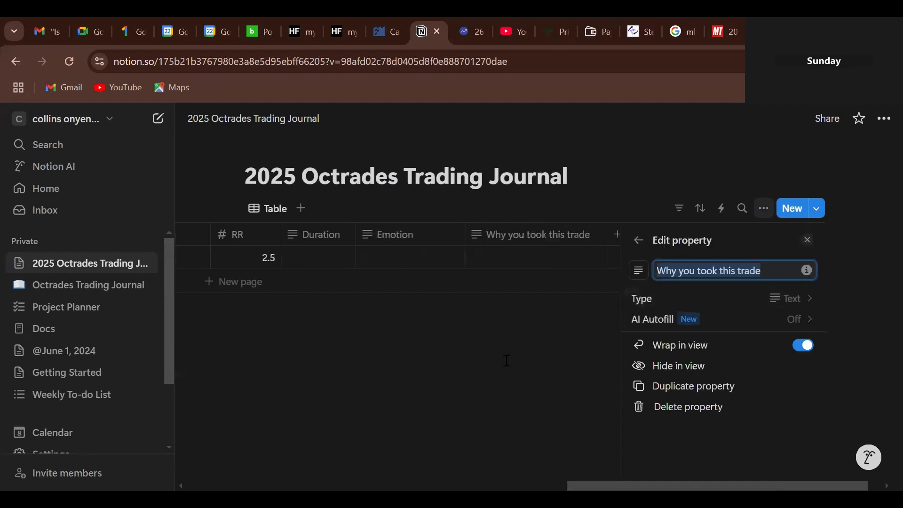
pyautogui.press('Escape')
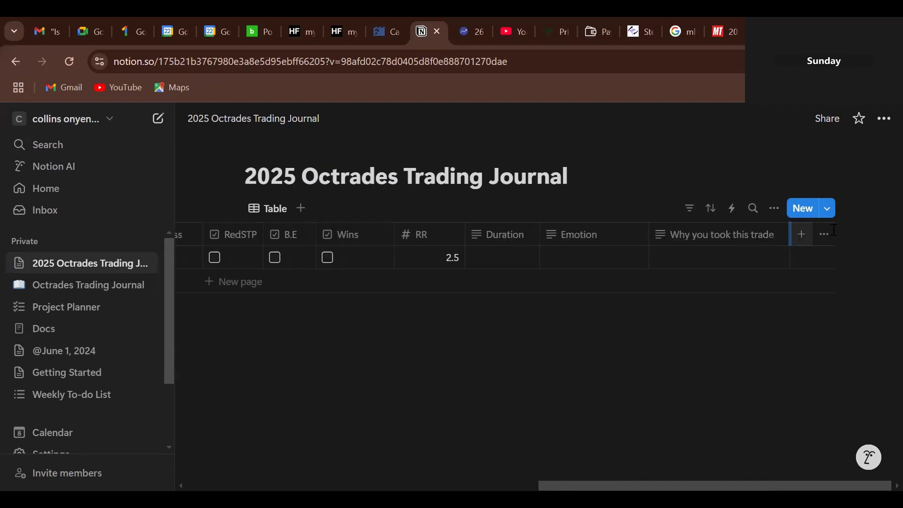
# - Create a 'Lessons on this trade' text column after the 'Why you took this trade' column
pyautogui.click(805, 238)
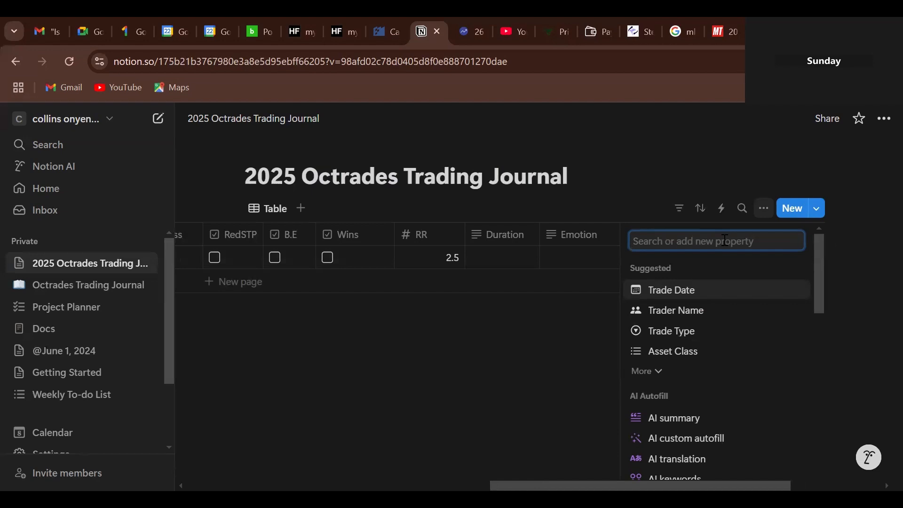
pyautogui.write('L')
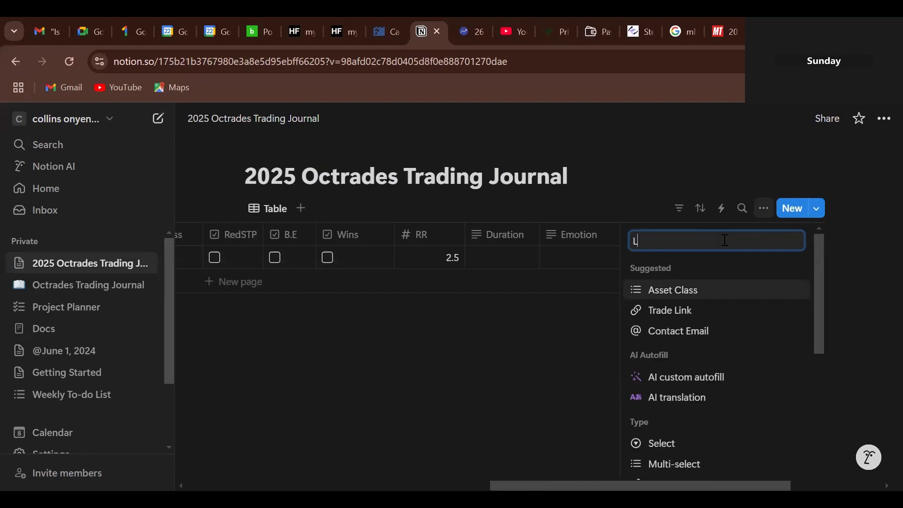
pyautogui.write('essons ')
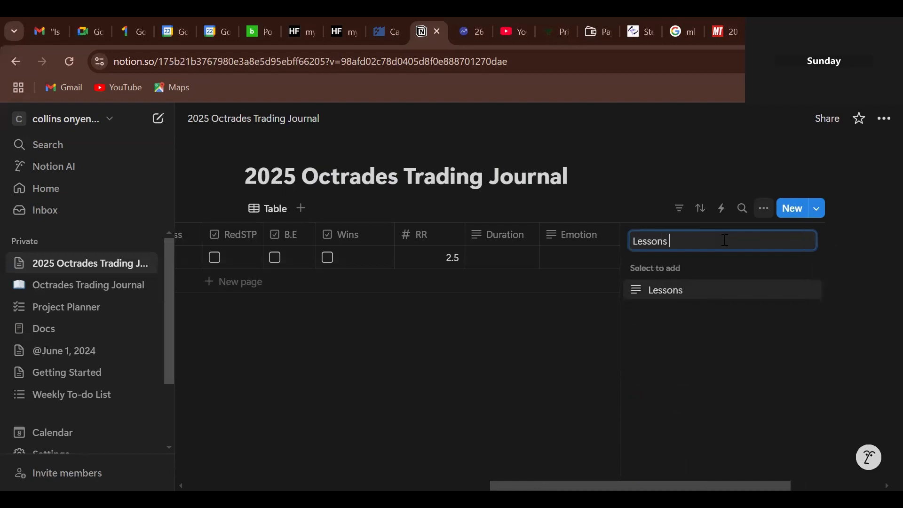
pyautogui.write('on this trade')
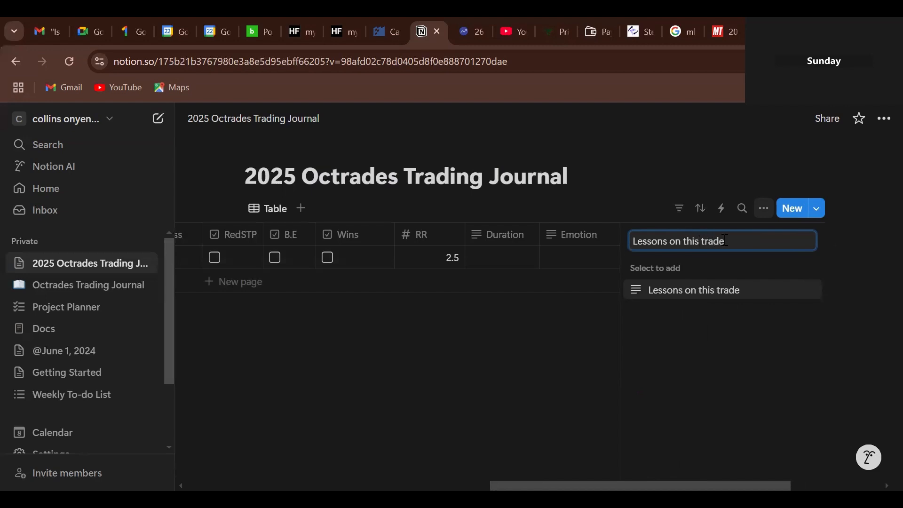
pyautogui.press('Return')
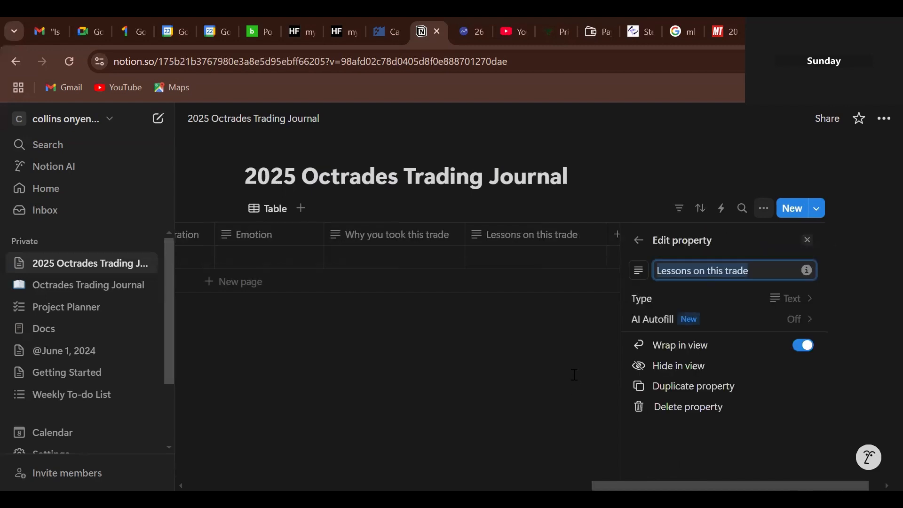
pyautogui.click(575, 375)
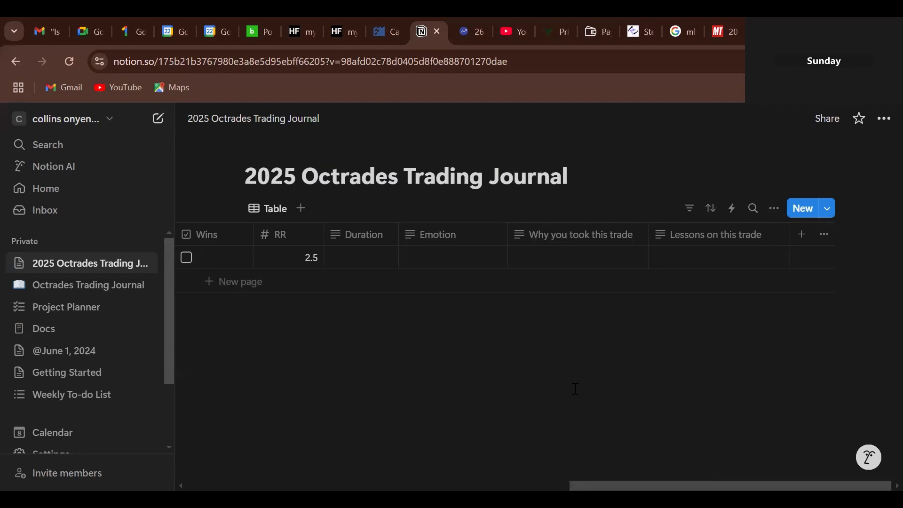
pyautogui.hscroll(-10, 575, 389)
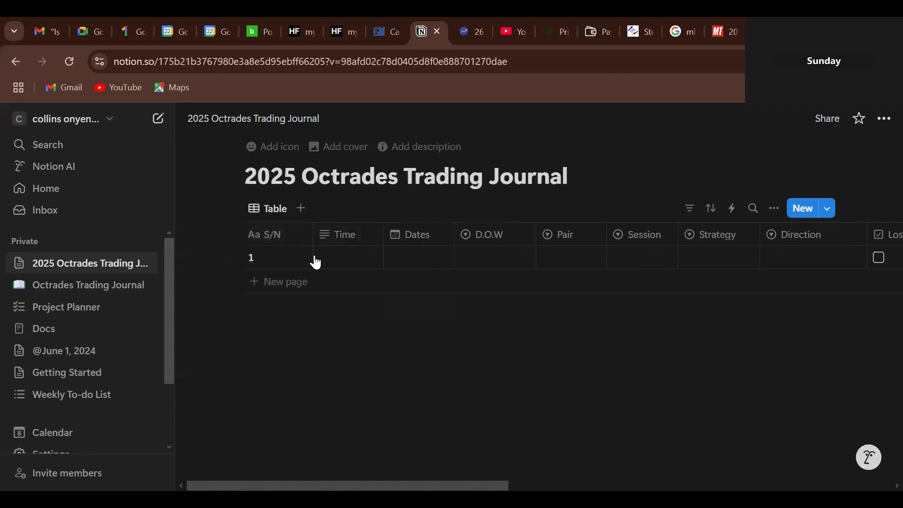
pyautogui.moveTo(404, 245); pyautogui.dragTo(359, 249)
pyautogui.hscroll(6, 436, 469)
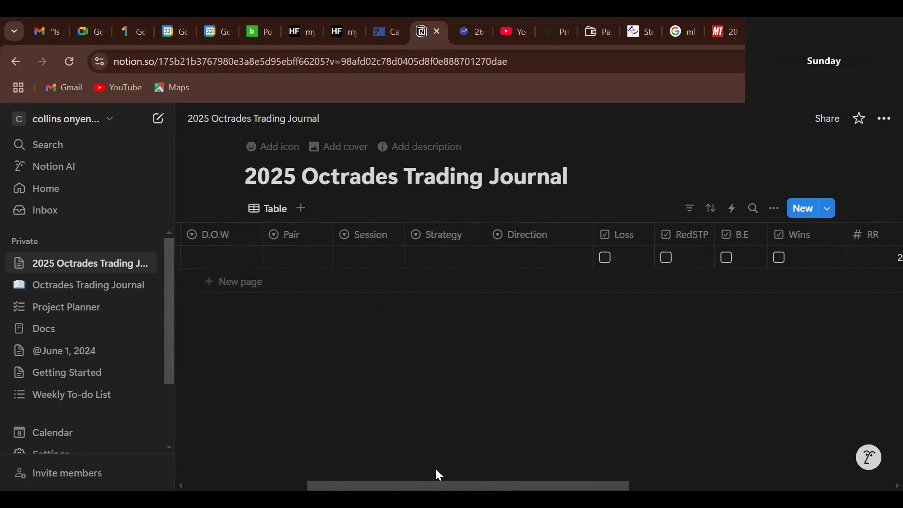
pyautogui.hscroll(4, 436, 470)
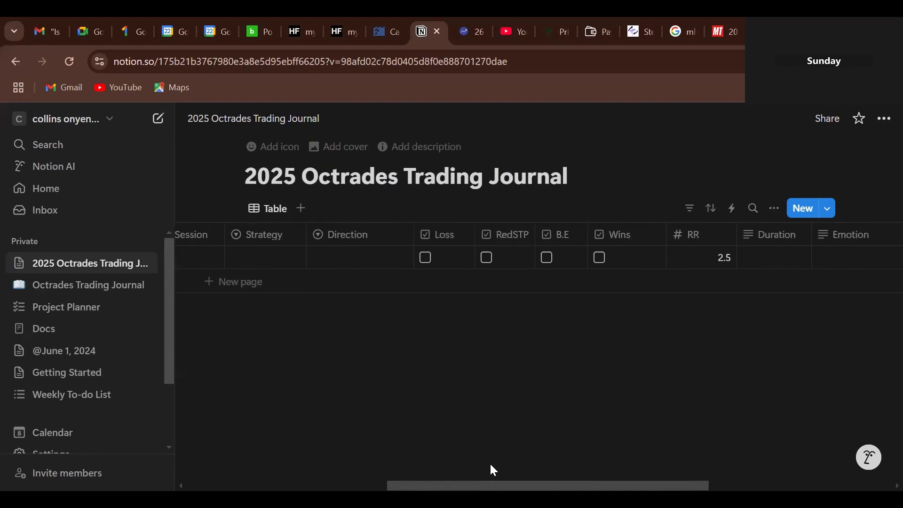
pyautogui.hscroll(2, 480, 460)
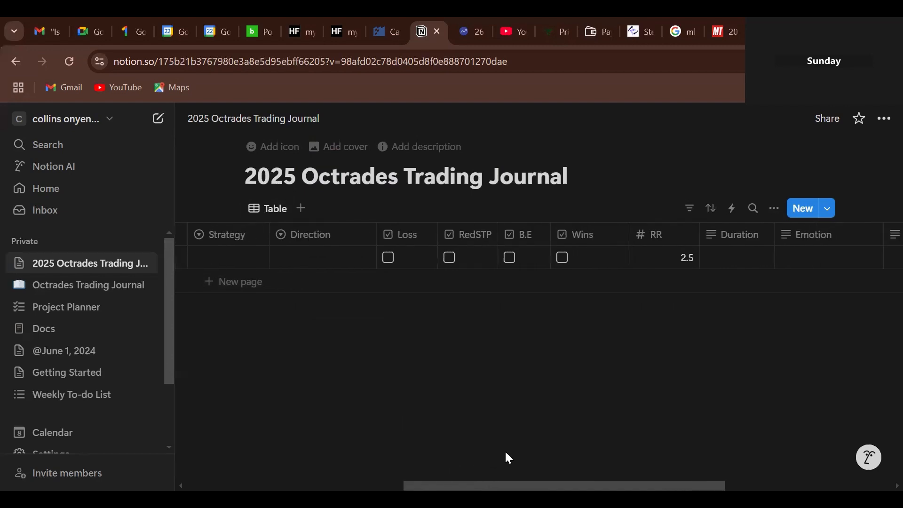
pyautogui.hscroll(3, 508, 458)
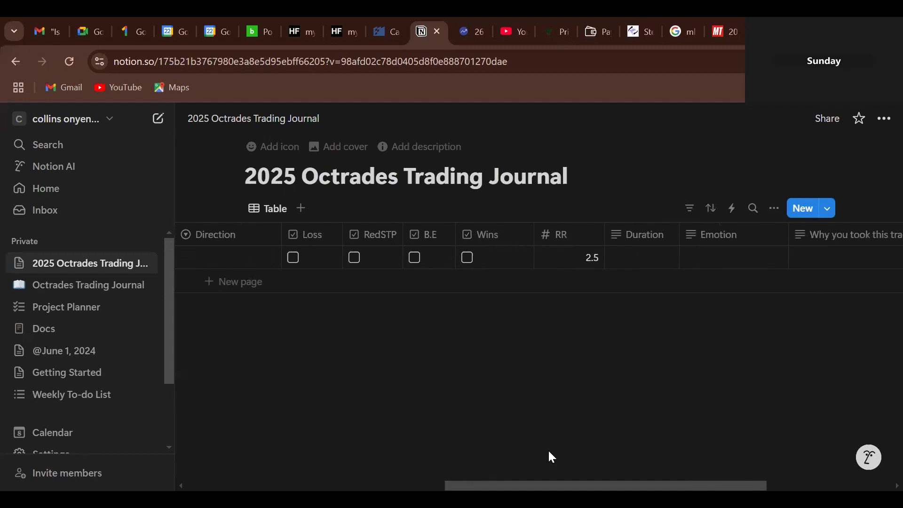
pyautogui.hscroll(1, 552, 457)
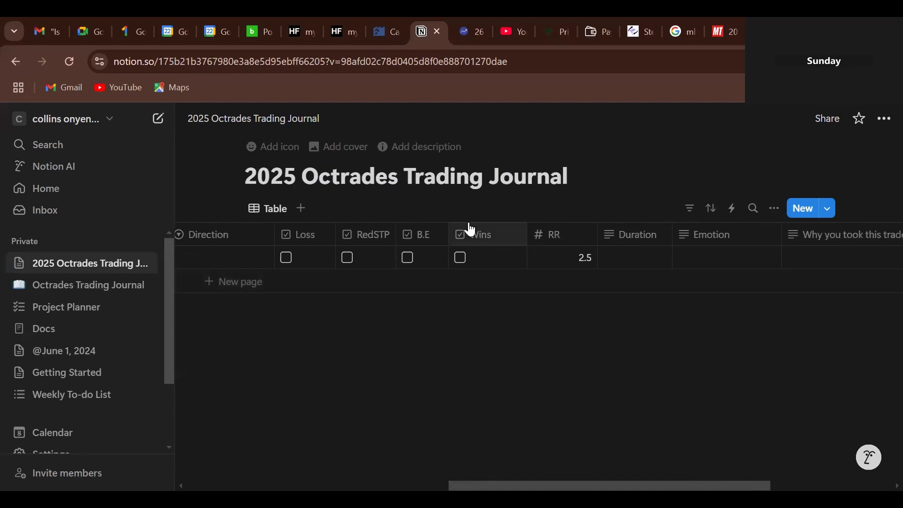
pyautogui.hscroll(2, 629, 467)
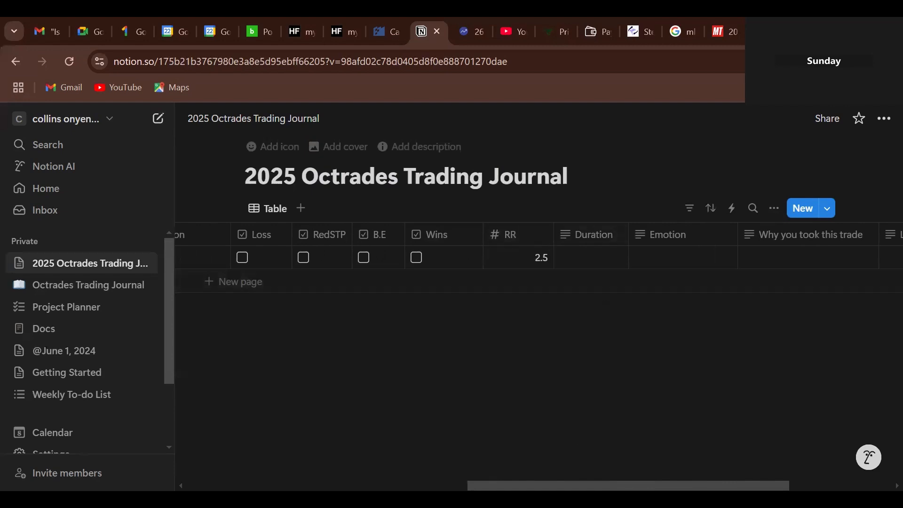
pyautogui.hscroll(3, 494, 264)
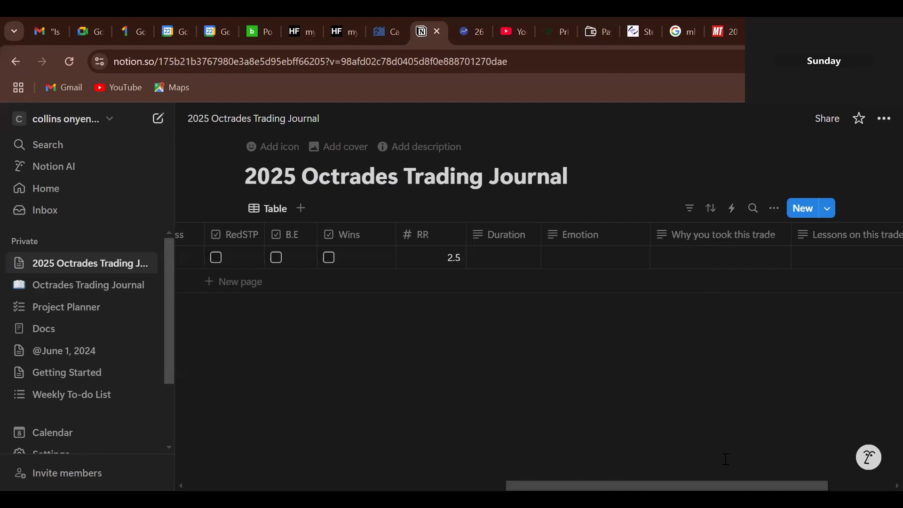
pyautogui.hscroll(3, 726, 458)
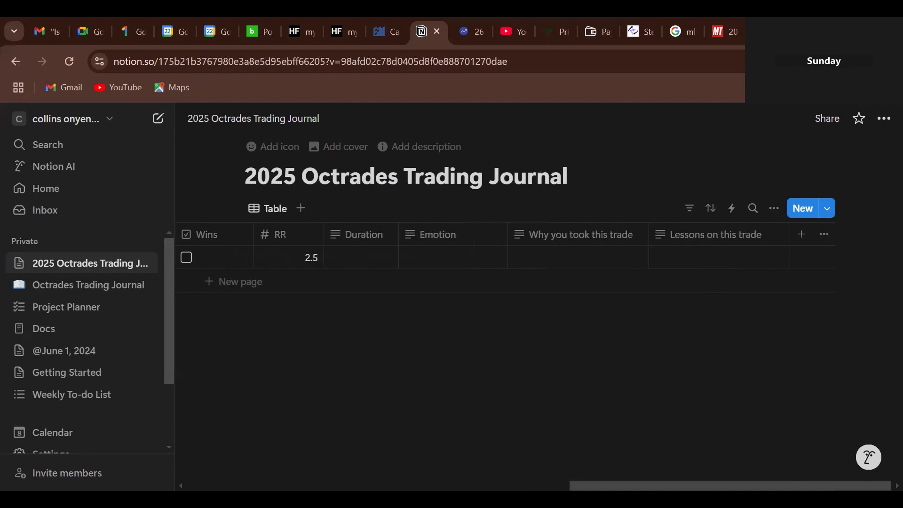